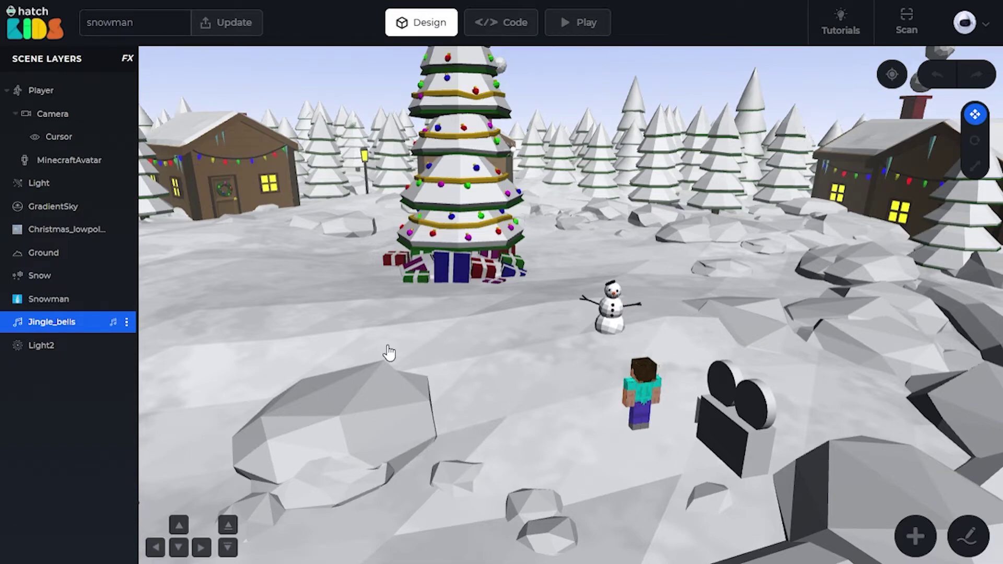
- Examine the layers of the finished snowman project: the Christmas scene, ground, snow and Jingle_bells sound, with their properties
left_click_drag(387, 347, 416, 381)
scroll(329, 354, "up", 4)
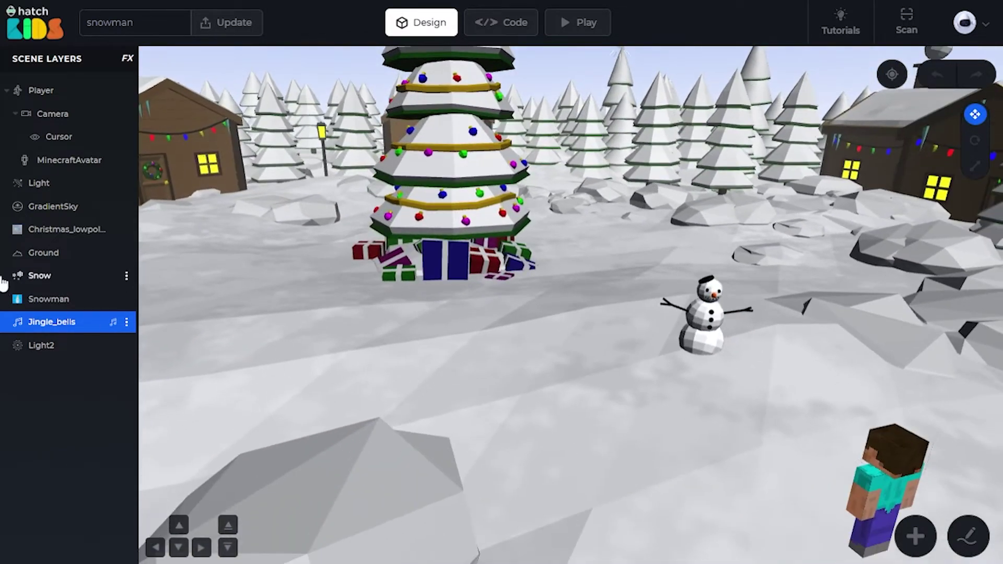
left_click(58, 232)
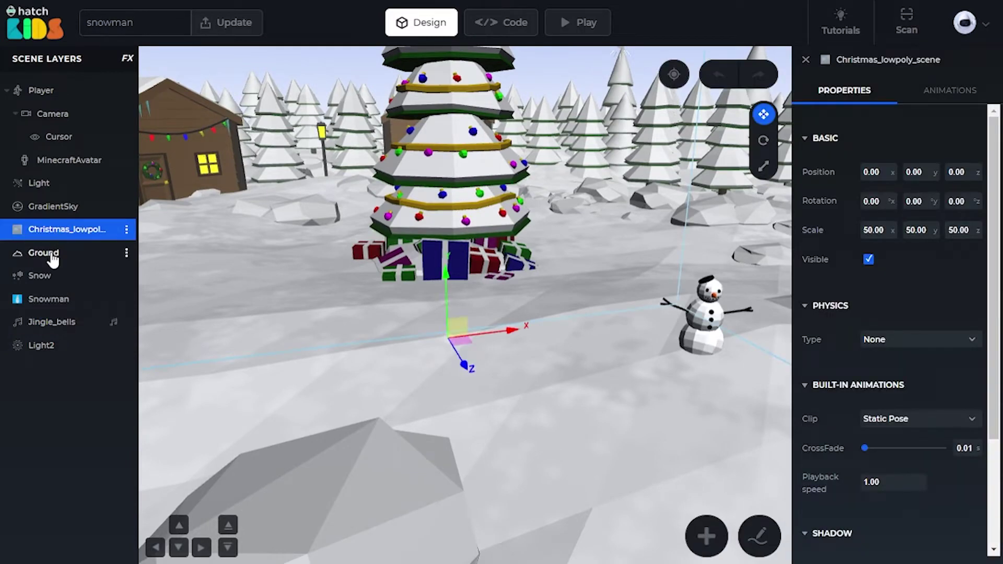
left_click(53, 258)
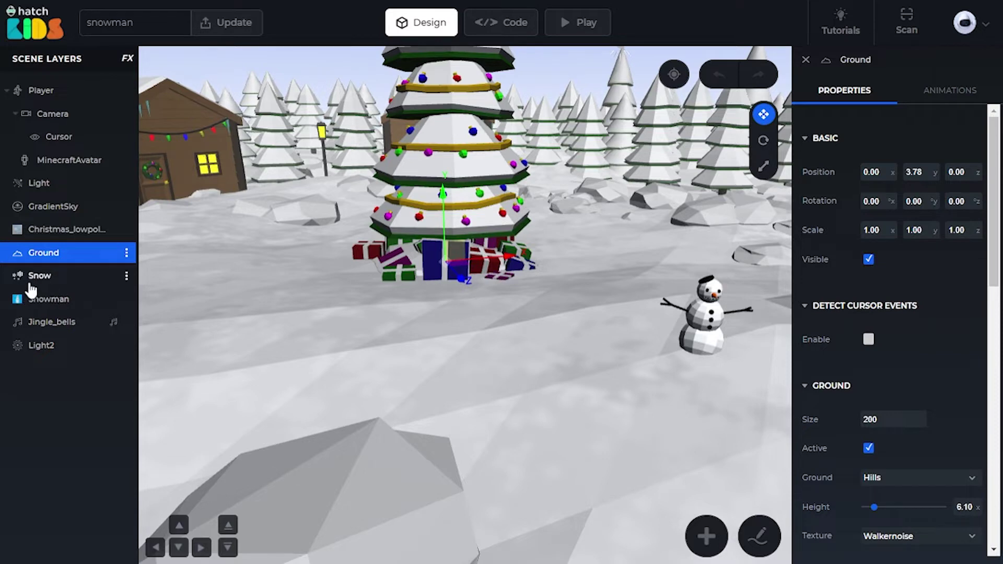
left_click(41, 277)
left_click(67, 322)
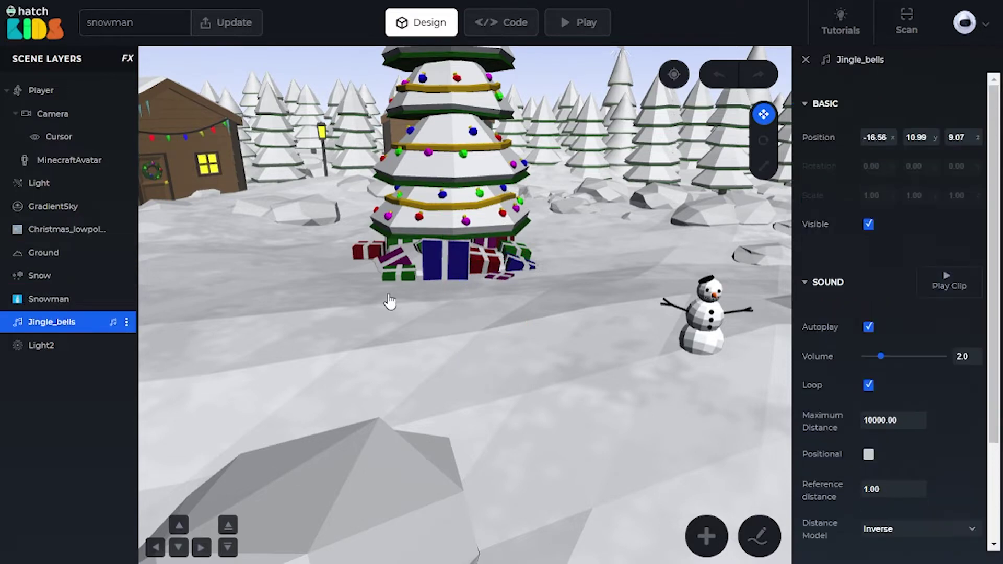
left_click_drag(402, 285, 400, 287)
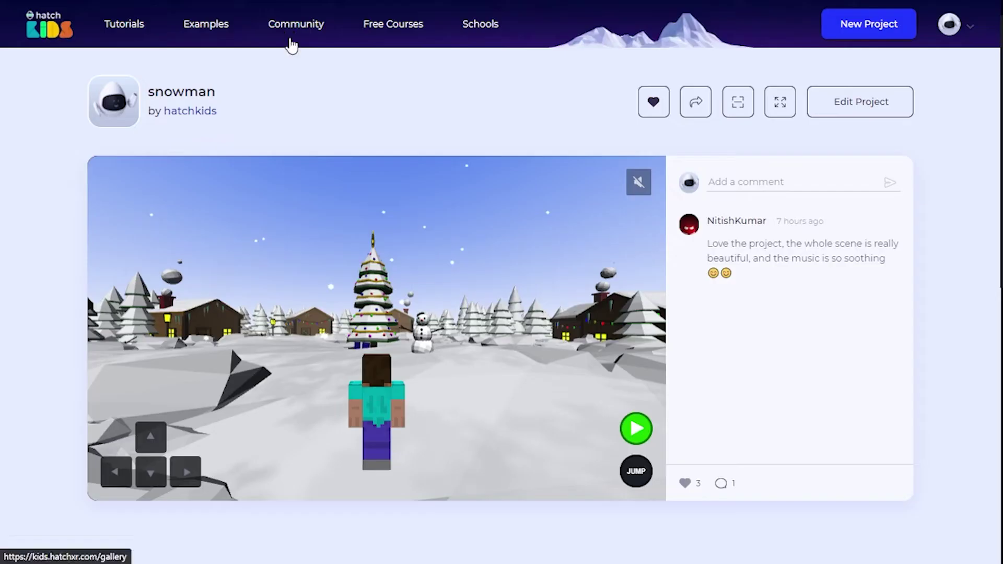
- Preview the published snowman project with sound on, walking the avatar around the Christmas tree, snowman and cabins, and mute it at the end
left_click(638, 181)
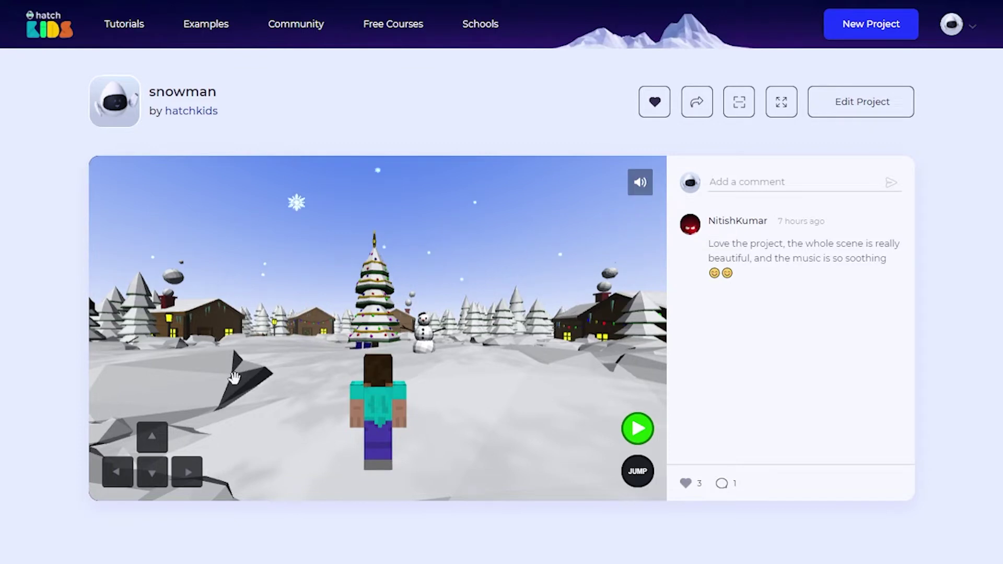
left_click_drag(233, 375, 242, 338)
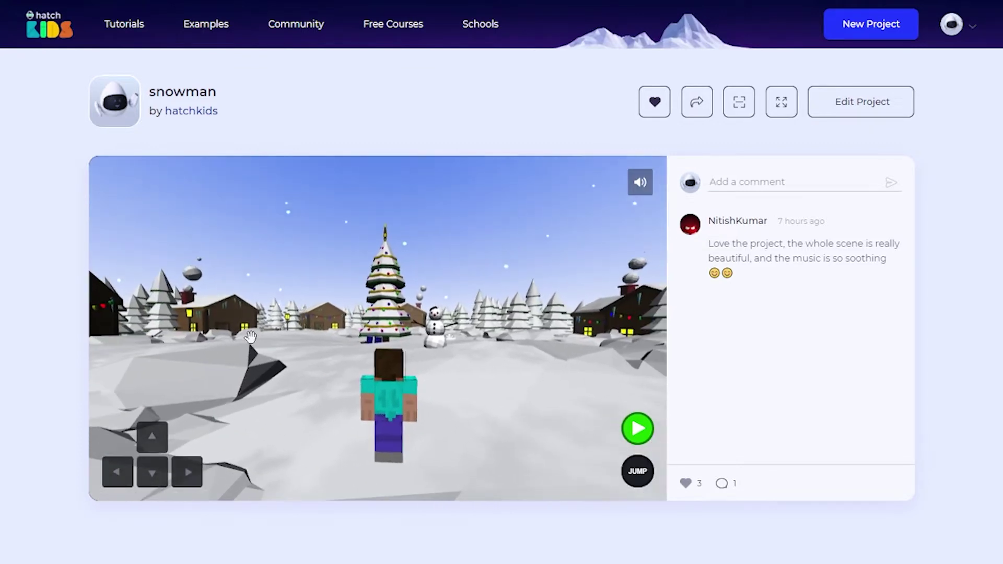
mouse_move(640, 186)
key("Left")
key("Right")
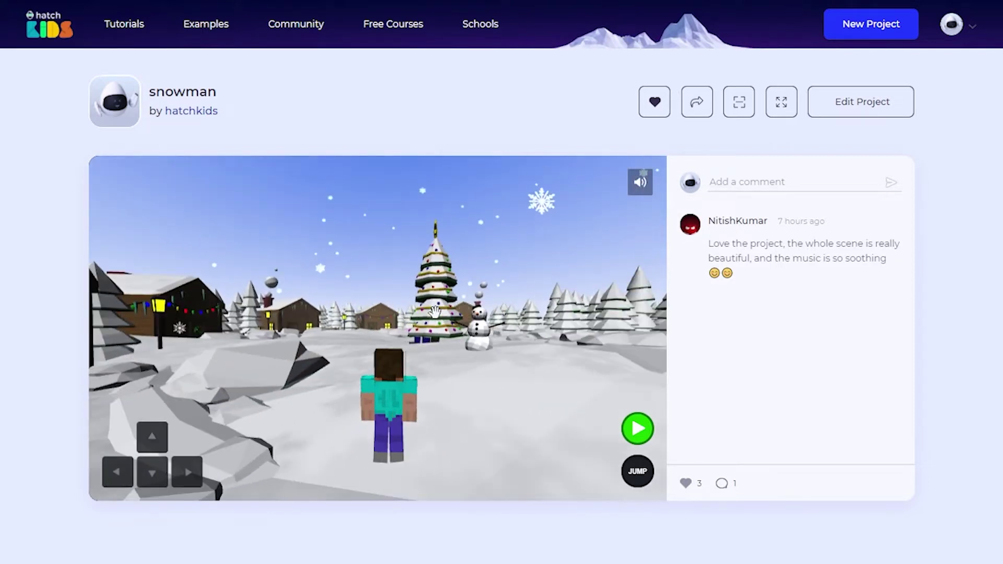
key("Up")
key("Right")
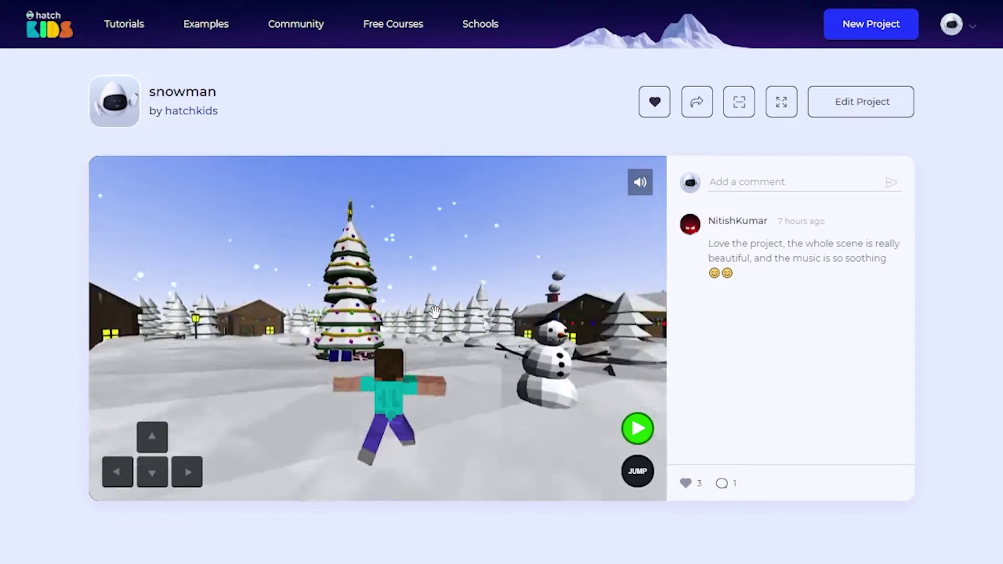
key("Left")
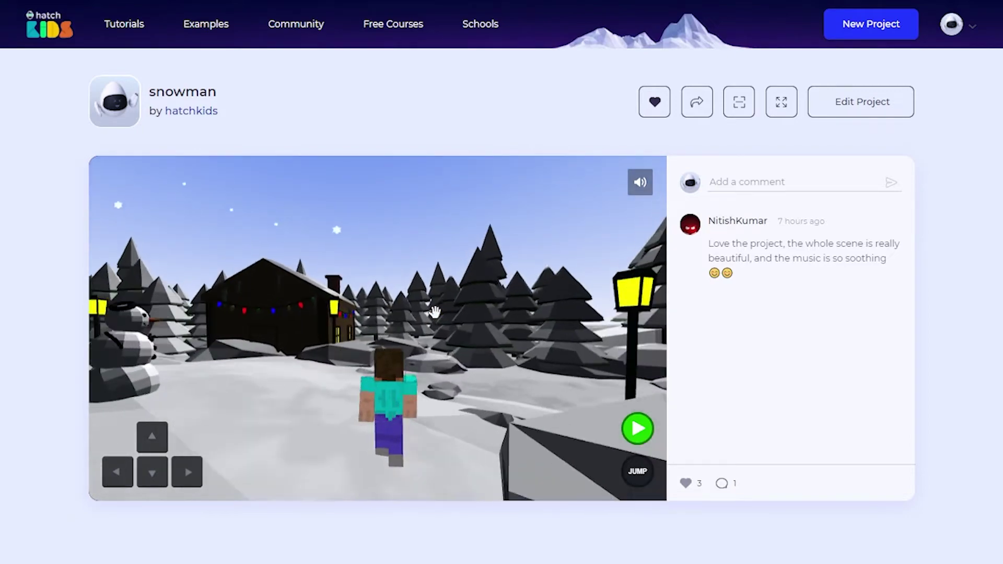
key("Left")
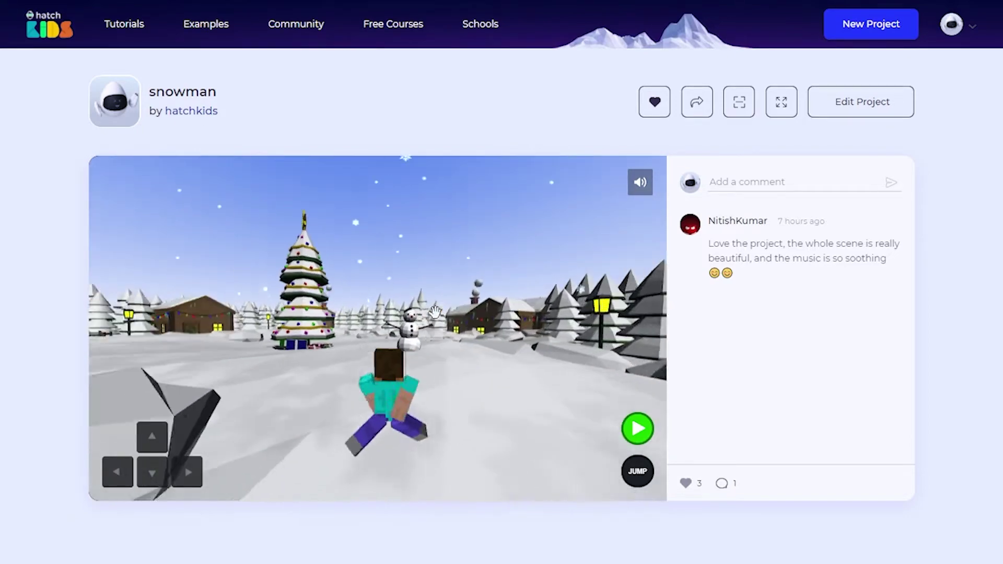
key("Left")
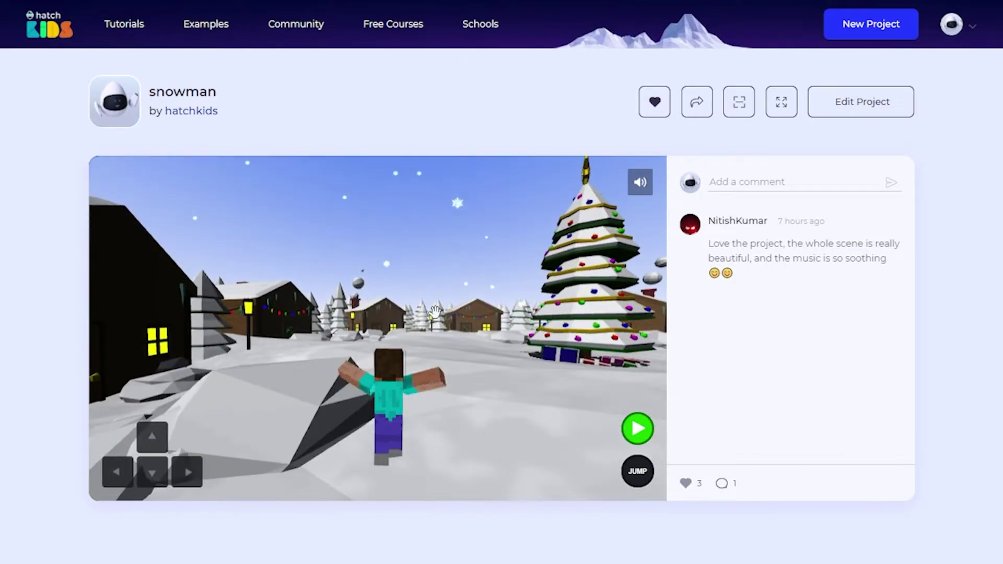
key("Up")
key("Right")
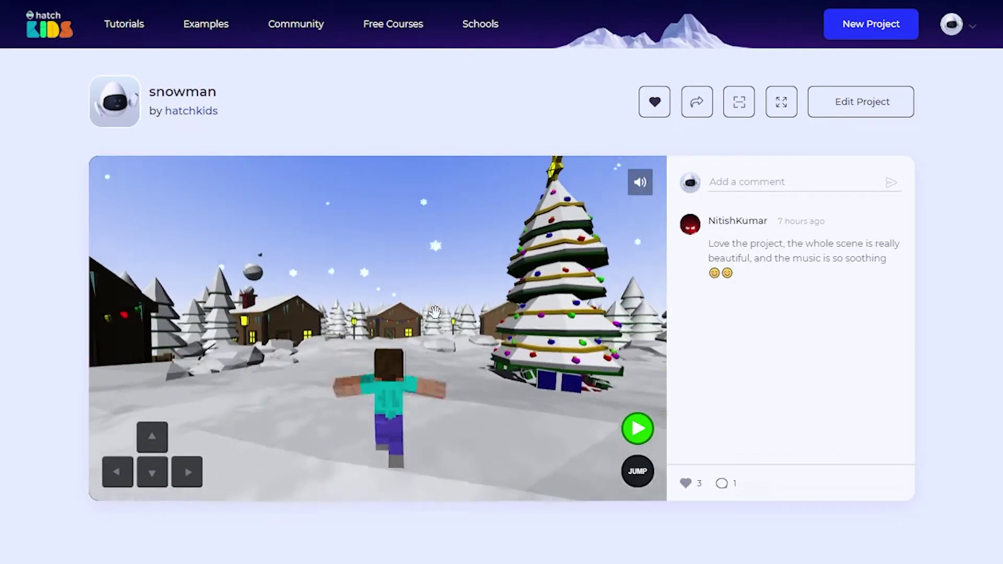
key("Left")
key("Right")
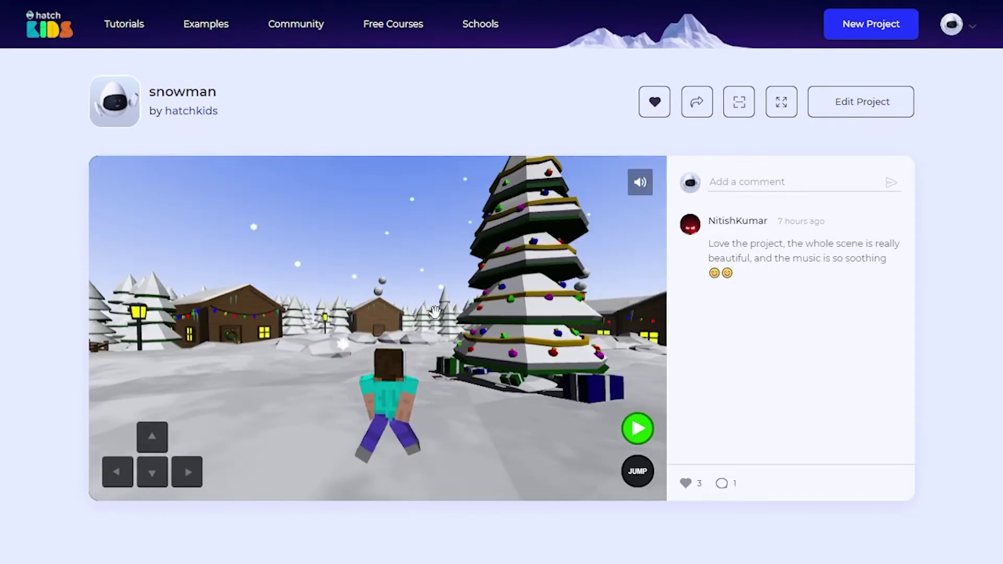
key("Left")
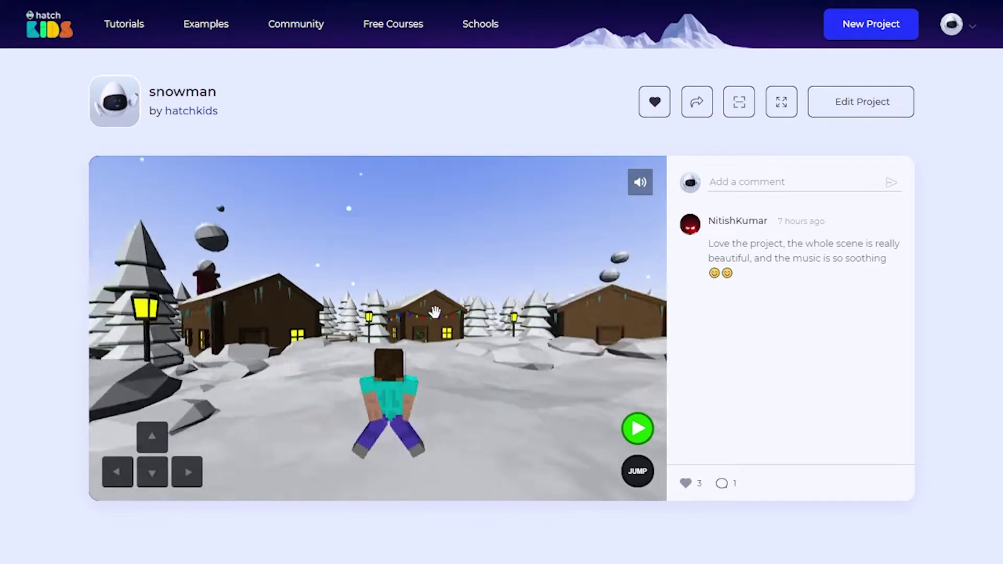
key("Right")
key("Left")
key("Right")
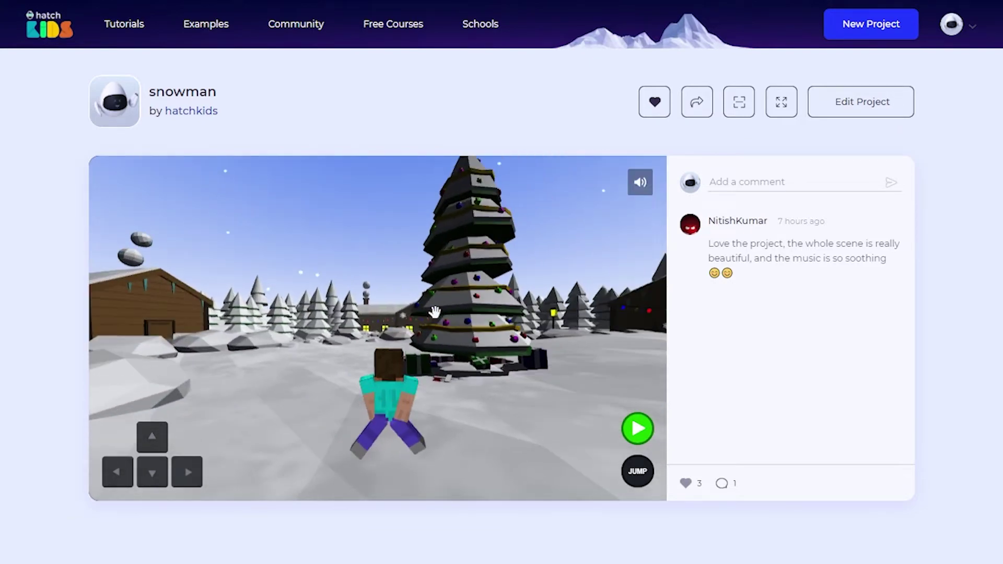
key("Right")
key("Left")
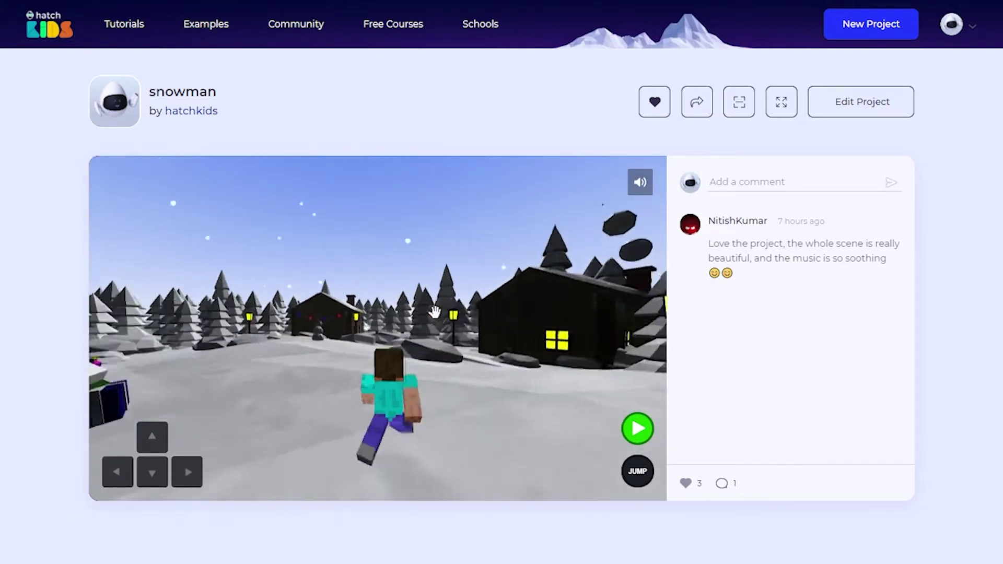
key("Right")
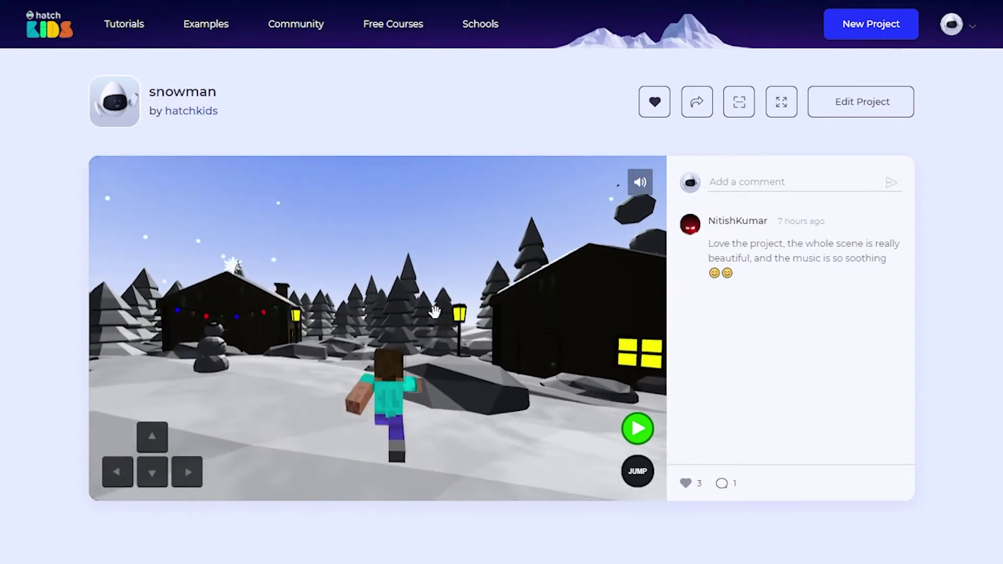
key("Left")
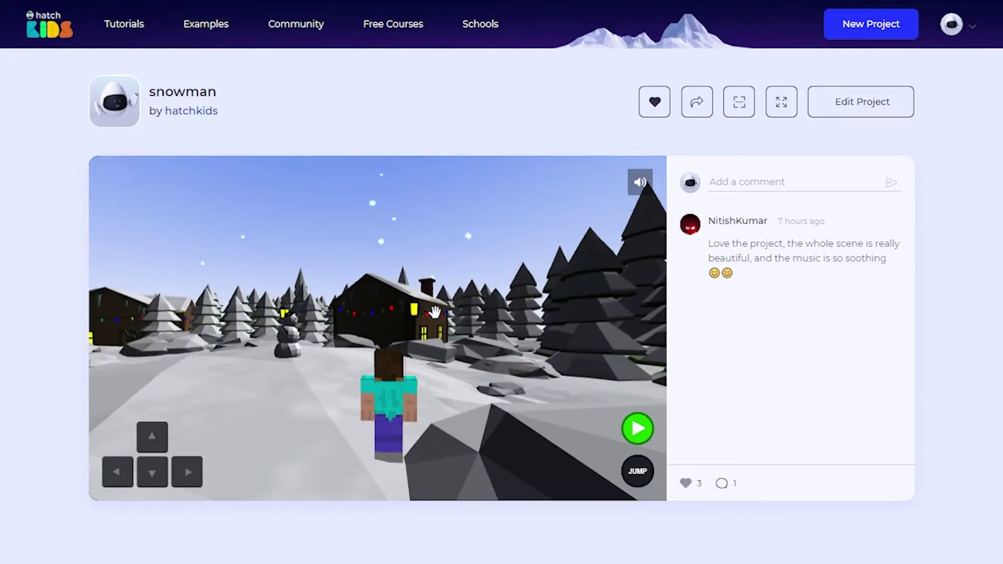
left_click(638, 184)
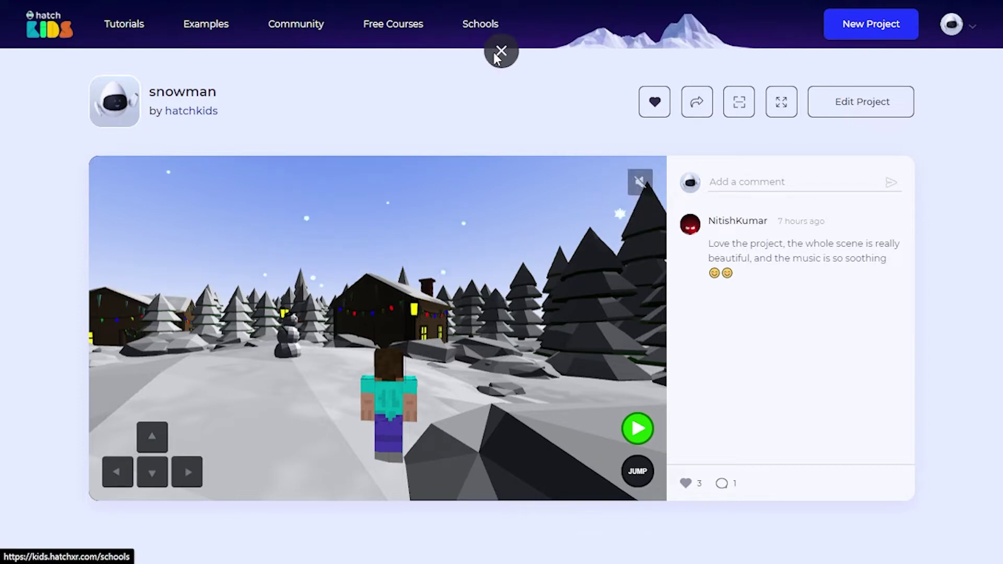
- Create a new empty project from the Hatch Kids home page and open it in the design view
left_click(497, 52)
left_click(345, 14)
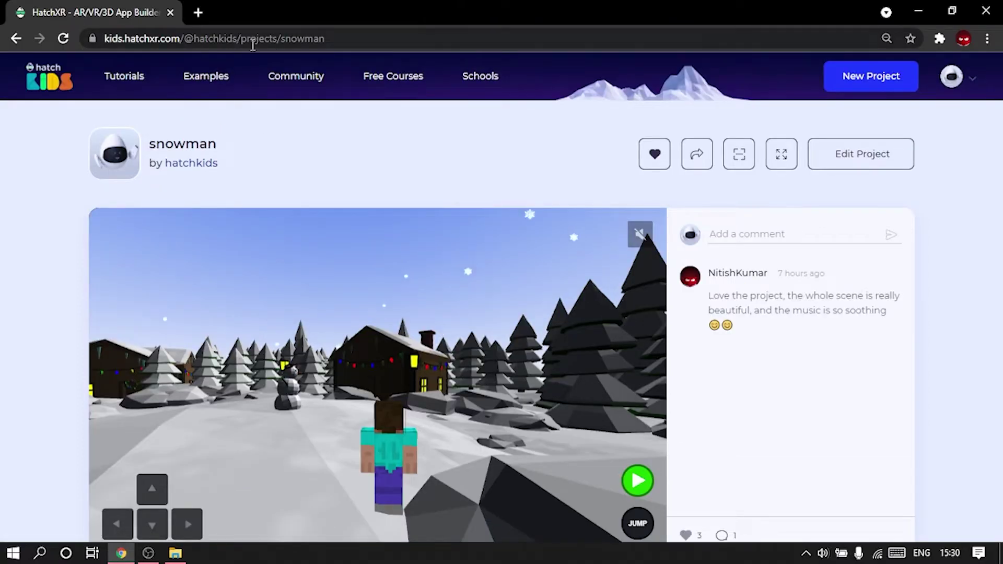
left_click(51, 82)
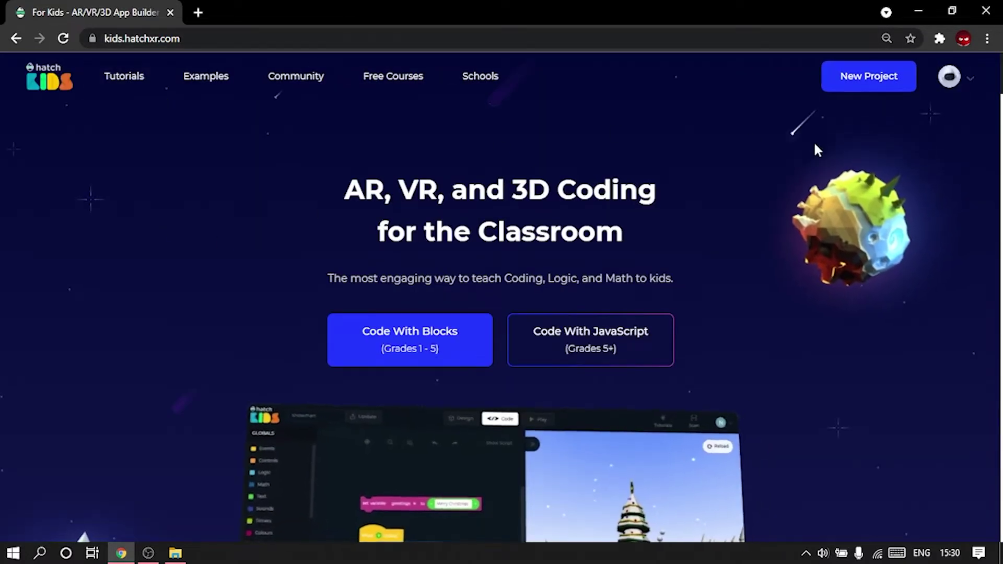
left_click(888, 87)
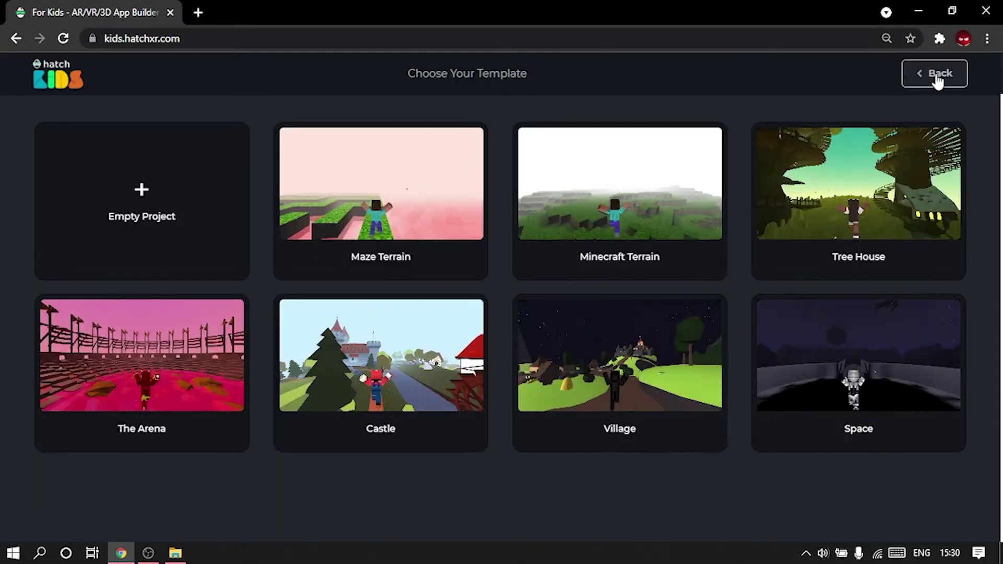
left_click(987, 38)
left_click(979, 176)
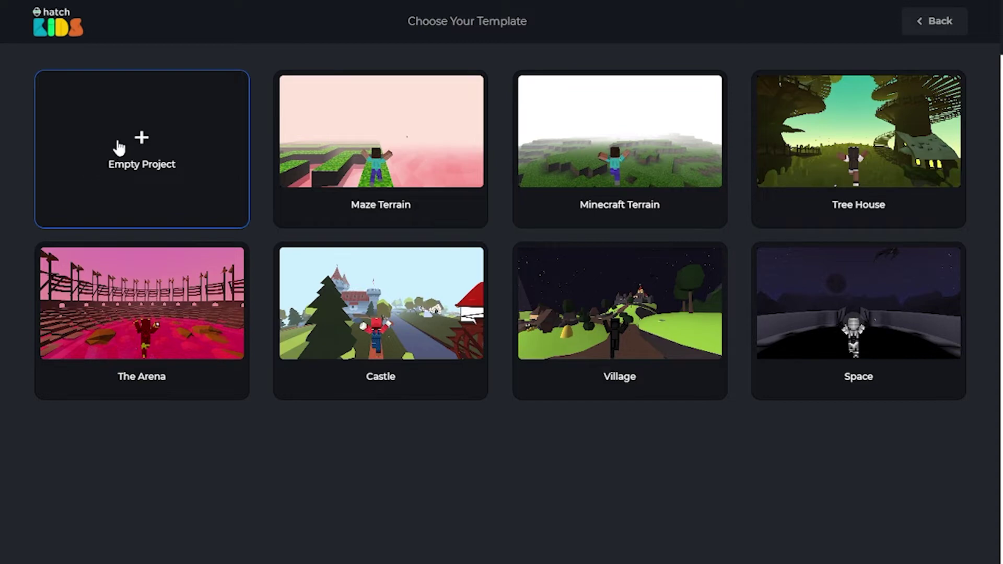
left_click(141, 146)
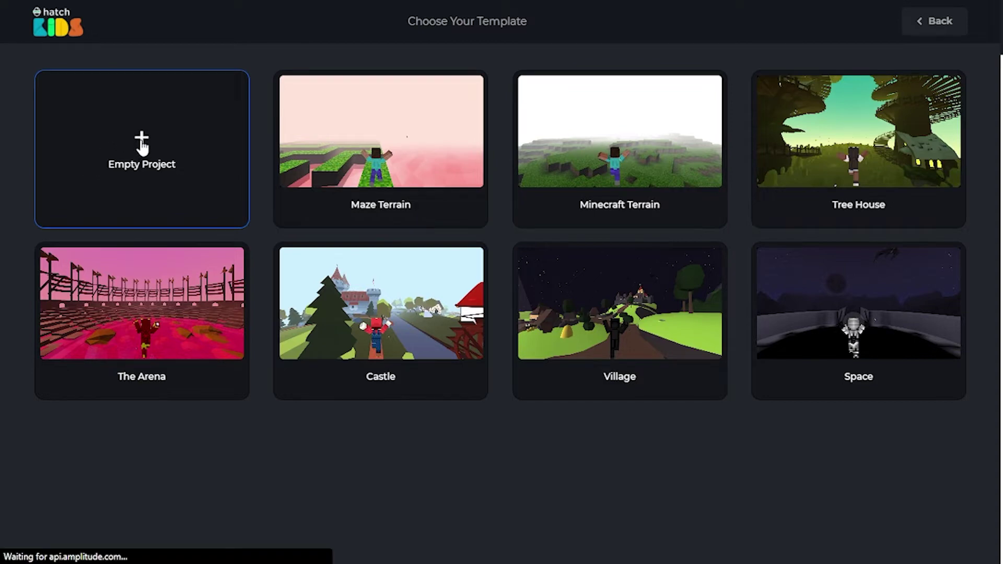
mouse_move(655, 253)
left_mouse_down()
mouse_move(672, 241)
mouse_move(799, 261)
mouse_move(730, 224)
mouse_move(598, 243)
mouse_move(672, 237)
mouse_move(678, 246)
mouse_move(668, 247)
left_mouse_up()
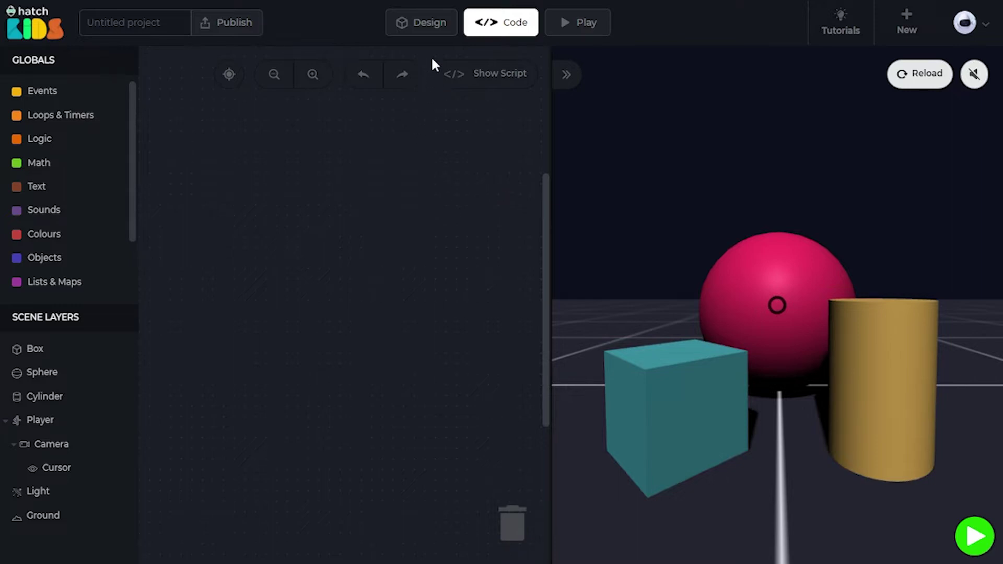
left_click(427, 26)
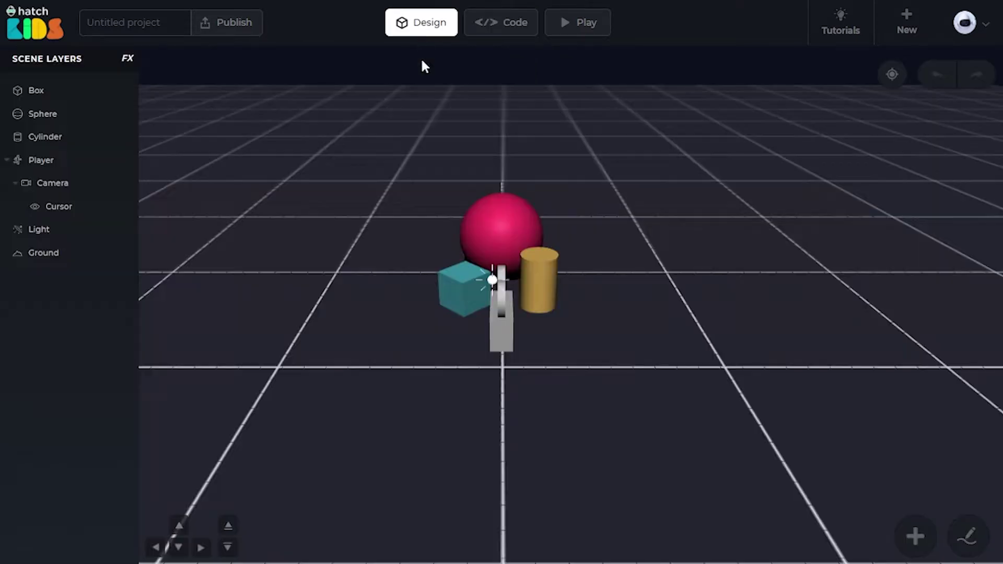
- Delete the default box, sphere and cylinder from the new project's scene
left_click_drag(302, 217, 517, 213)
scroll(466, 183, "down", 2)
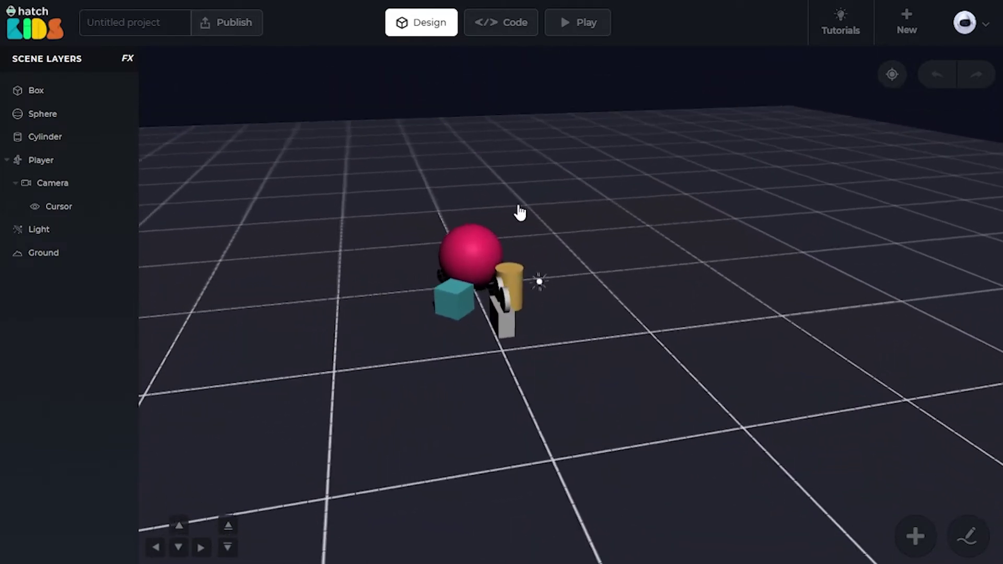
left_click(39, 99)
left_click(41, 115)
left_click(45, 137)
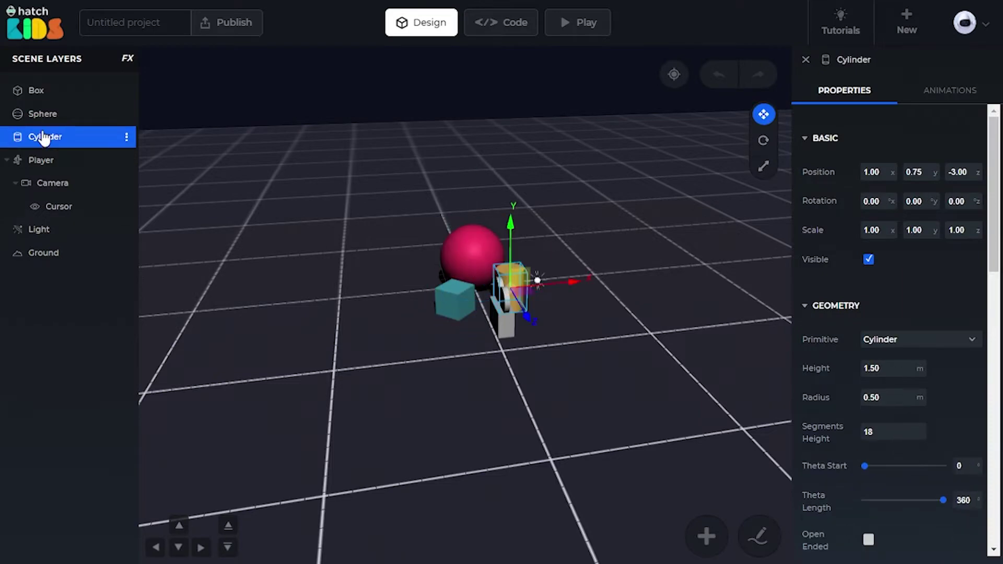
left_click_drag(171, 168, 271, 213)
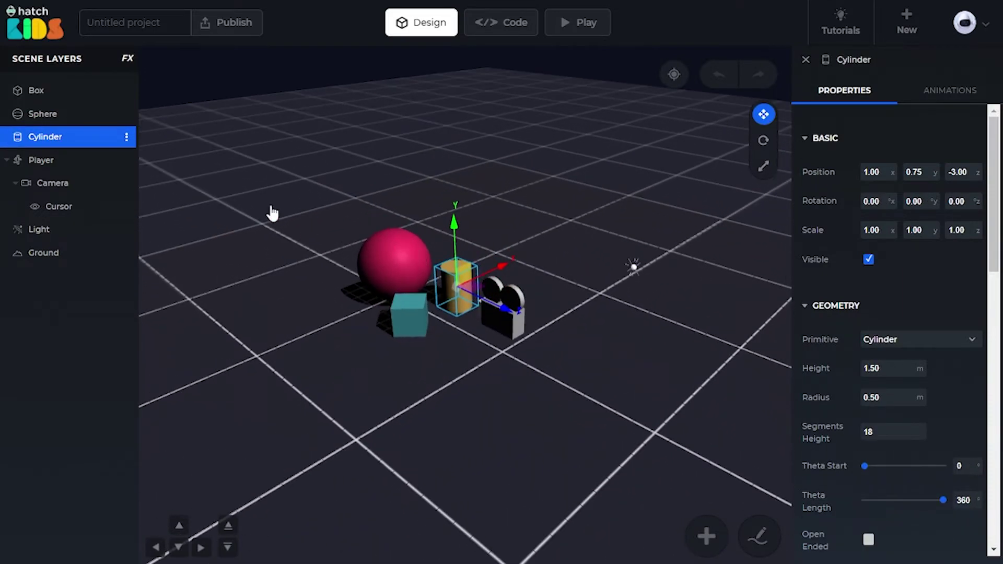
left_click(30, 94)
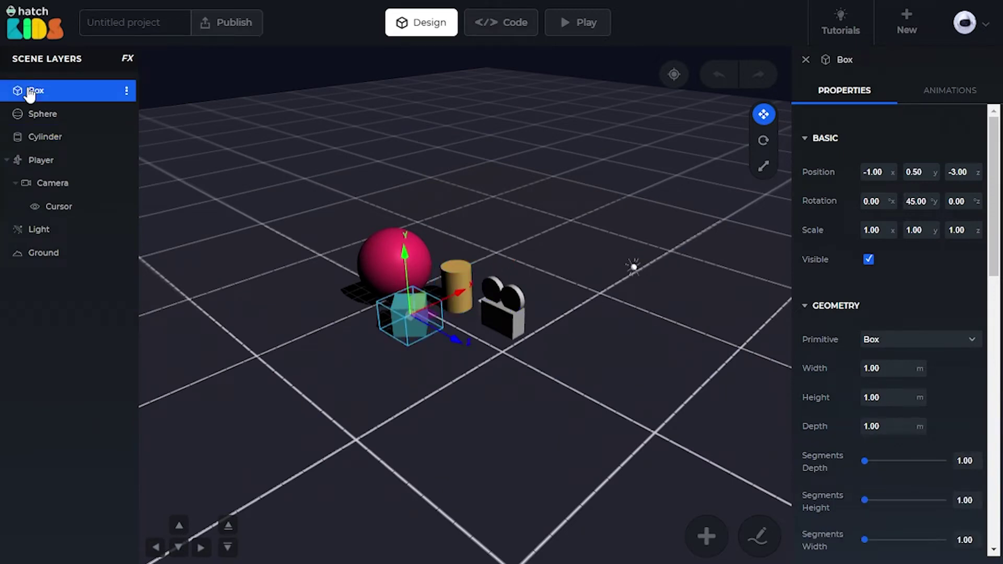
key("Delete")
key("Delete")
key("Delete")
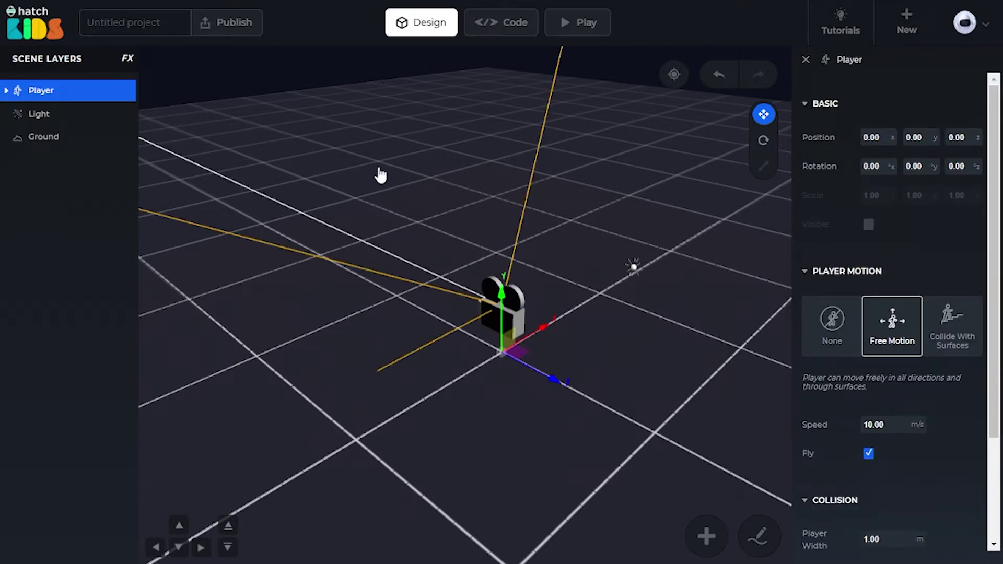
- Review the Ground, Player and Light layers' properties and set the ground's size to 200
mouse_move(401, 176)
left_mouse_down()
mouse_move(484, 161)
mouse_move(407, 187)
left_mouse_up()
left_click(42, 137)
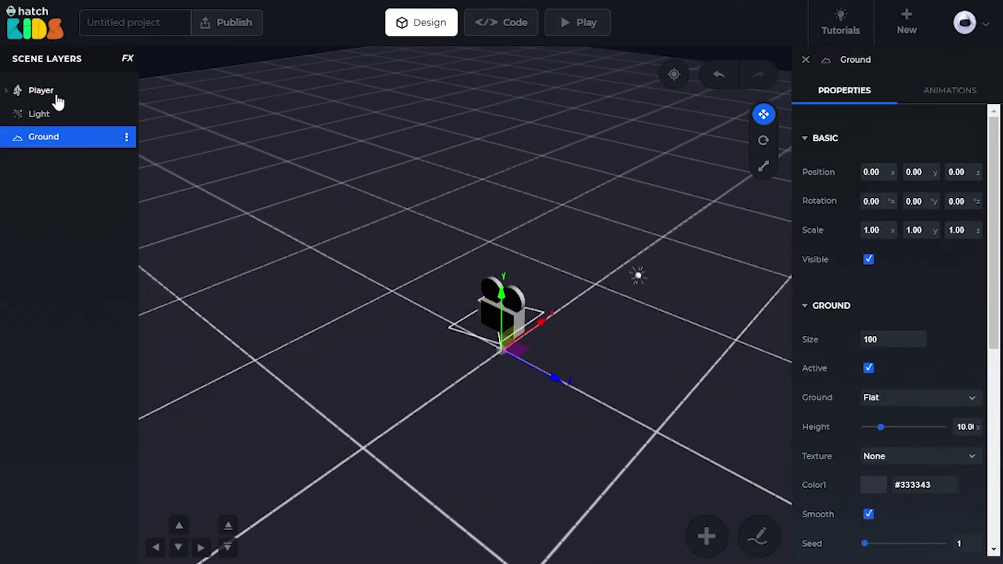
left_click(40, 93)
left_click(45, 115)
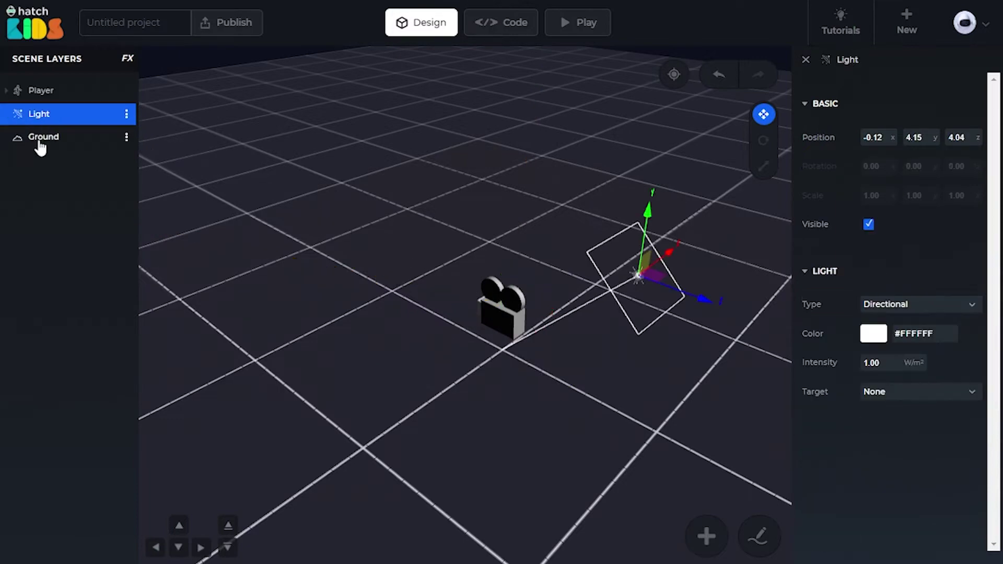
left_click(38, 138)
left_click_drag(437, 168, 555, 203)
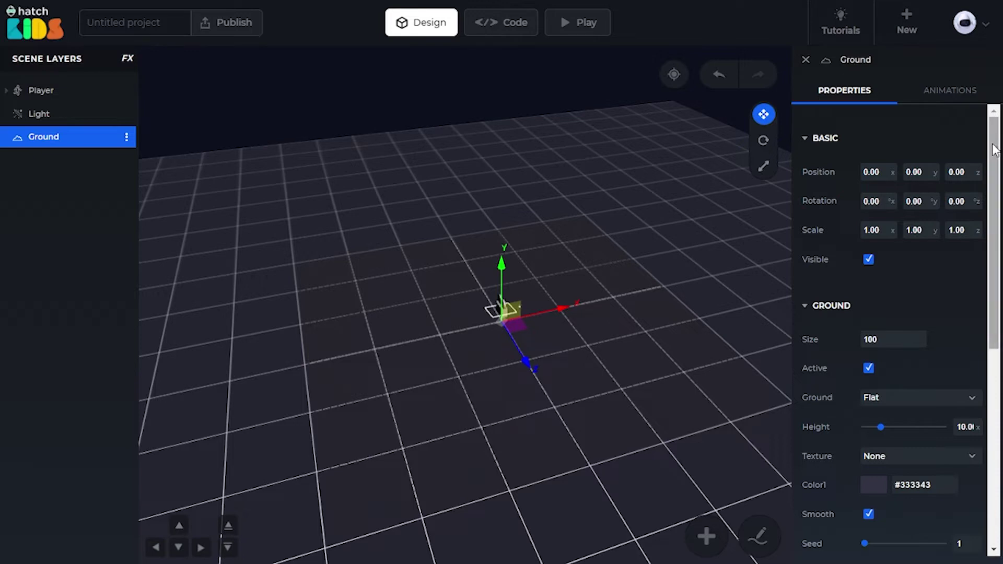
left_click_drag(994, 150, 991, 191)
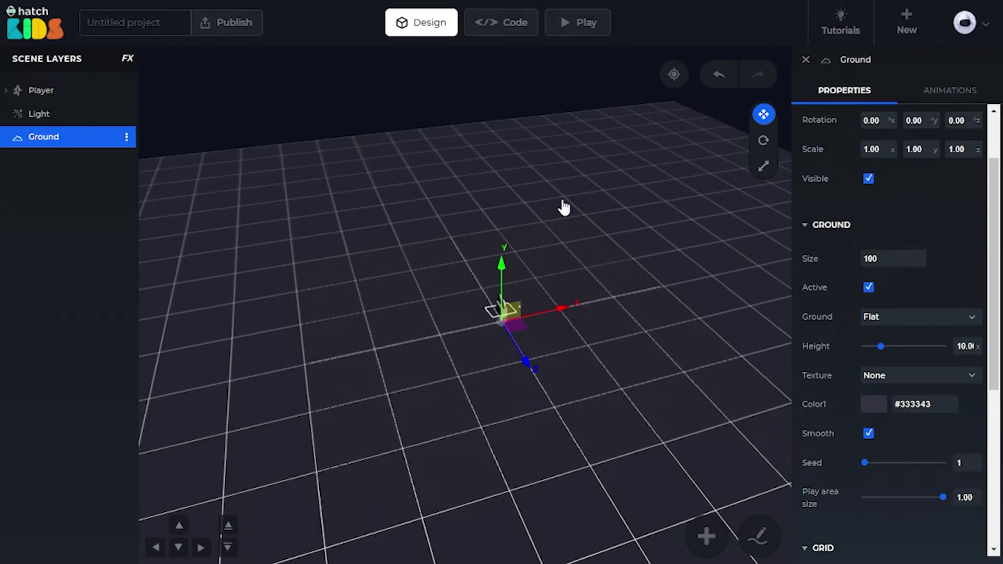
left_click_drag(563, 208, 421, 200)
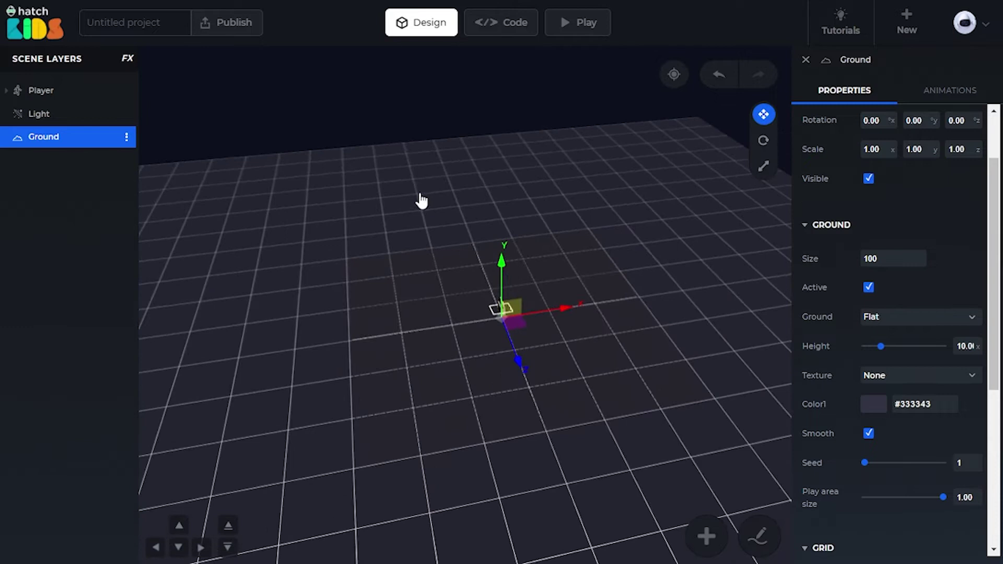
left_click(904, 259)
key("Return")
scroll(613, 223, "down", 4)
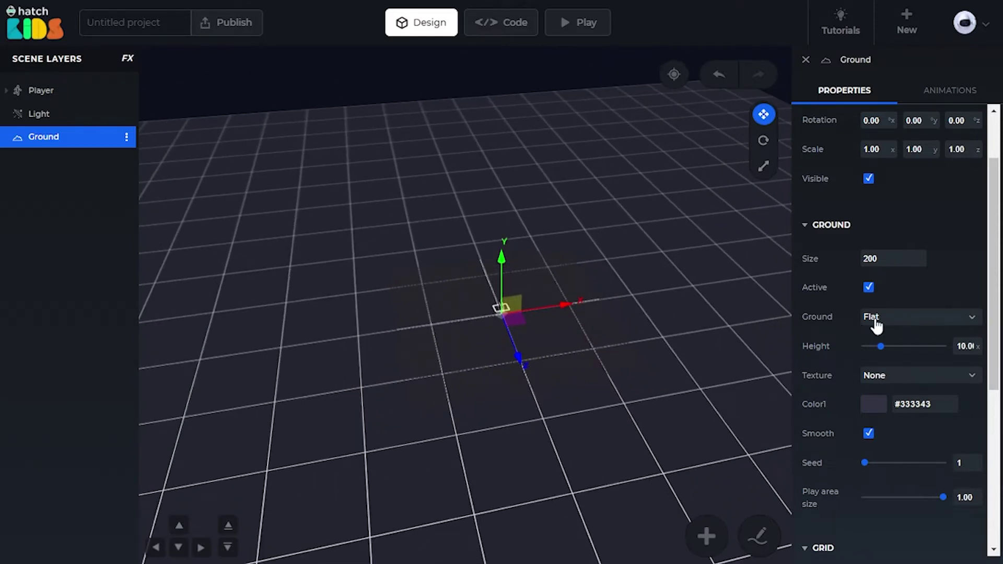
- Change the ground type to Hills and raise its height to about 20.6
left_click(869, 321)
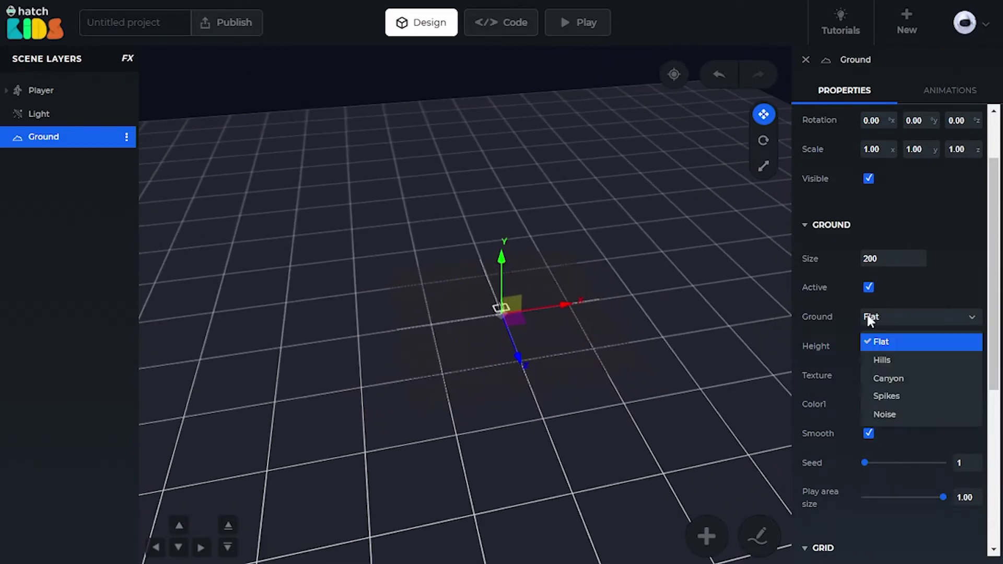
left_click(882, 362)
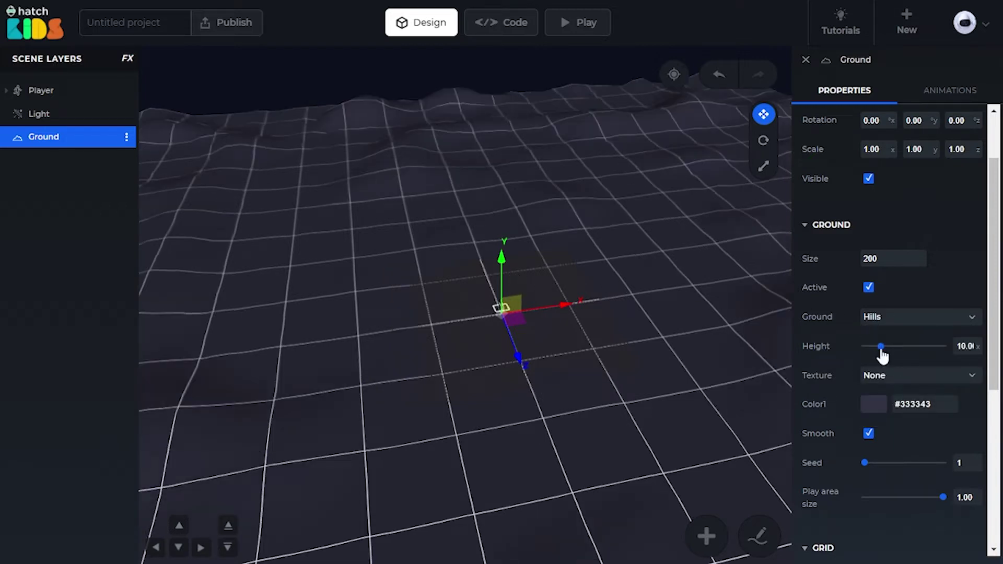
left_click_drag(881, 347, 897, 347)
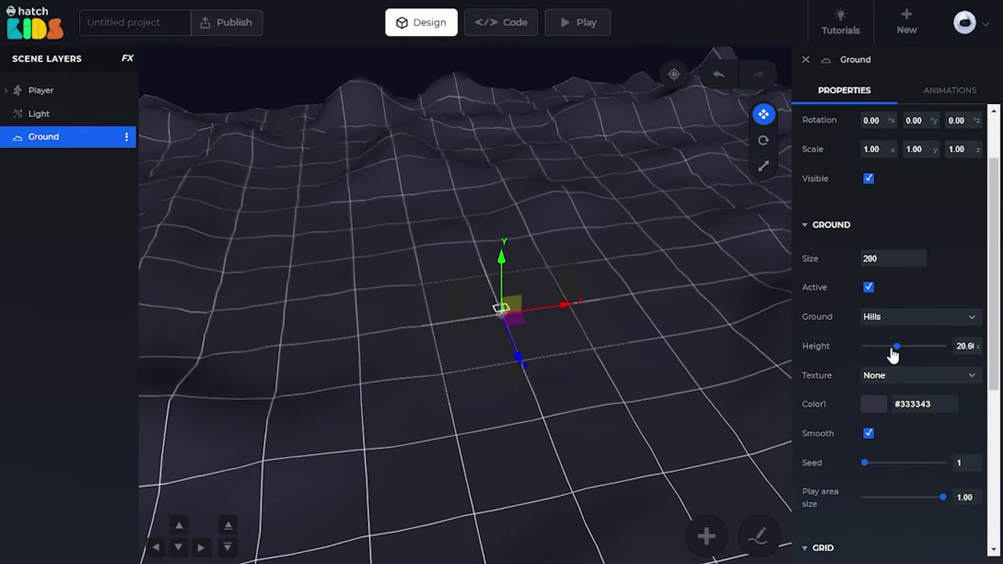
- Apply the Walkernoise texture to the hilly ground
scroll(893, 334, "down", 2)
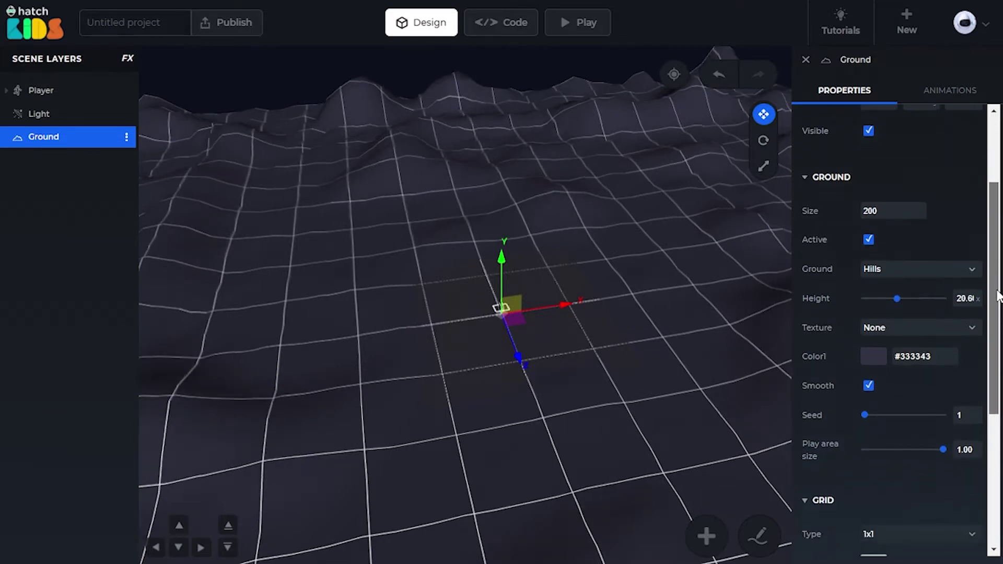
left_click_drag(241, 267, 379, 276)
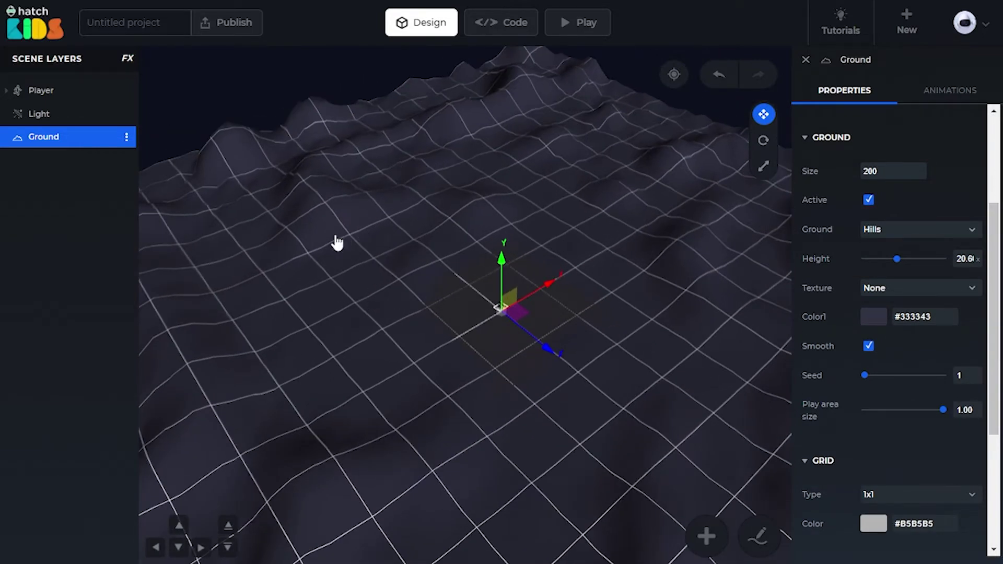
left_click(873, 287)
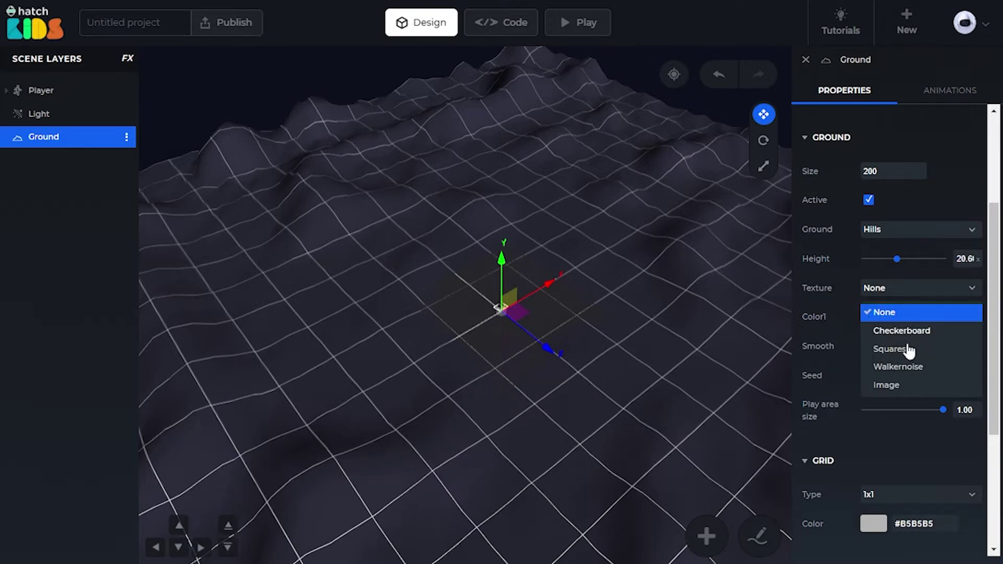
left_click(879, 367)
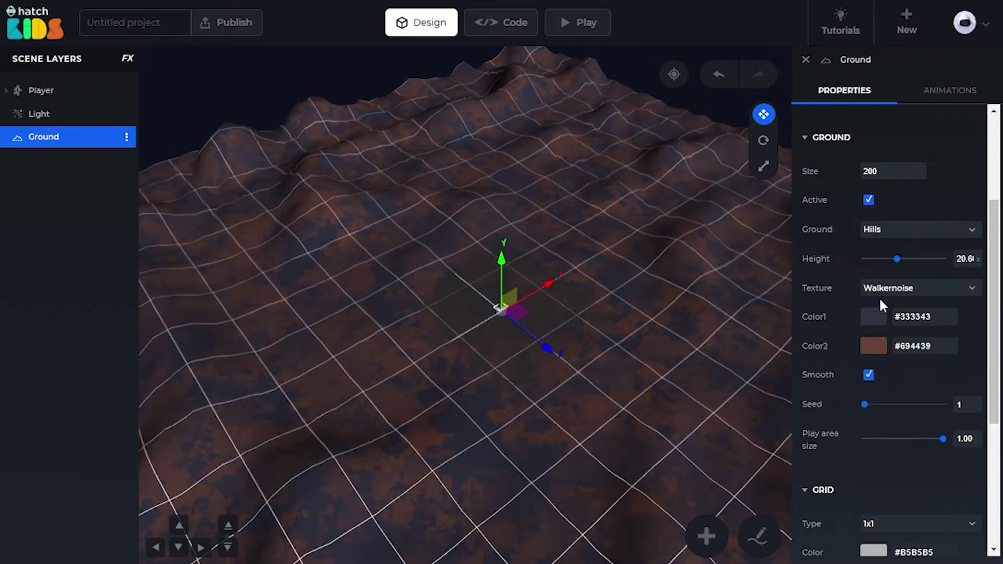
- Recolor the ground texture in snowy tones, with Color1 as #9b9bb1 and Color2 as #dcdcdc
scroll(681, 329, "down", 3)
left_click_drag(672, 341, 779, 366)
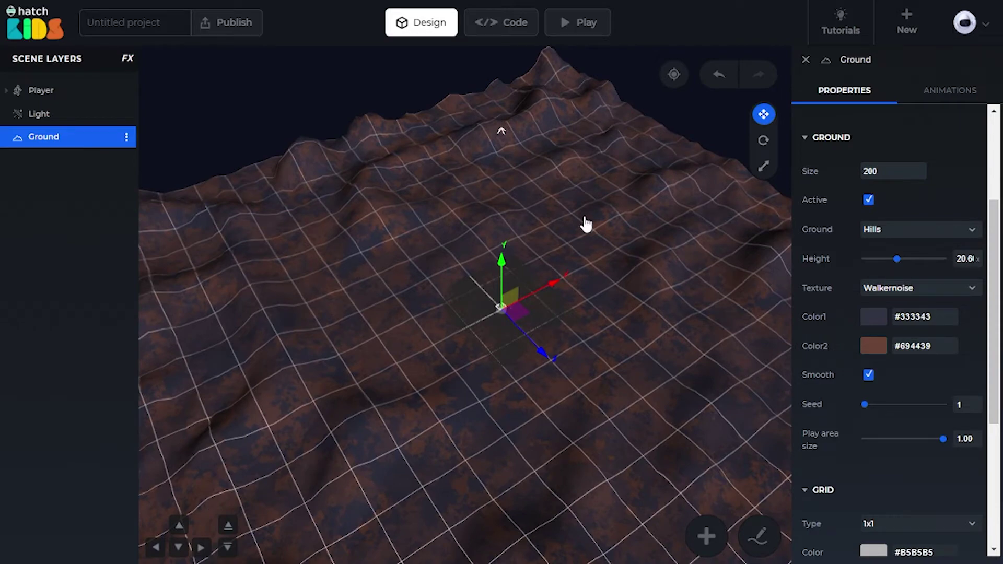
left_click_drag(595, 402, 539, 430)
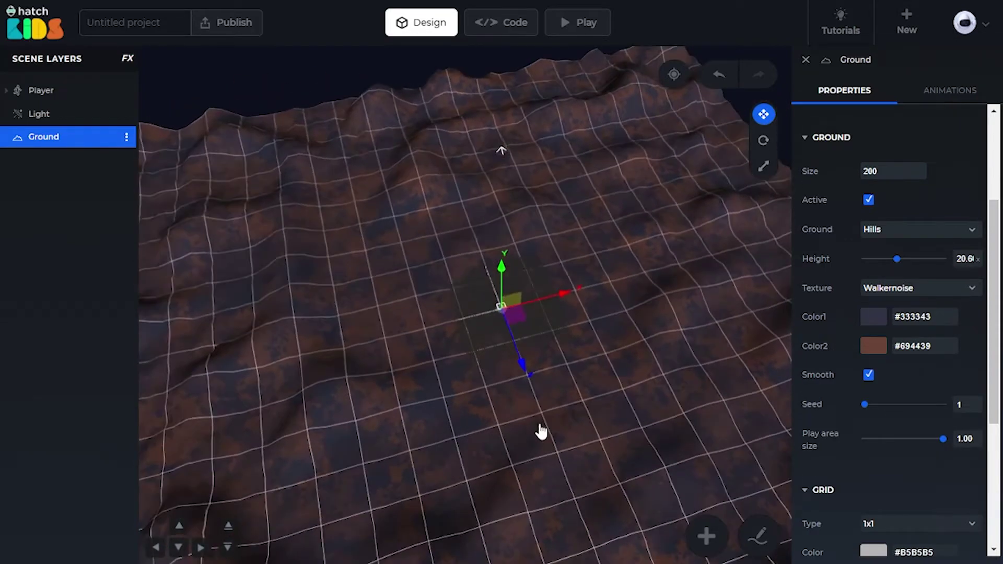
left_click_drag(418, 299, 308, 254)
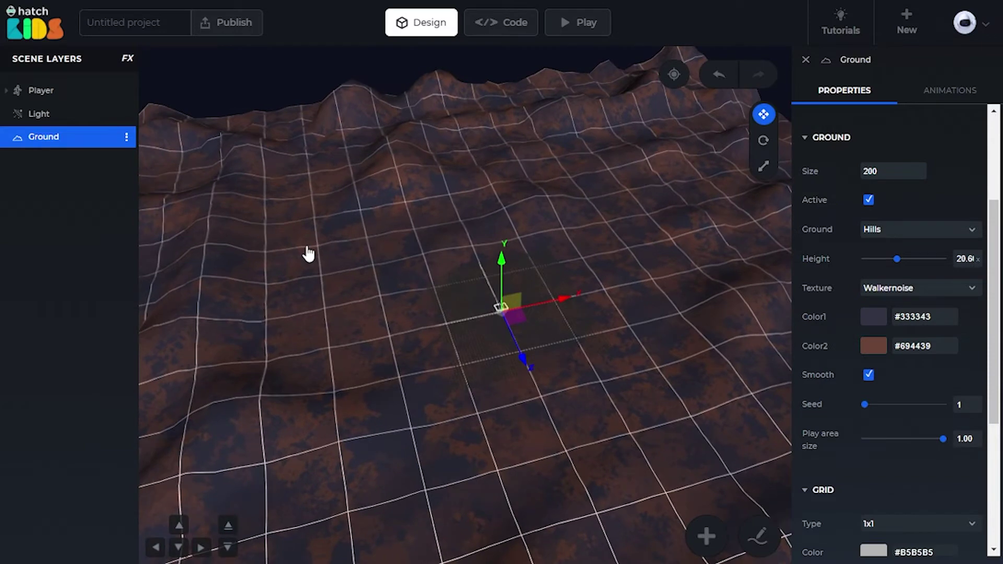
left_click(873, 317)
left_click(828, 346)
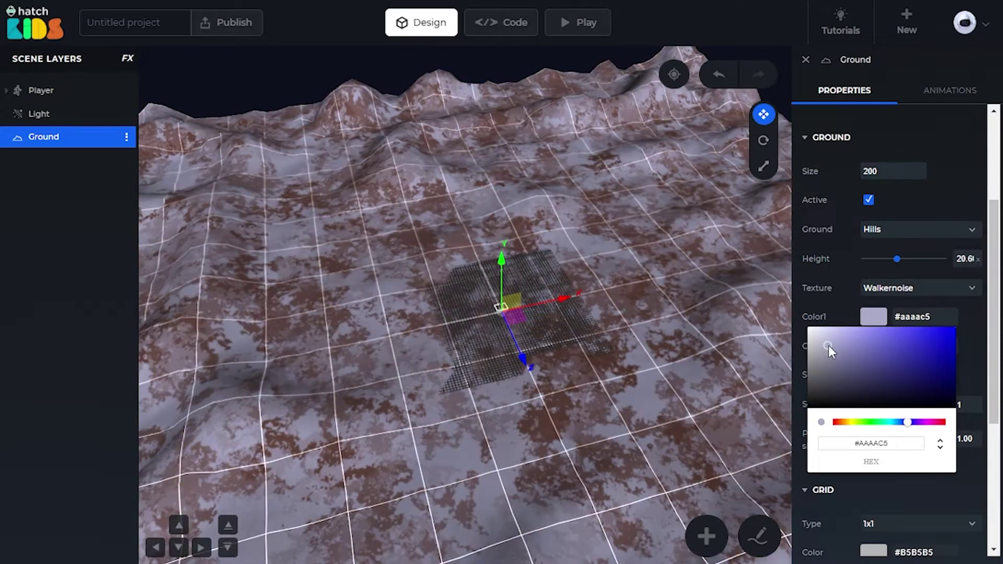
left_click(829, 347)
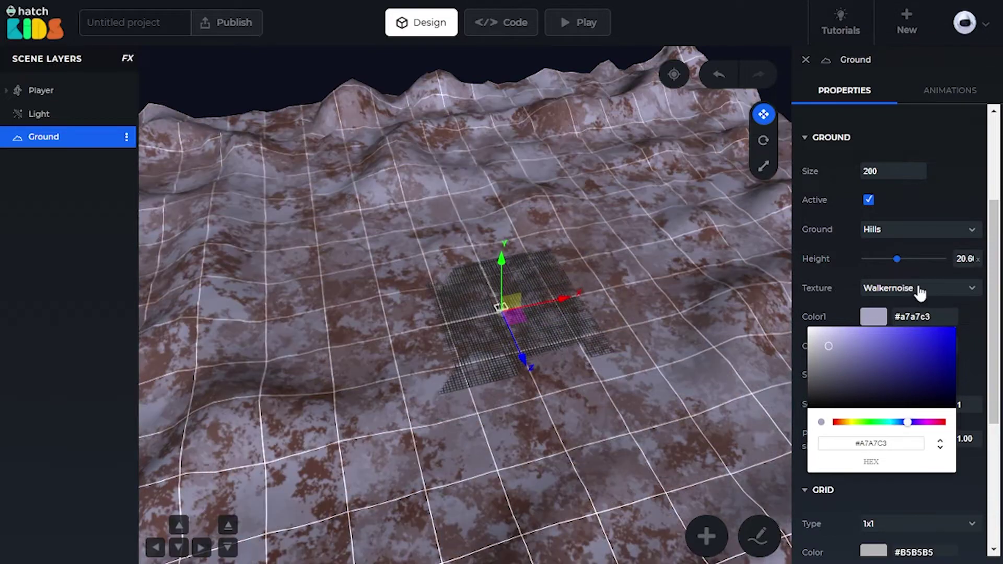
left_click(876, 322)
left_click(872, 347)
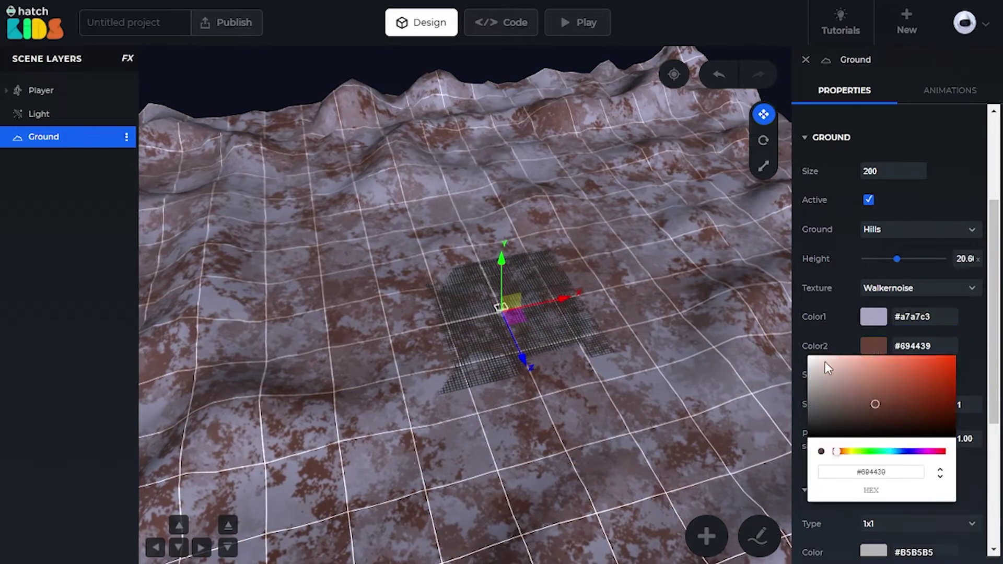
left_click_drag(802, 364, 795, 363)
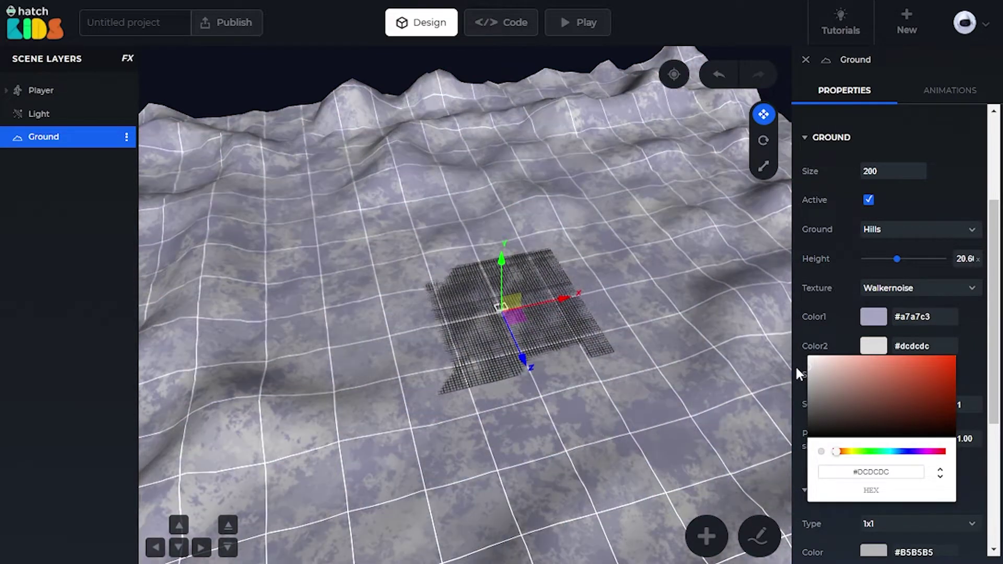
left_click(864, 317)
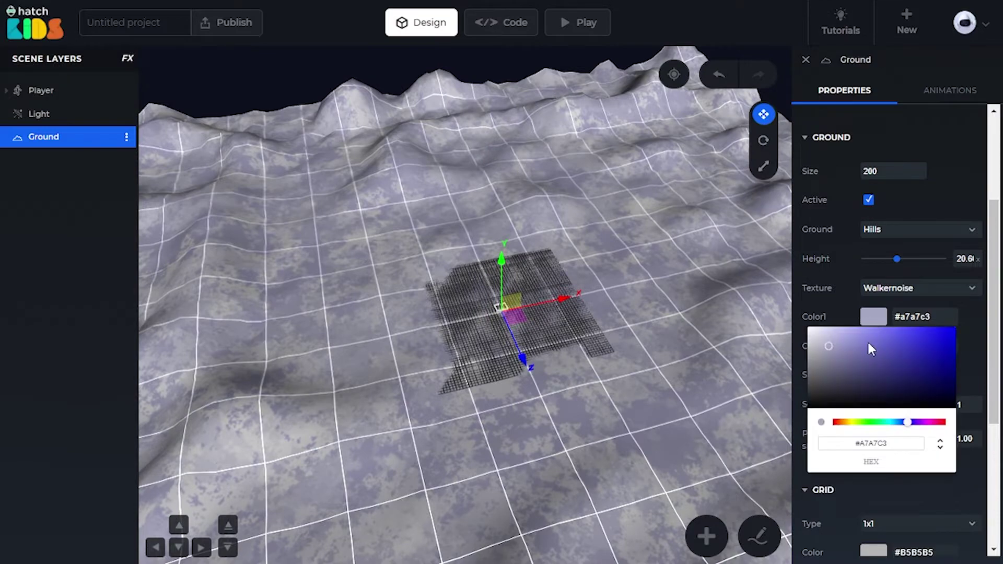
left_click_drag(825, 349, 826, 352)
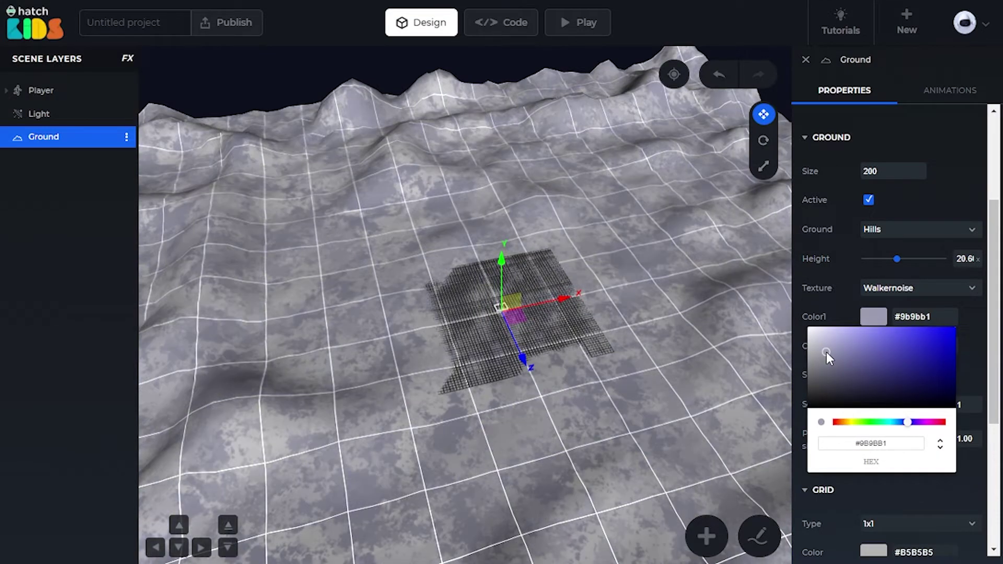
- Turn off smoothing for the ground and set its grid type to None
left_click_drag(667, 392, 686, 353)
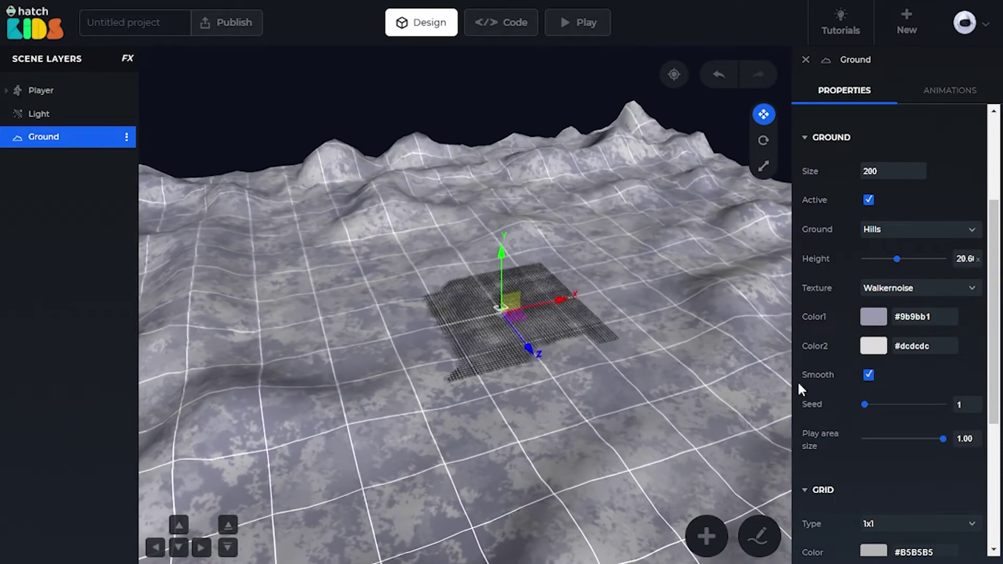
left_click(869, 376)
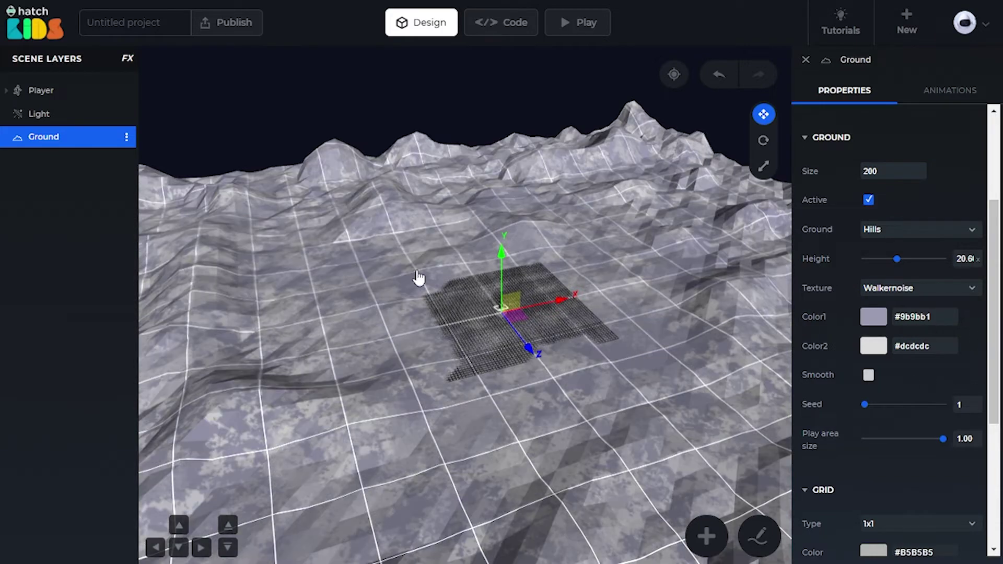
mouse_move(419, 278)
left_mouse_down()
mouse_move(264, 249)
mouse_move(252, 287)
mouse_move(313, 291)
mouse_move(407, 266)
left_mouse_up()
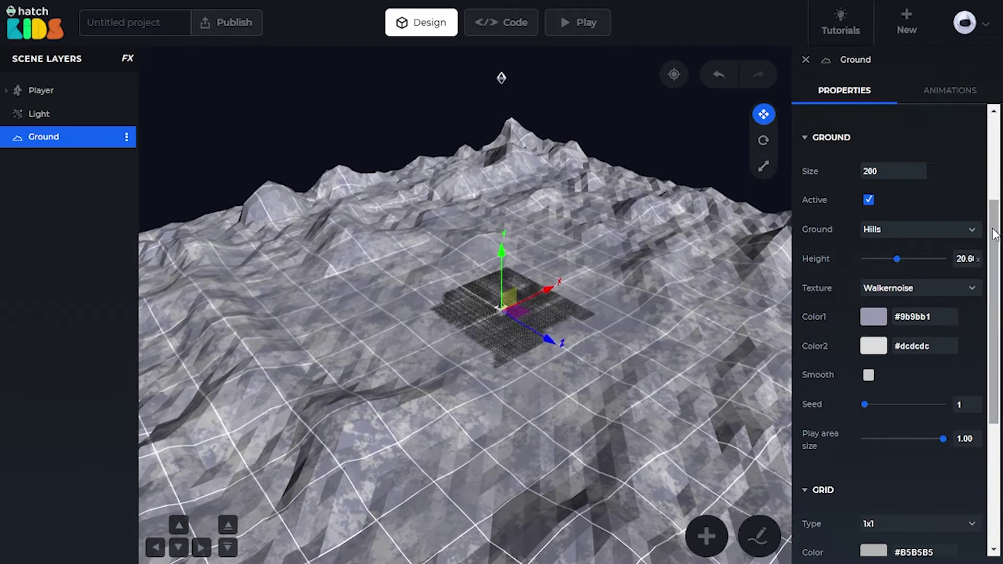
scroll(993, 234, "down", 4)
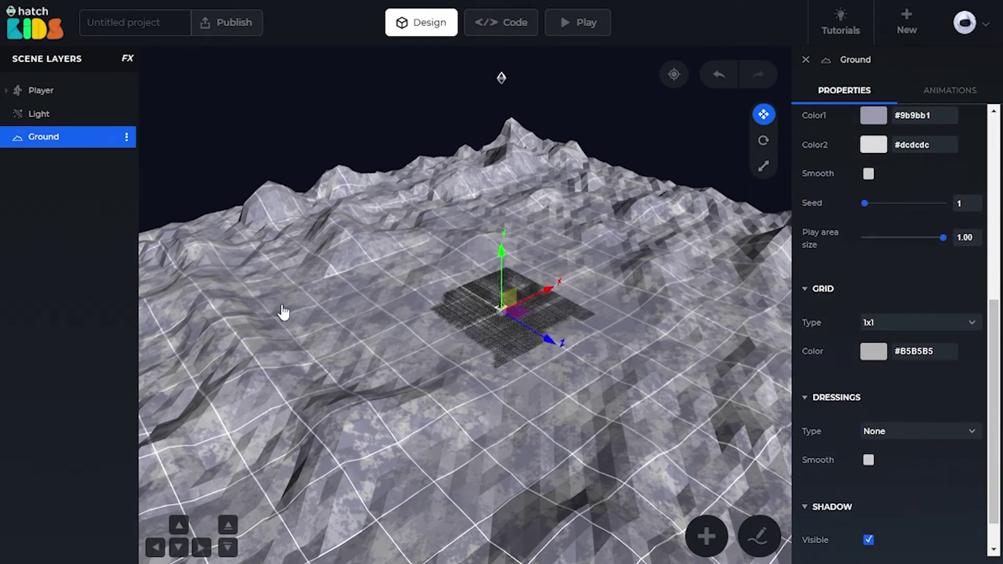
left_click(907, 326)
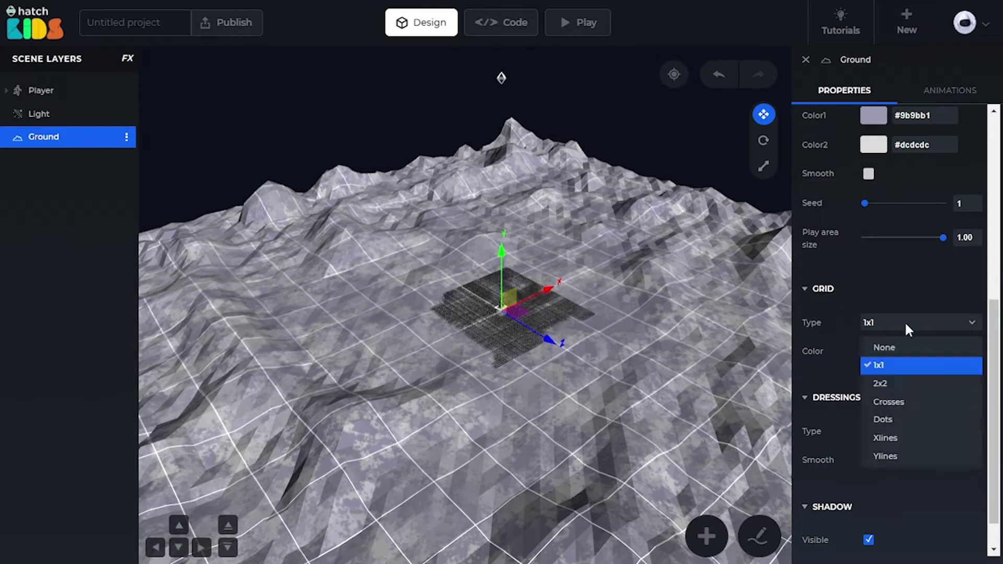
left_click(884, 349)
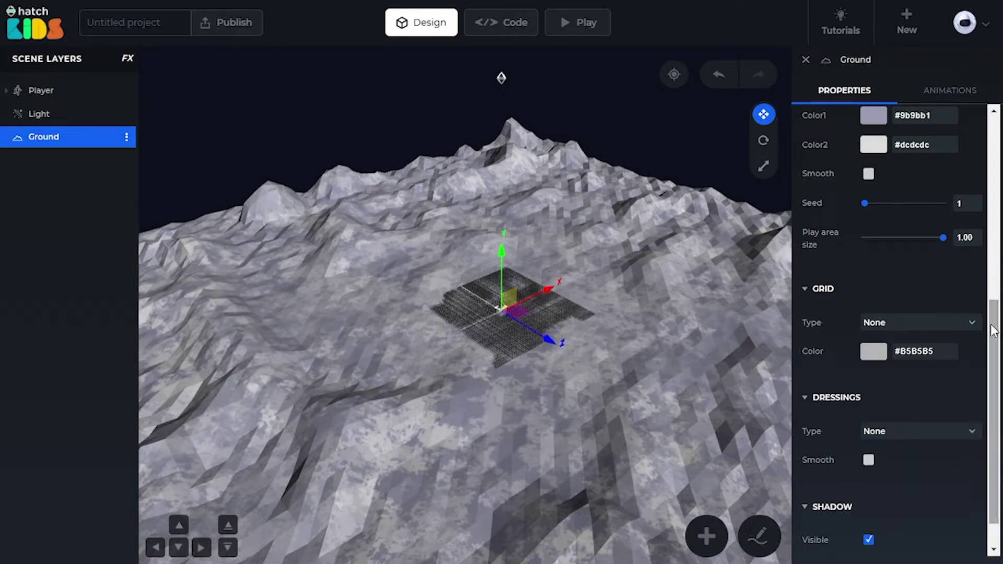
- Add Stones as the ground's dressings with an amount of 627 and color them #d3c4bd
scroll(882, 334, "down", 1)
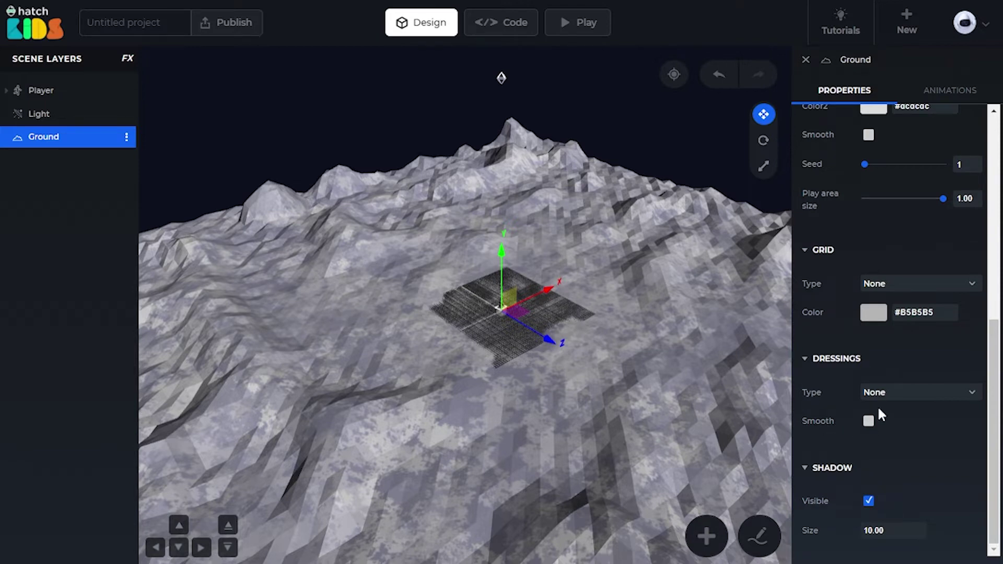
left_click(894, 394)
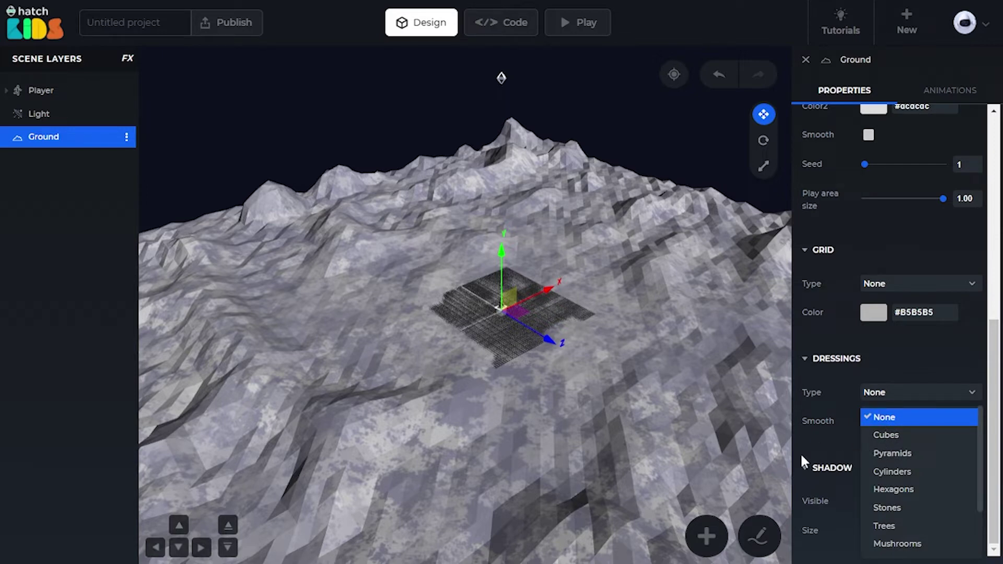
left_click(887, 508)
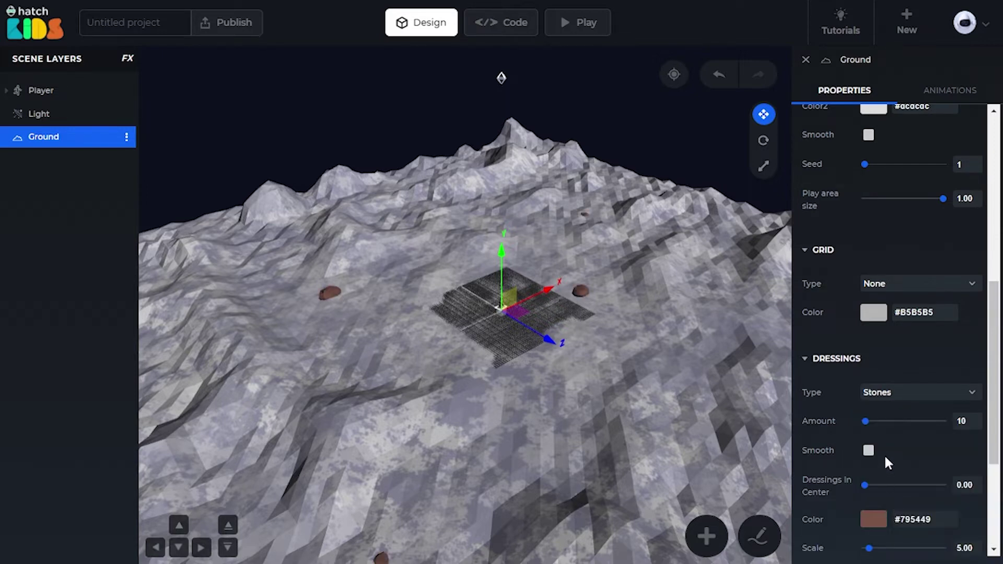
scroll(968, 410, "down", 4)
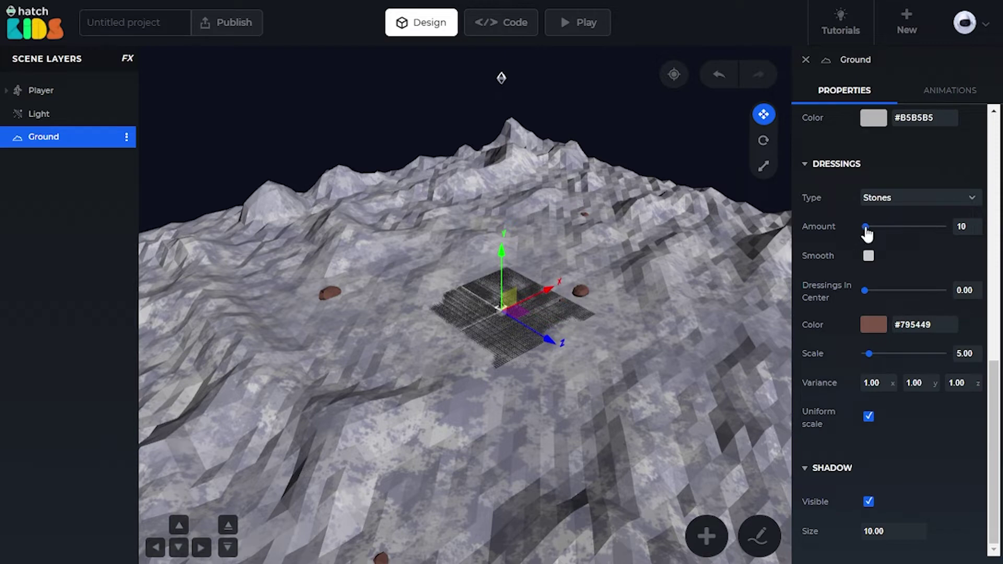
left_click_drag(865, 227, 917, 239)
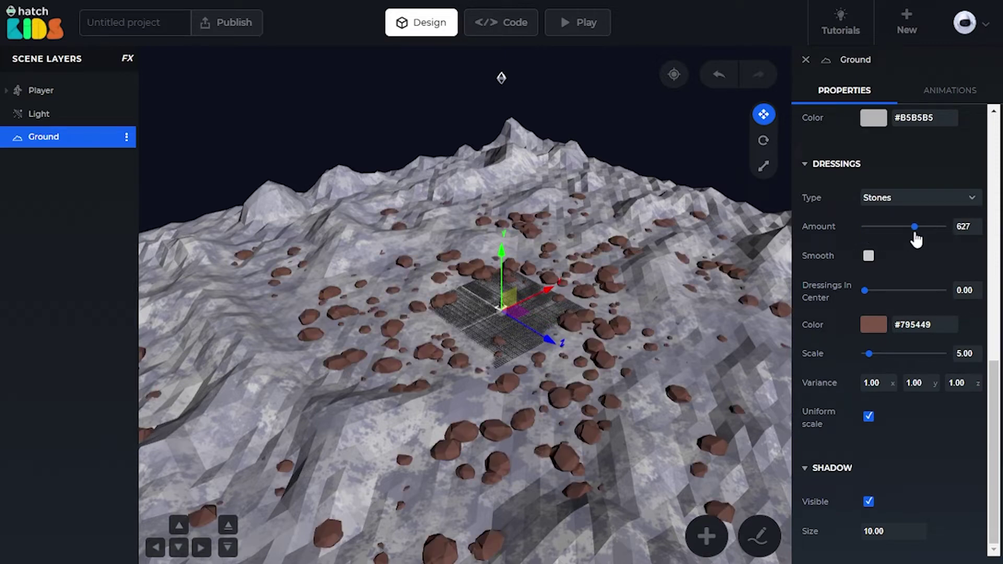
left_click(871, 329)
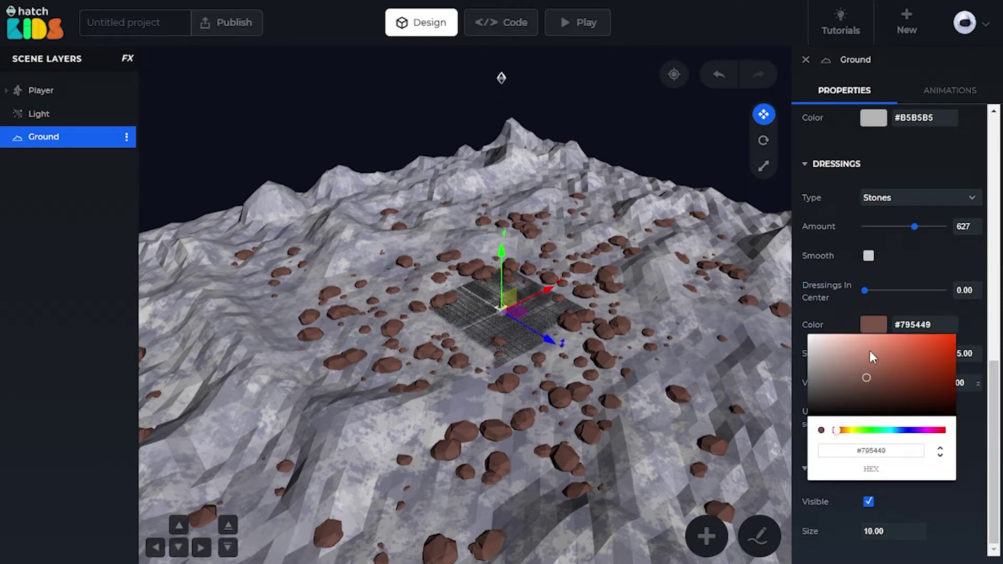
mouse_move(860, 375)
left_mouse_down()
mouse_move(814, 358)
mouse_move(824, 349)
left_mouse_up()
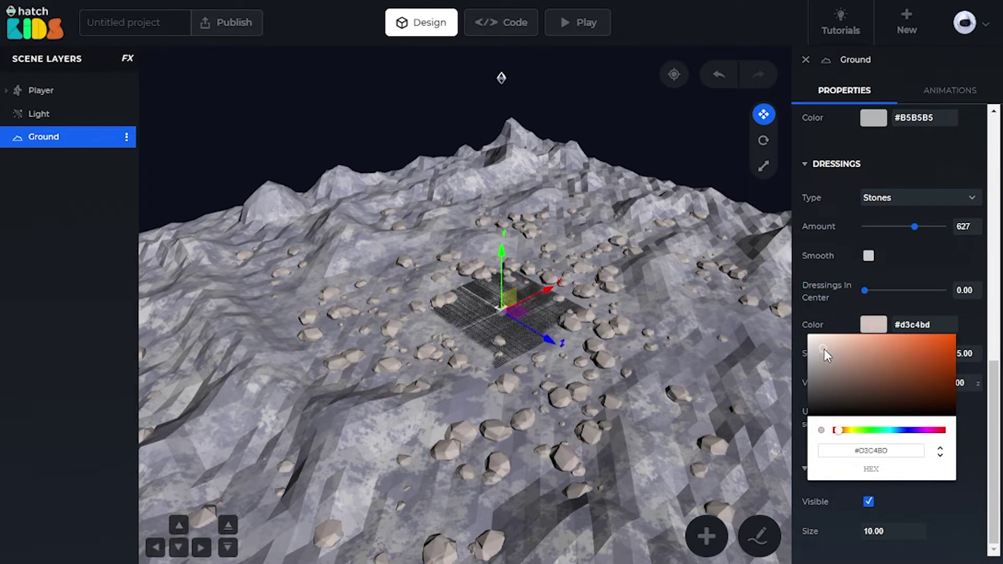
- Recolor the ground's stones to #bdc4d3 and reduce their scale to 3.00
left_click(904, 431)
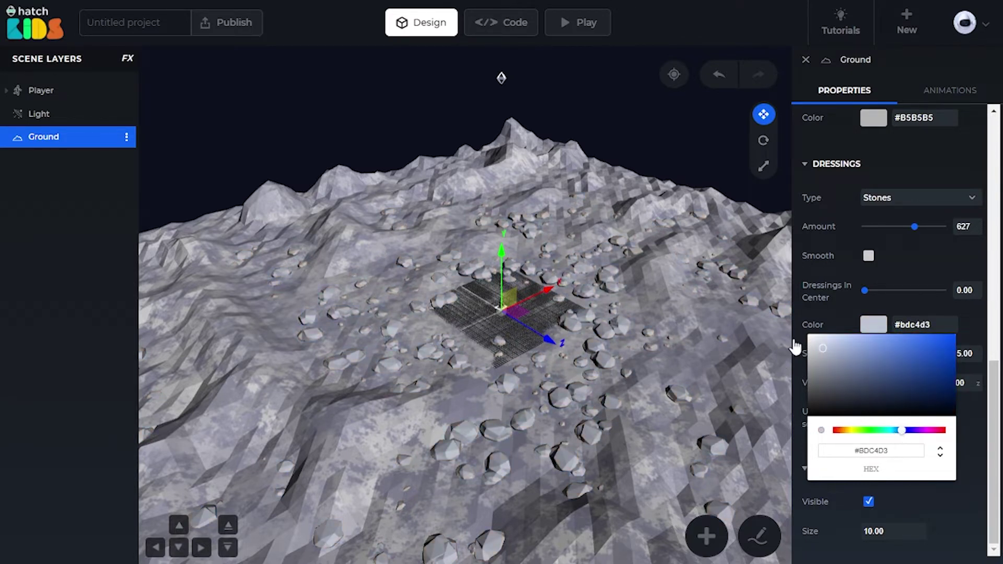
left_click(812, 325)
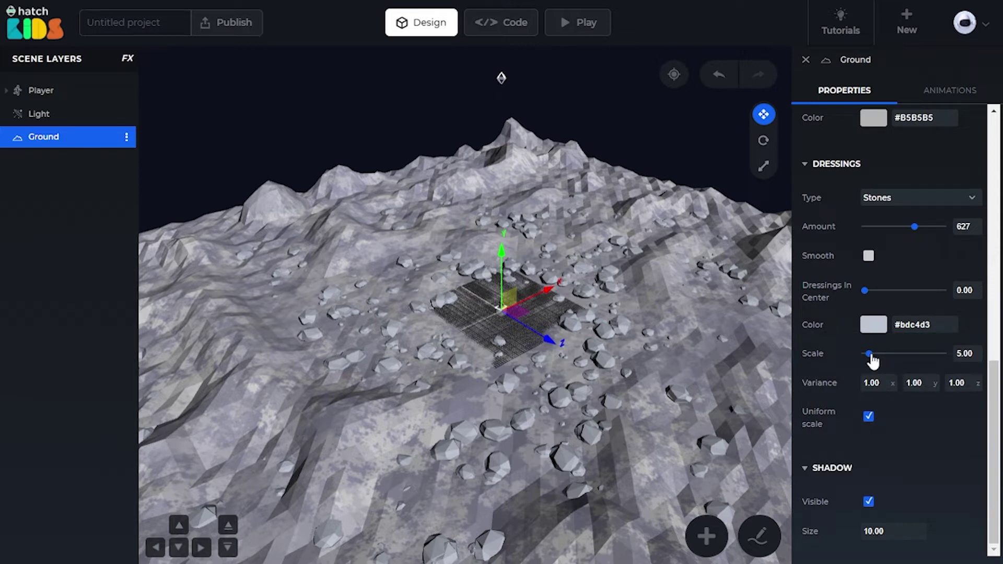
left_click_drag(872, 360, 870, 360)
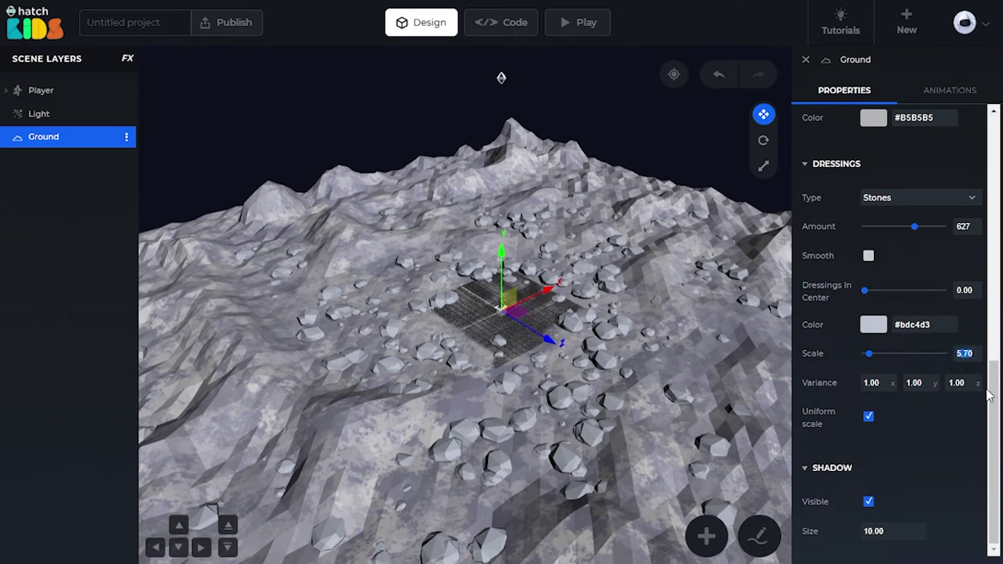
key("Return")
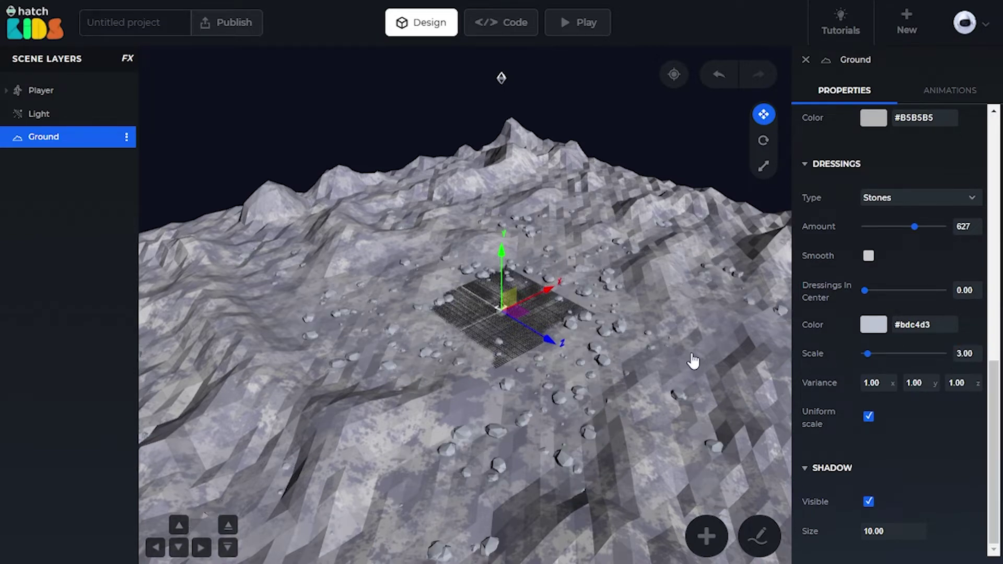
scroll(620, 340, "up", 3)
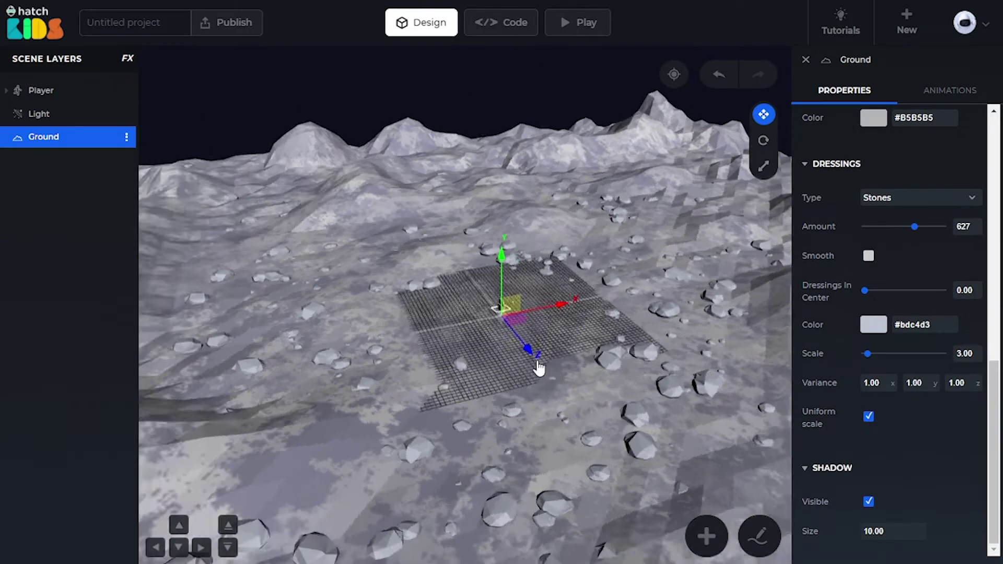
left_click_drag(538, 368, 569, 334)
scroll(570, 332, "down", 3)
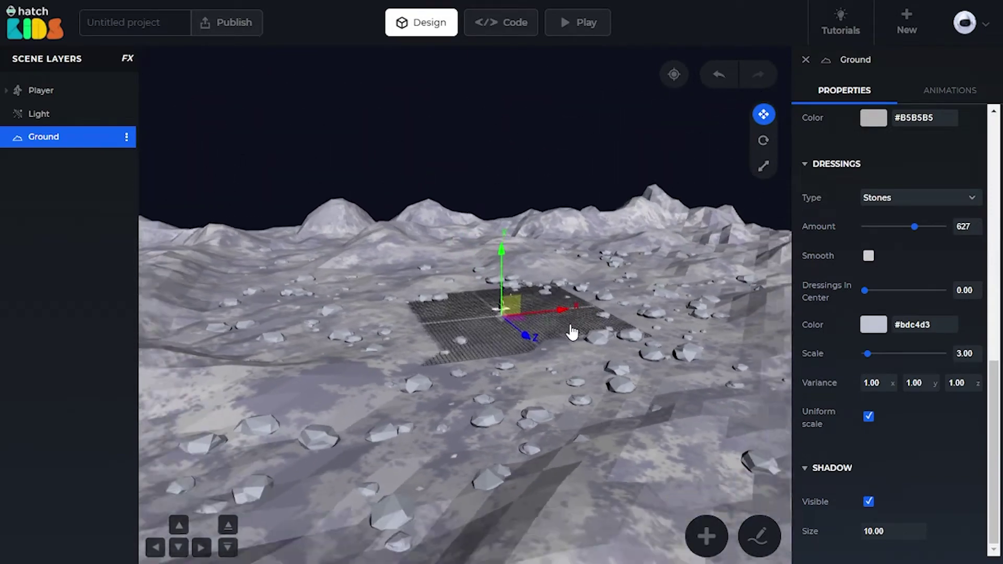
mouse_move(270, 153)
left_mouse_down()
mouse_move(462, 197)
mouse_move(468, 253)
mouse_move(544, 246)
mouse_move(615, 201)
mouse_move(320, 291)
mouse_move(310, 305)
left_mouse_up()
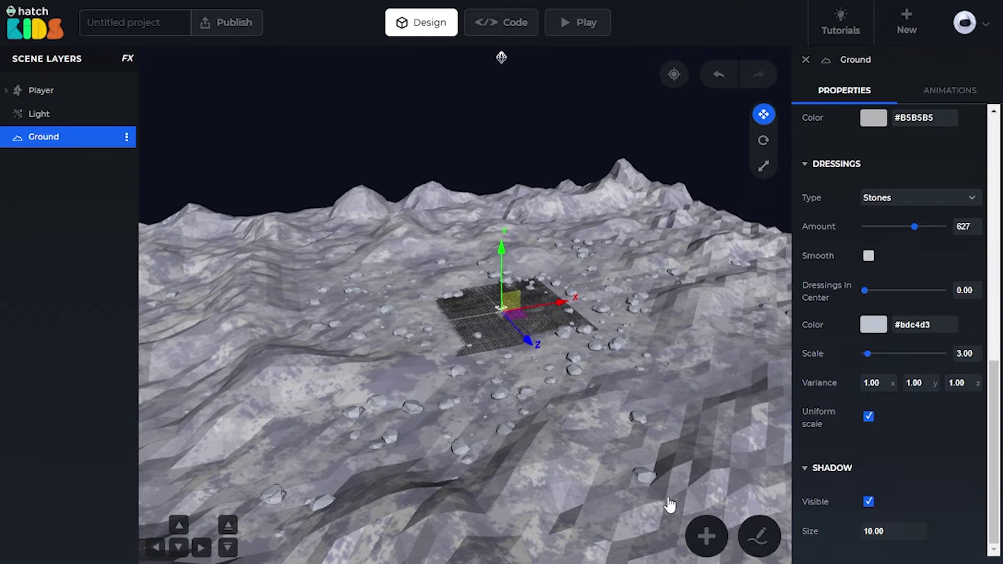
- Add a Gradient Sky and Snow from the environment objects to the scene
left_click(707, 538)
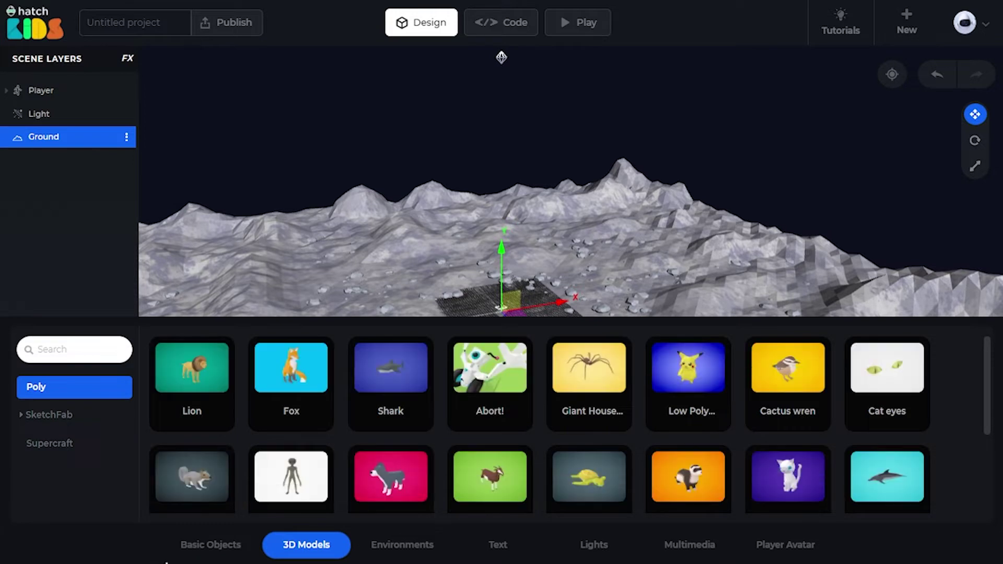
left_click(212, 548)
left_click(321, 549)
left_click(383, 549)
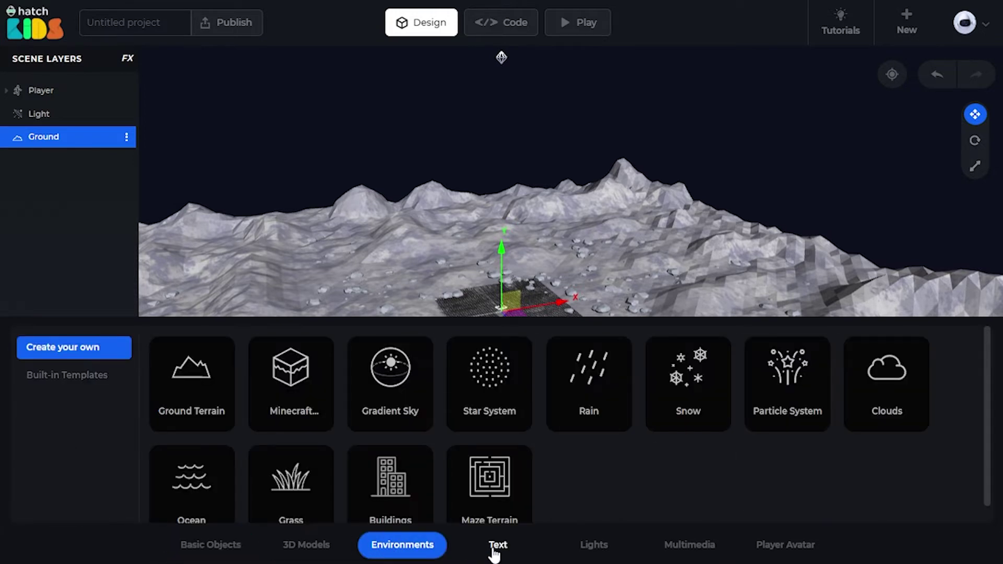
left_click(496, 548)
left_click(203, 547)
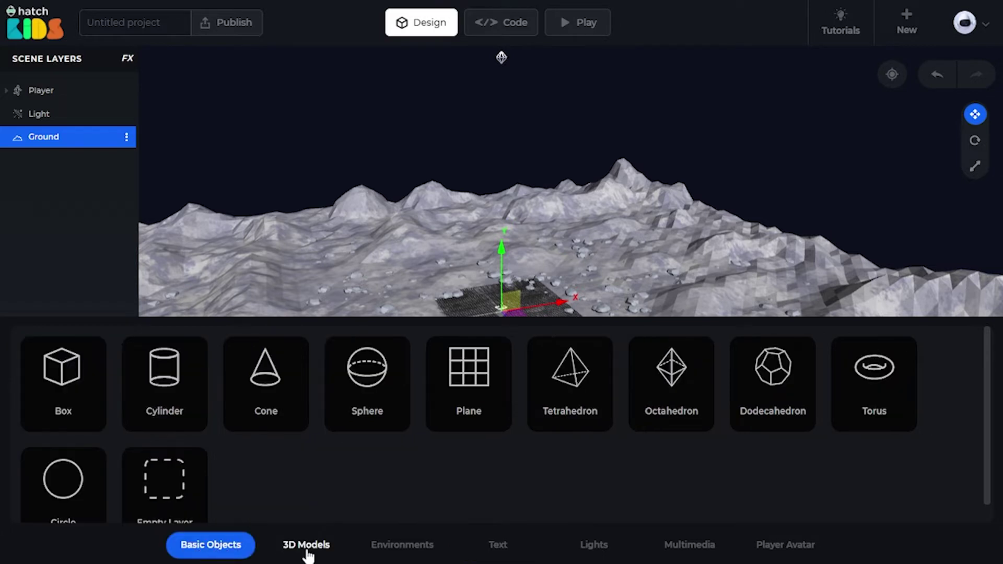
left_click(307, 554)
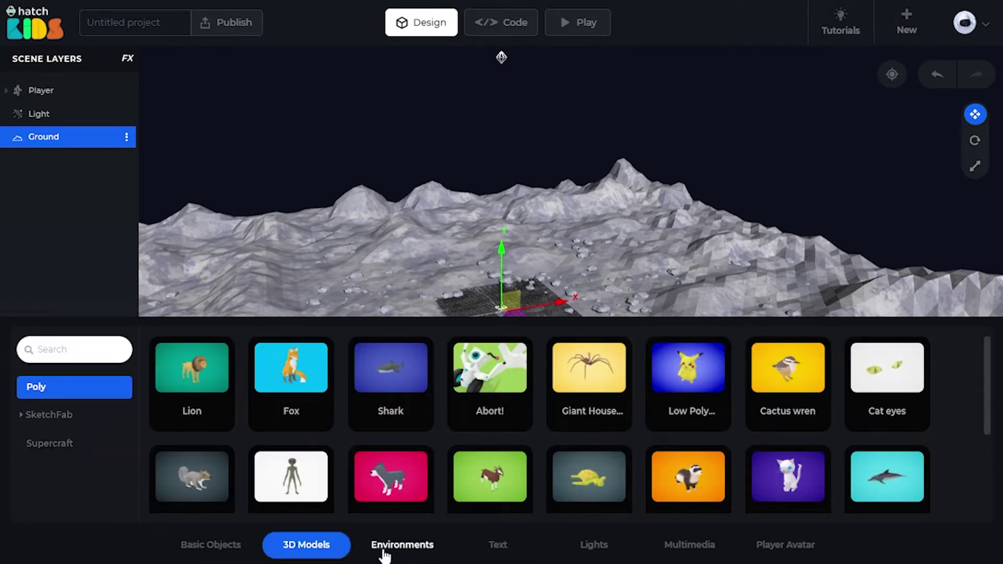
left_click(386, 556)
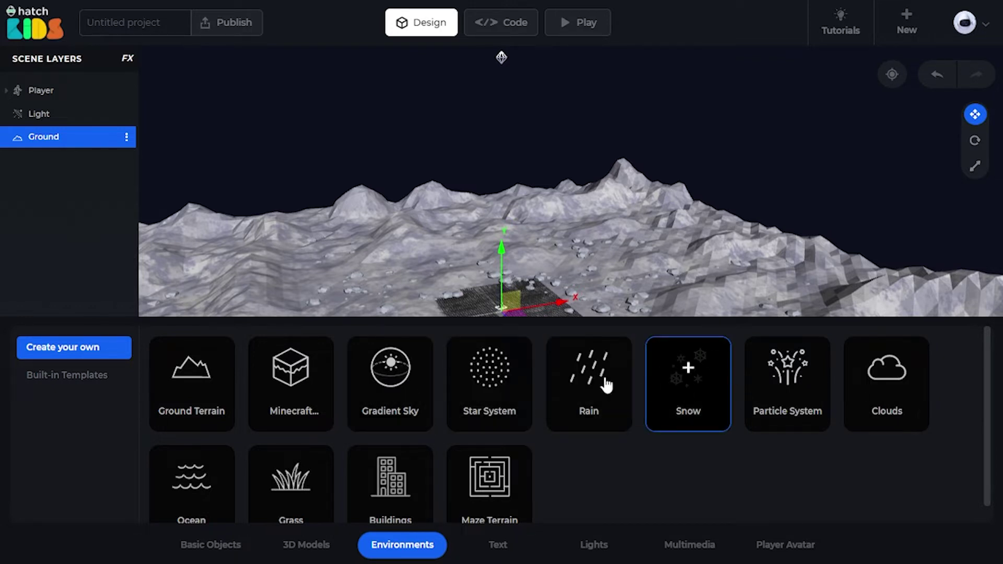
left_click(392, 376)
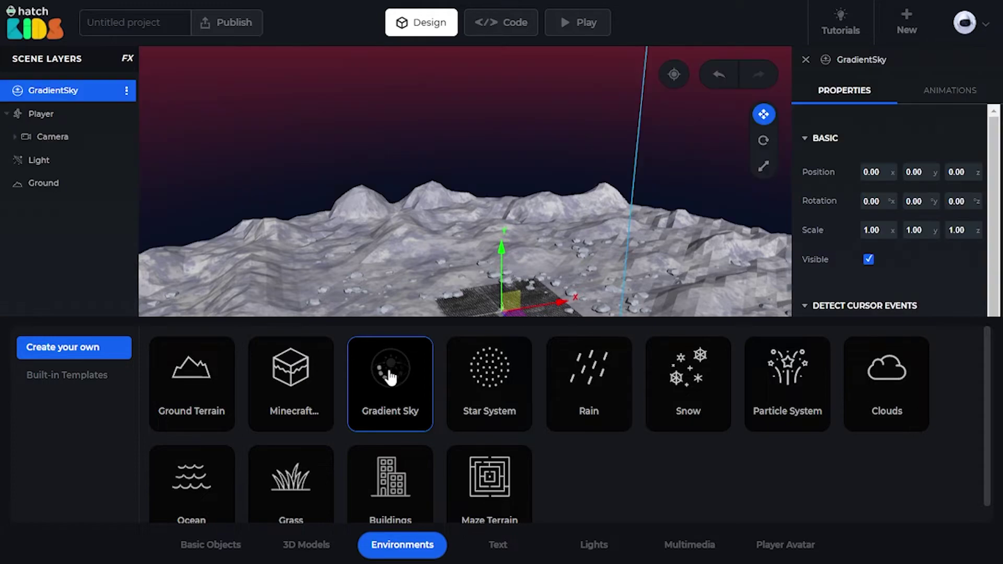
left_click(690, 371)
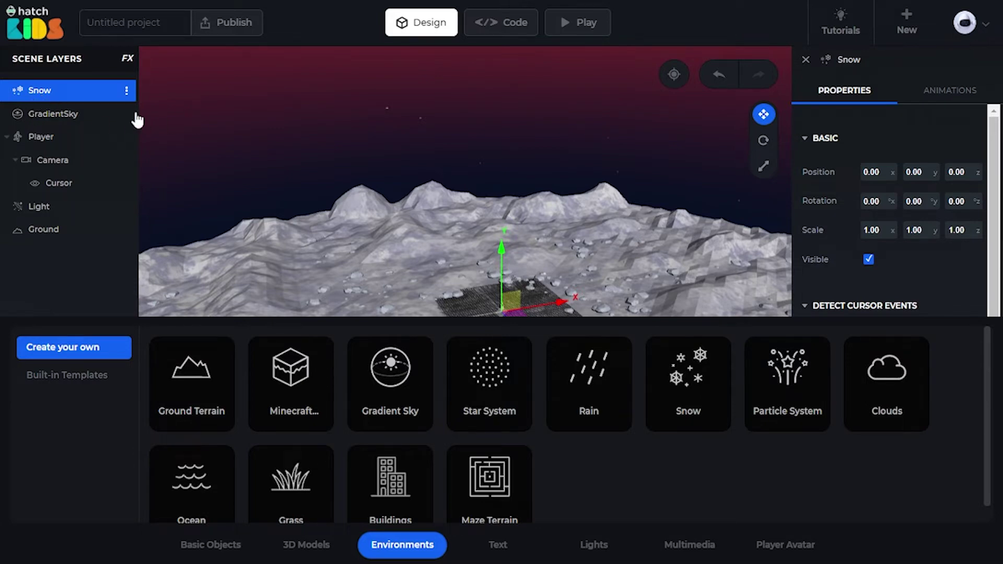
left_click(307, 130)
left_click_drag(401, 186, 426, 202)
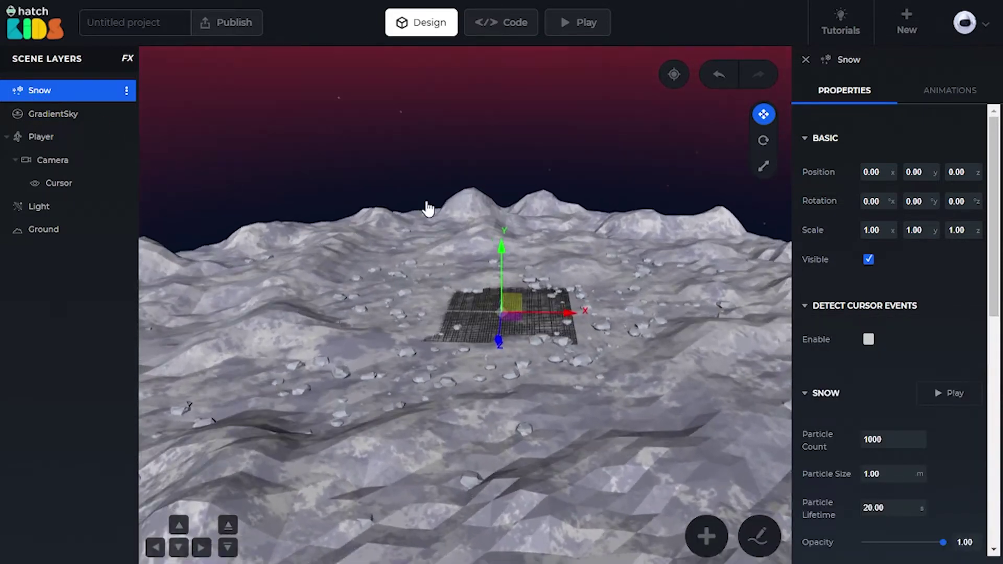
scroll(427, 203, "up", 3)
scroll(427, 204, "down", 3)
- Change the gradient sky's shading effect to 2-Color-Gradient
left_click(59, 119)
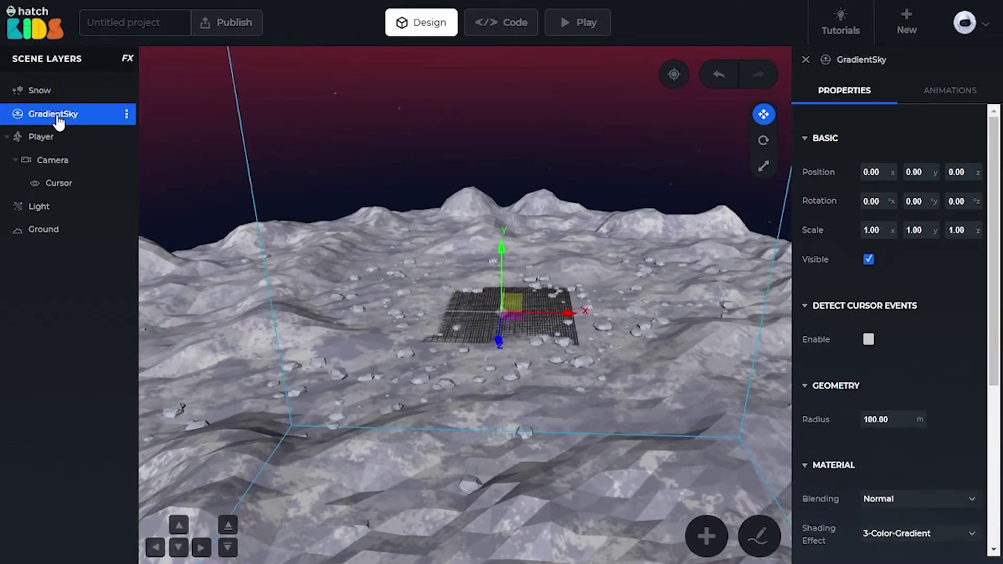
scroll(367, 152, "down", 3)
left_click_drag(478, 277, 447, 241)
scroll(448, 241, "up", 5)
left_click_drag(652, 247, 644, 251)
scroll(337, 203, "down", 3)
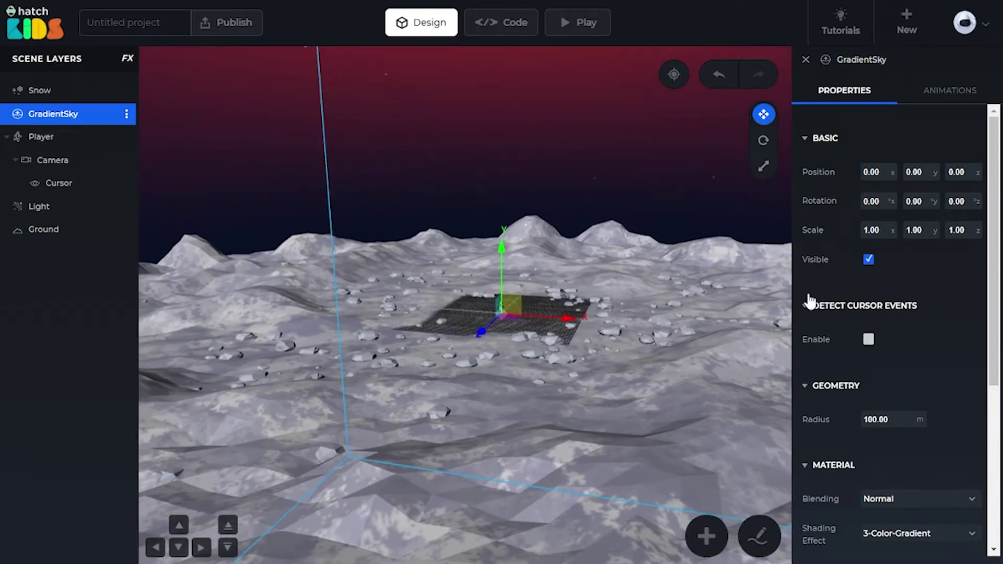
scroll(925, 215, "down", 5)
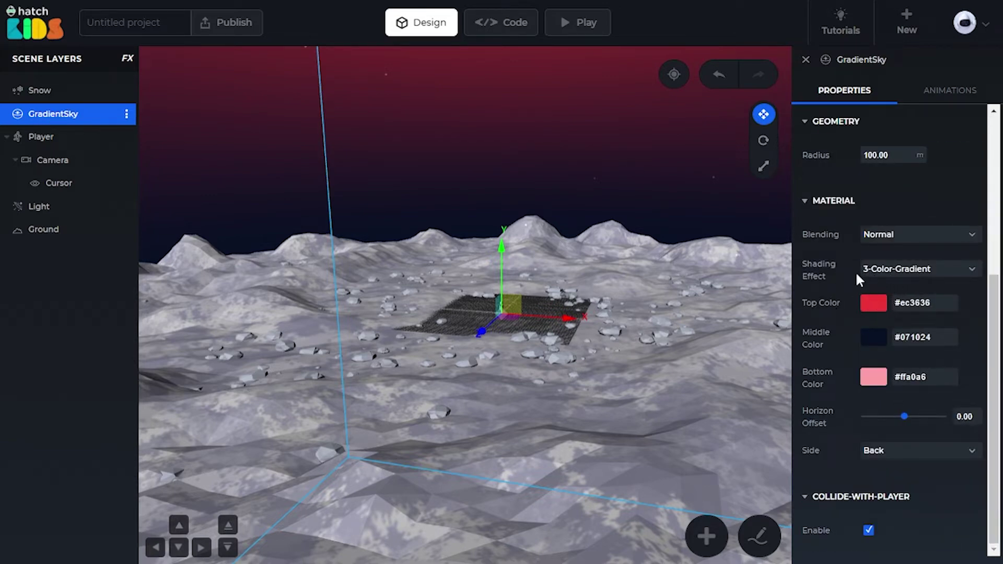
left_click(902, 280)
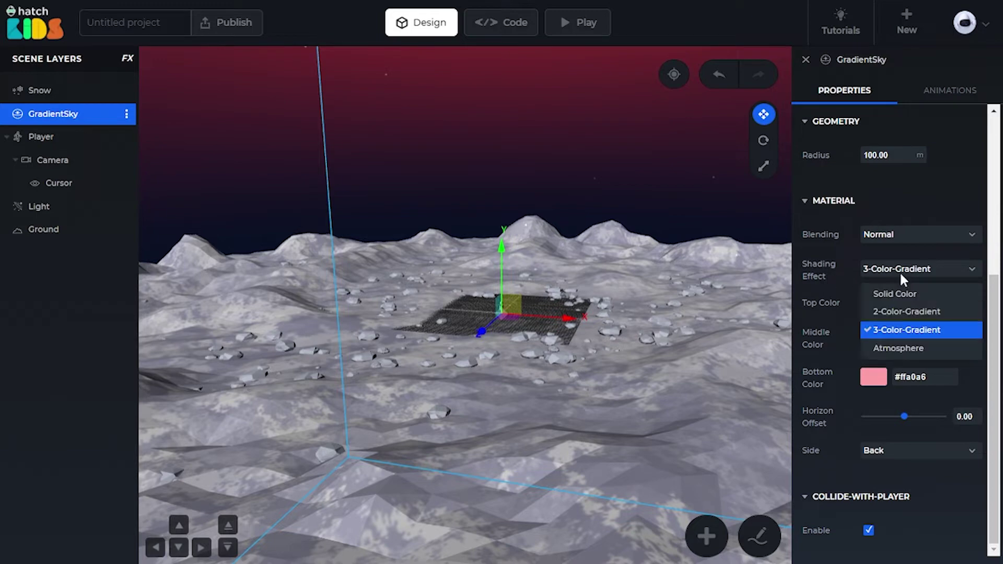
left_click(899, 313)
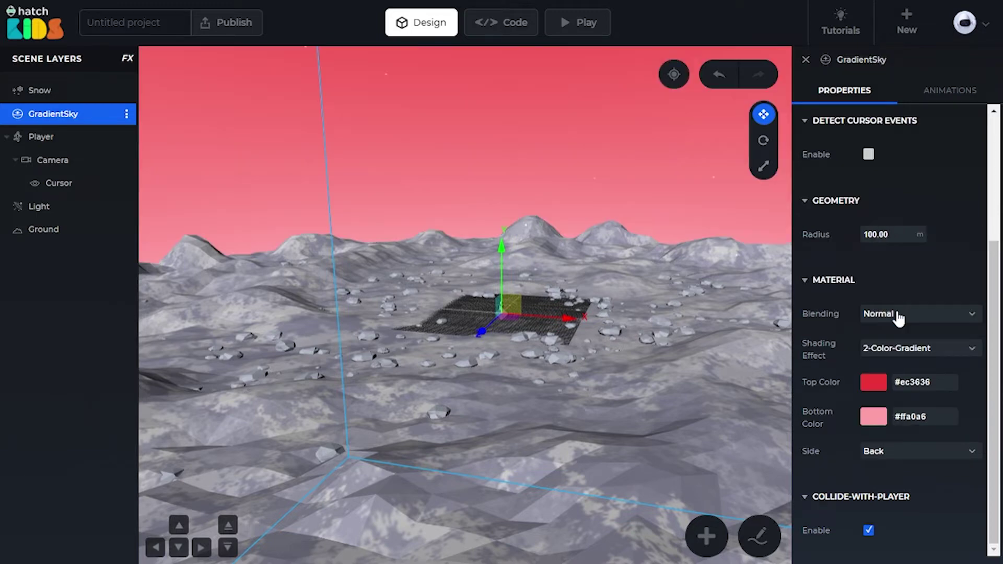
- Set the sky's top color to blue #368eec and its bottom color to gray #bcbcbc
left_click(874, 382)
left_click_drag(891, 488, 898, 493)
left_click(821, 387)
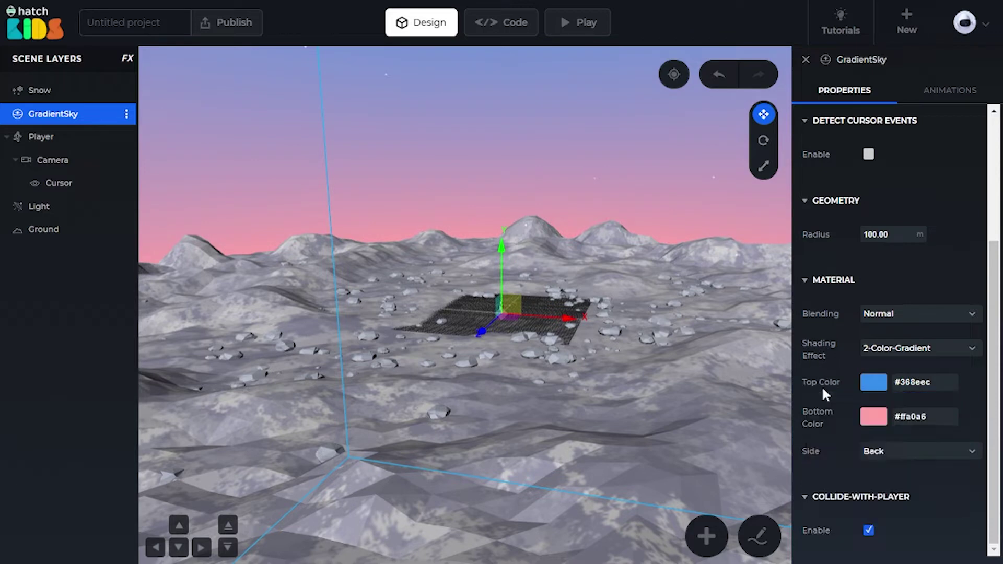
left_click(871, 417)
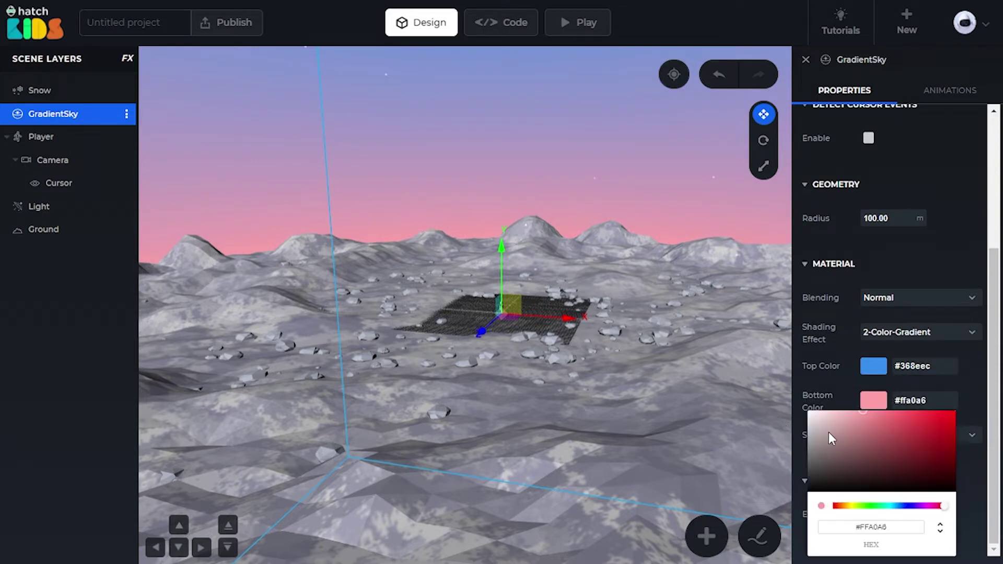
left_click_drag(828, 431, 805, 431)
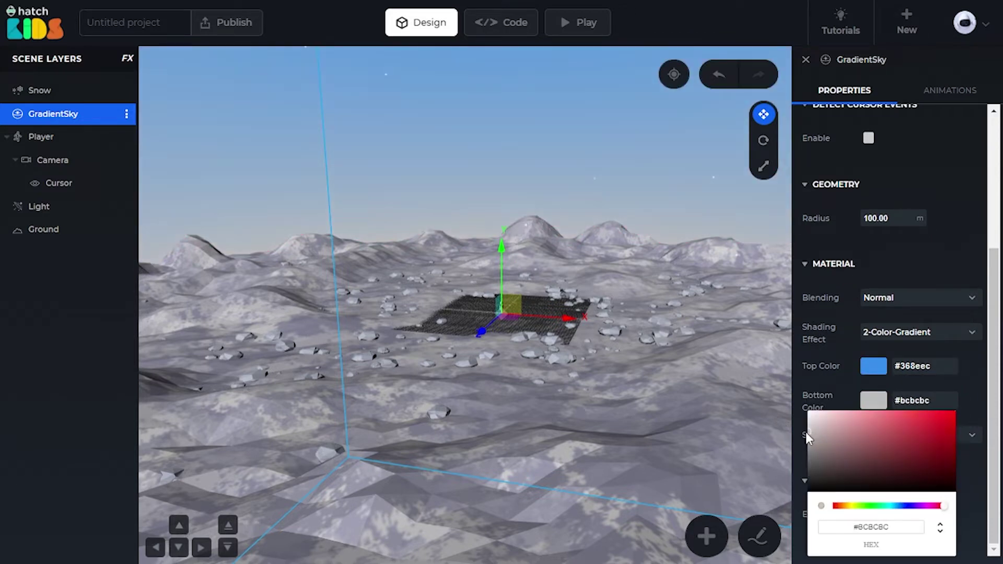
scroll(426, 309, "up", 3)
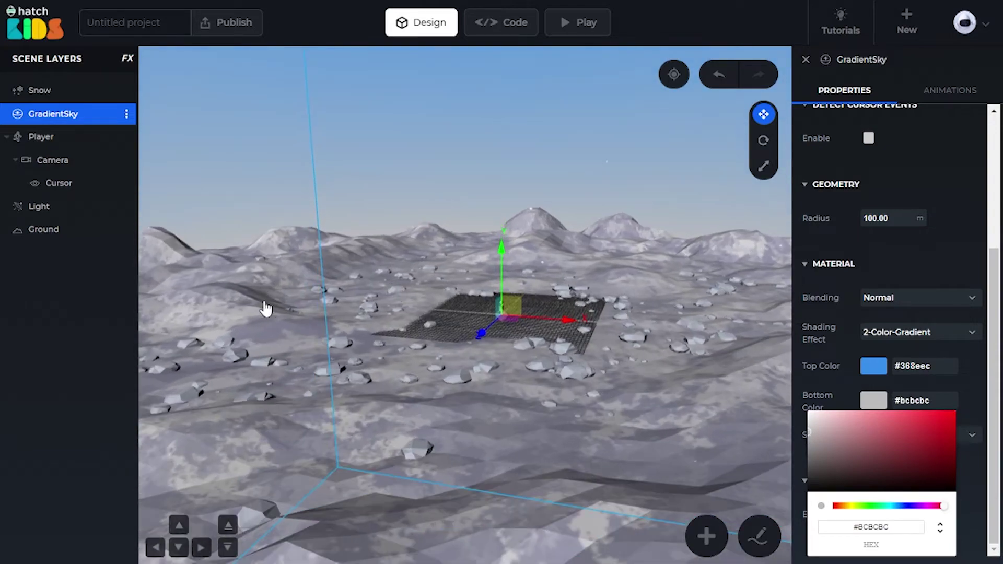
left_click_drag(266, 309, 295, 324)
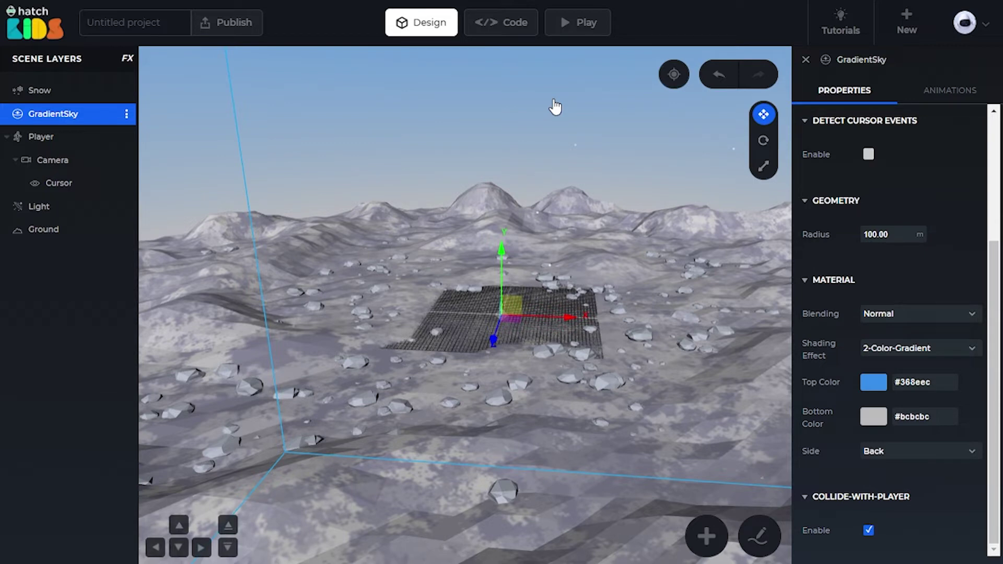
- Preview the scene in play mode and look around at the sky and the falling snow
left_click(585, 23)
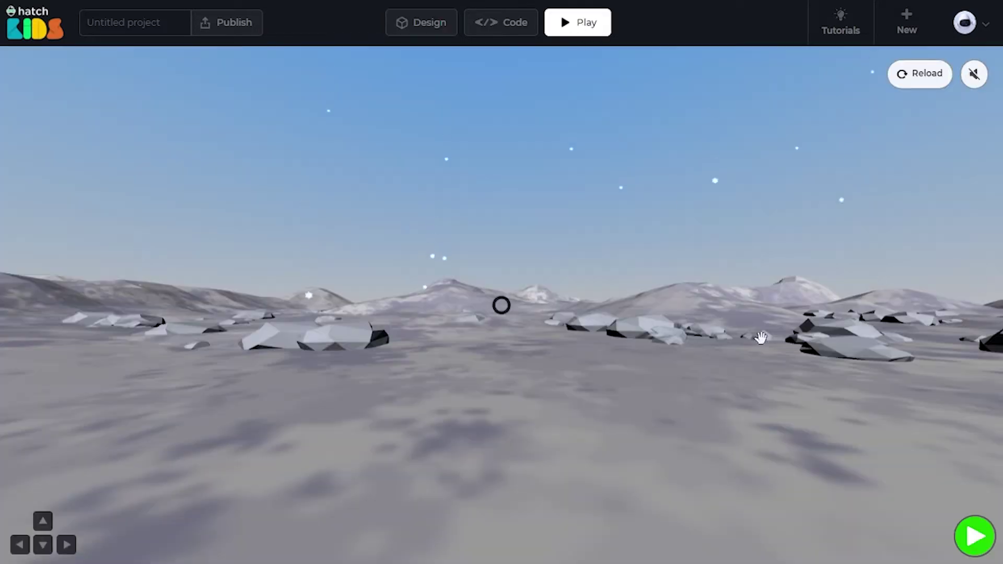
left_click_drag(761, 338, 322, 232)
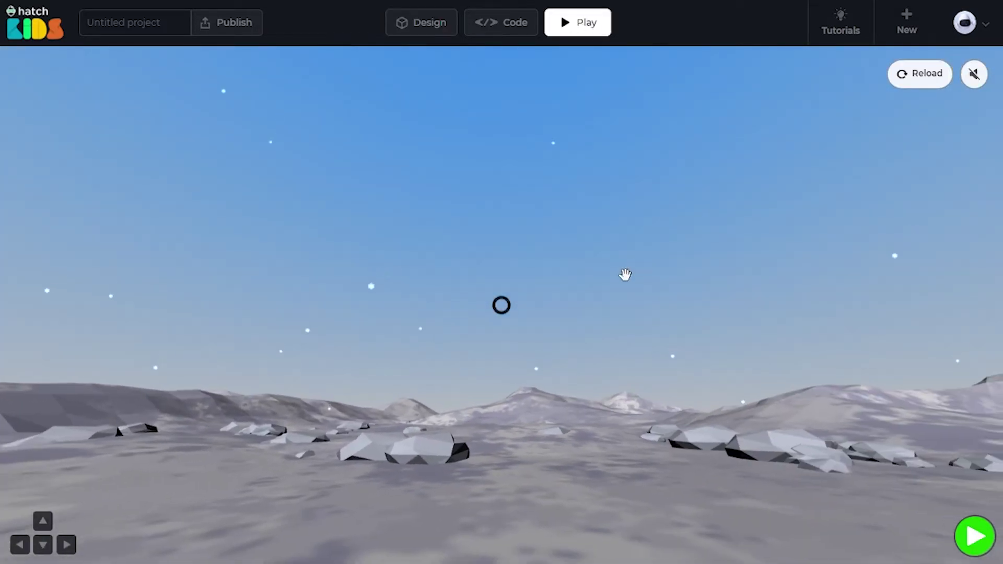
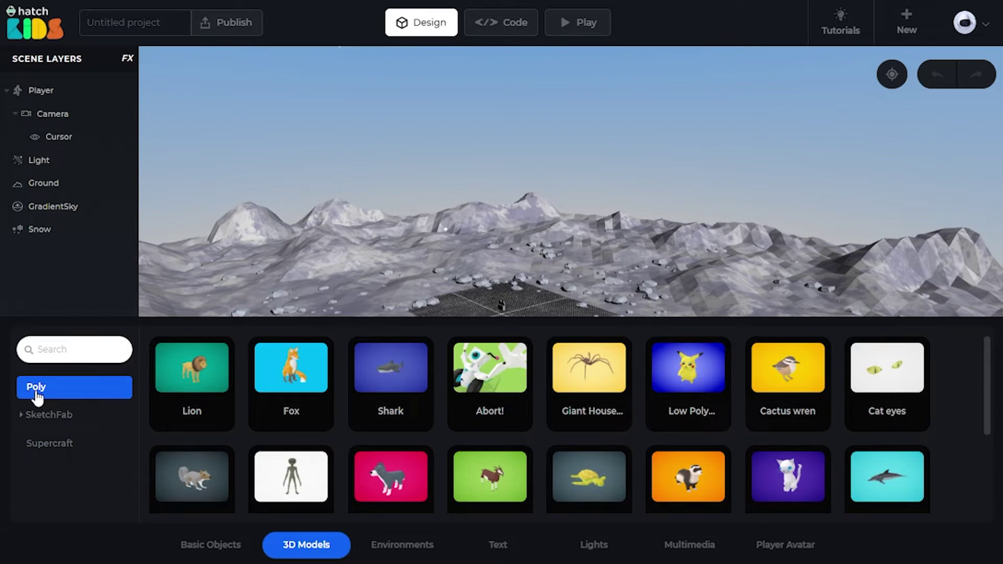
- Search the SketchFab models for "christmas" and add the 4 MB Christmas low-poly village model to the scene
left_click(48, 416)
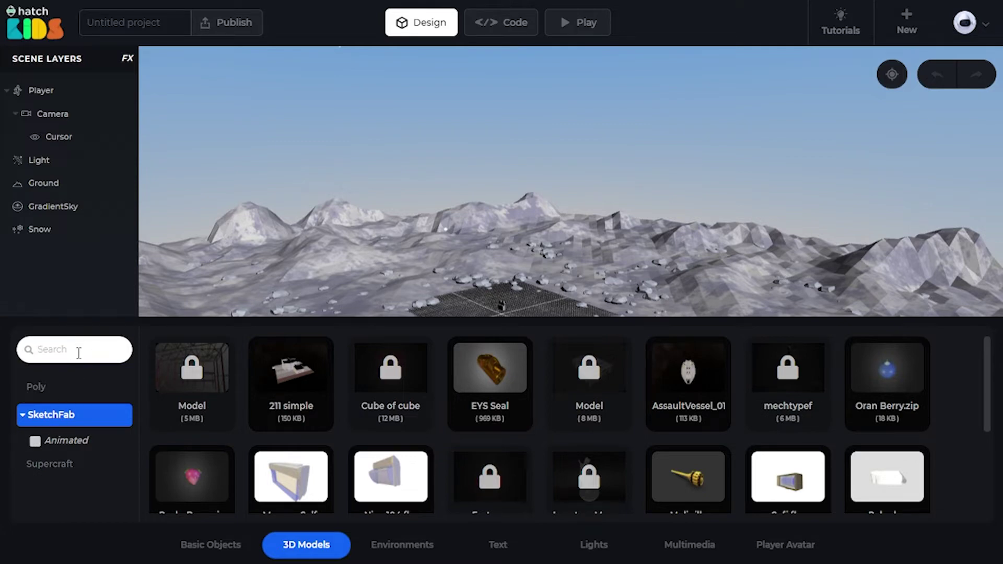
type("t")
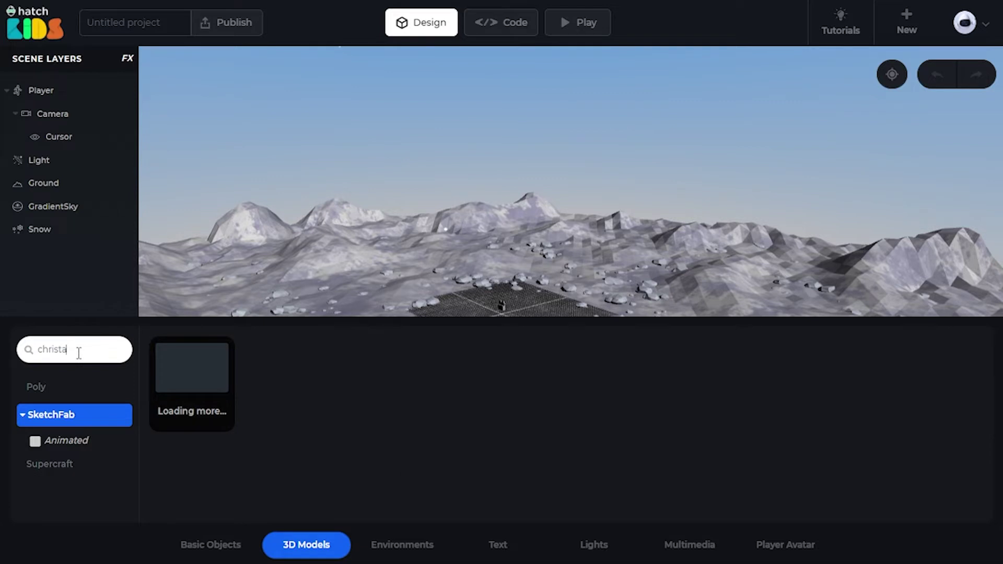
type("mas")
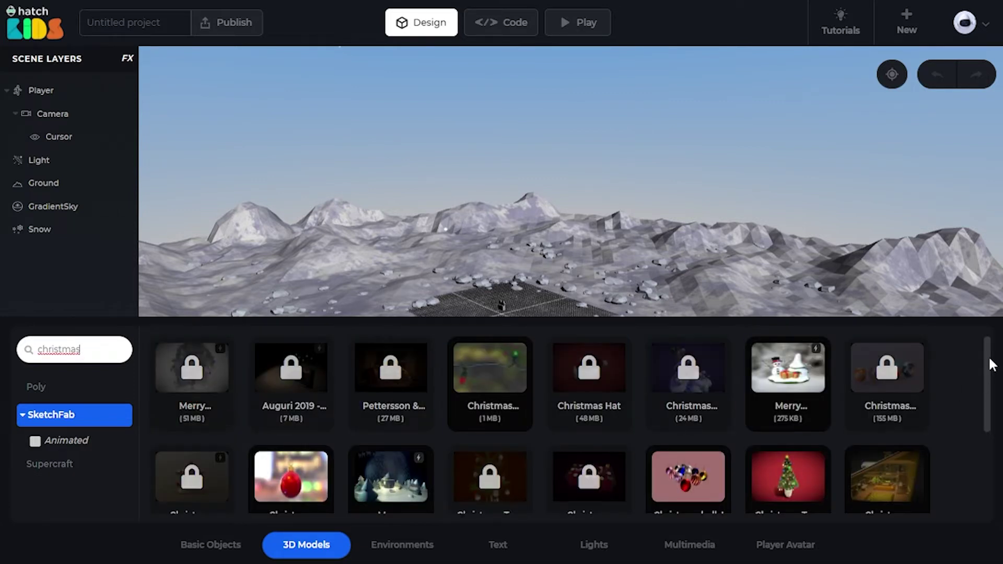
scroll(992, 364, "down", 1)
scroll(995, 384, "down", 2)
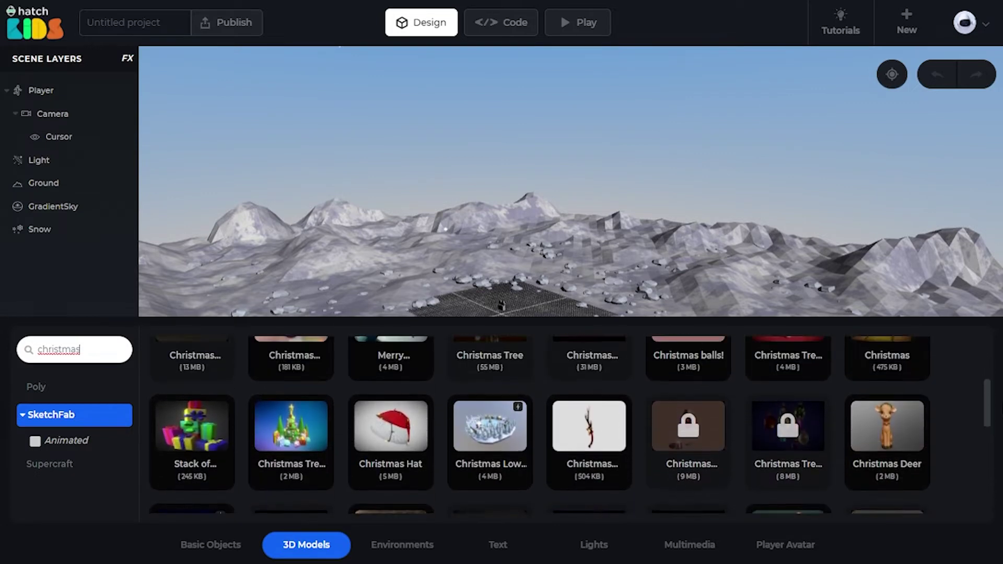
mouse_move(1000, 416)
left_mouse_down()
mouse_move(996, 399)
mouse_move(995, 419)
left_mouse_up()
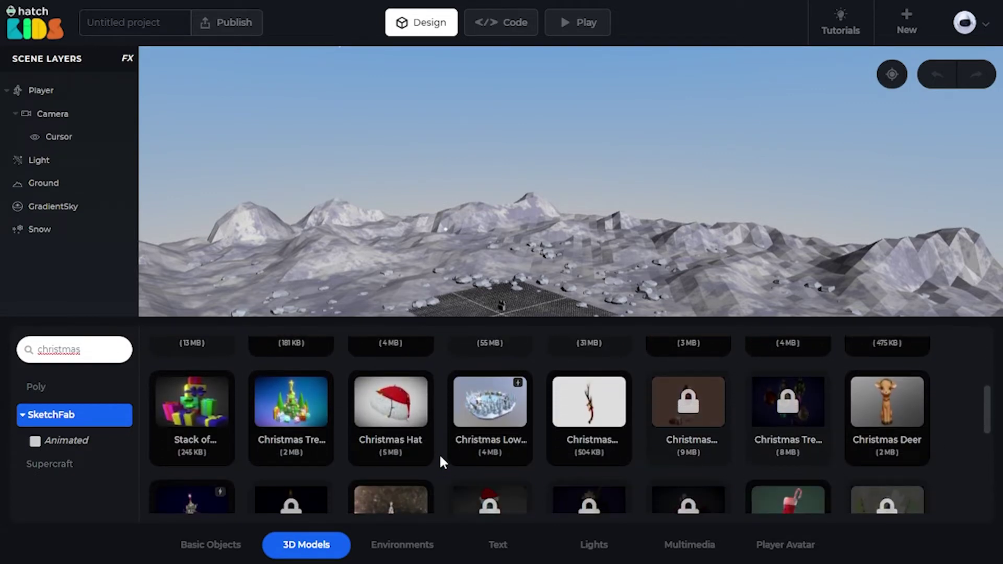
mouse_move(463, 418)
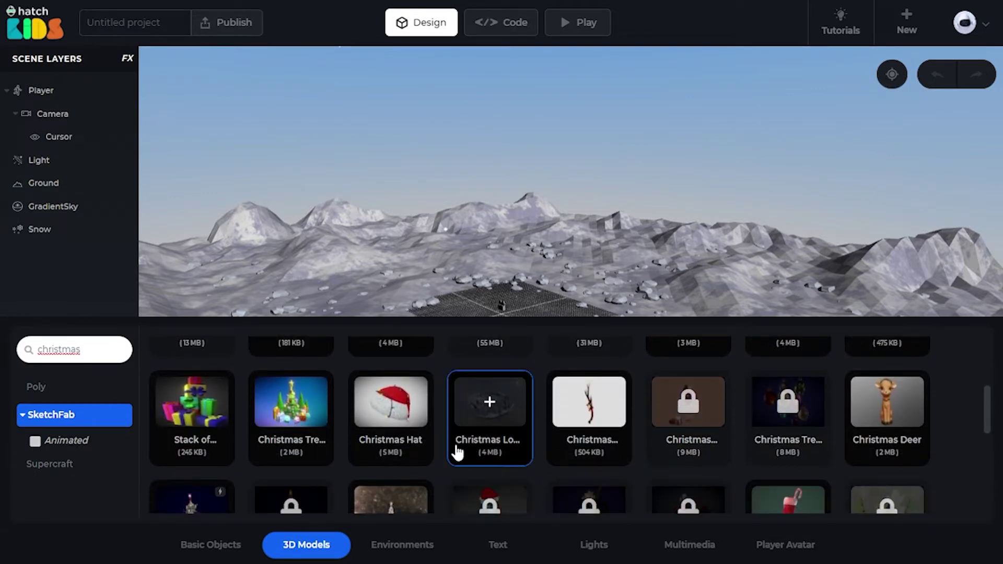
left_click(490, 406)
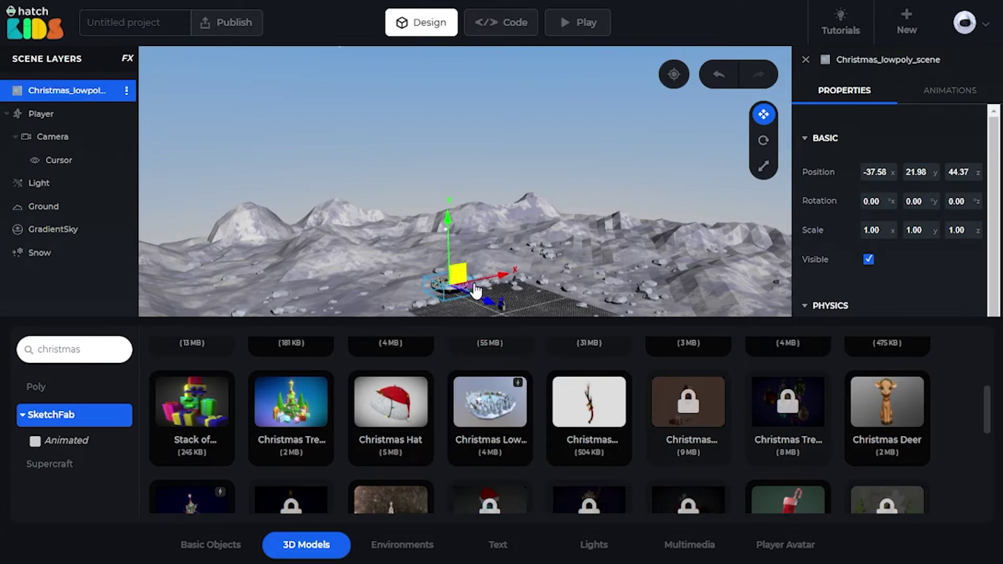
left_click(60, 96)
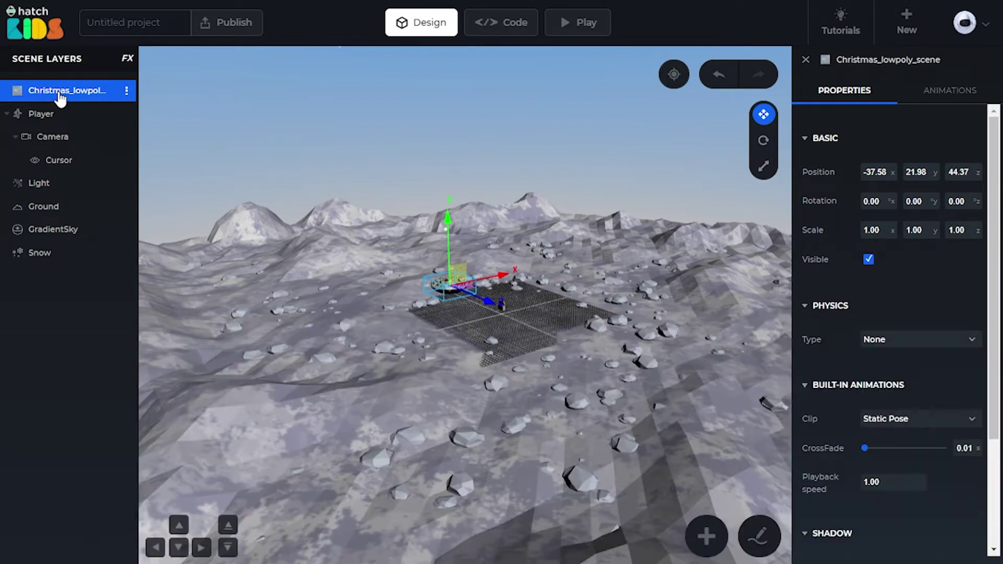
- Set the Christmas low-poly scene's position to 0 on the X, Y and Z axes
scroll(458, 313, "up", 3)
scroll(551, 309, "down", 1)
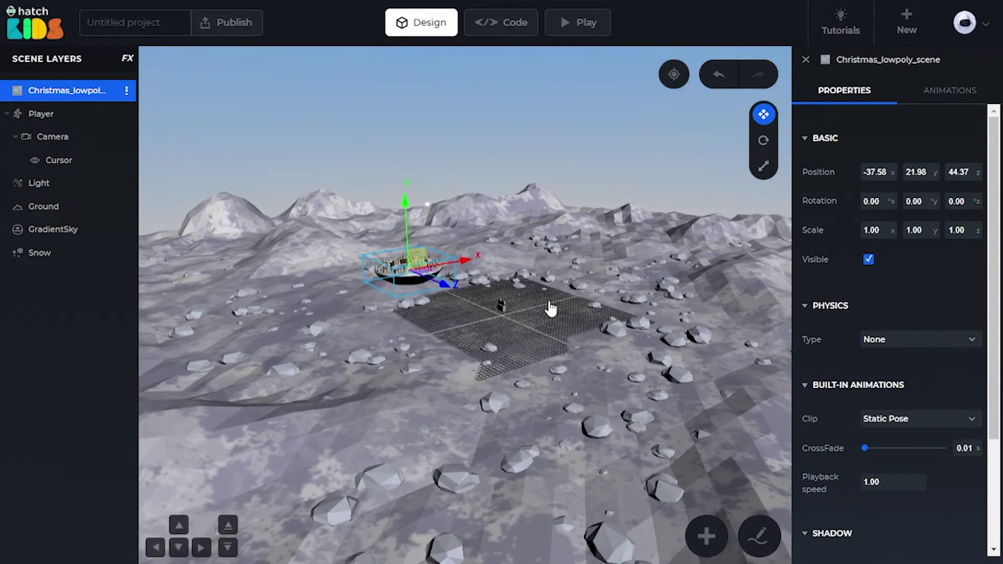
mouse_move(576, 352)
left_mouse_down()
mouse_move(542, 365)
mouse_move(578, 349)
left_mouse_up()
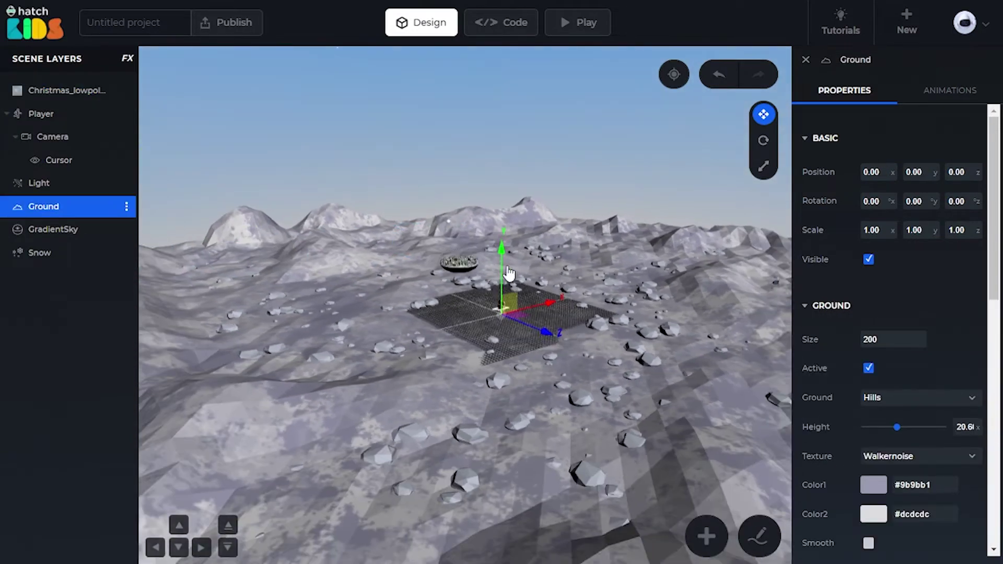
left_click(462, 272)
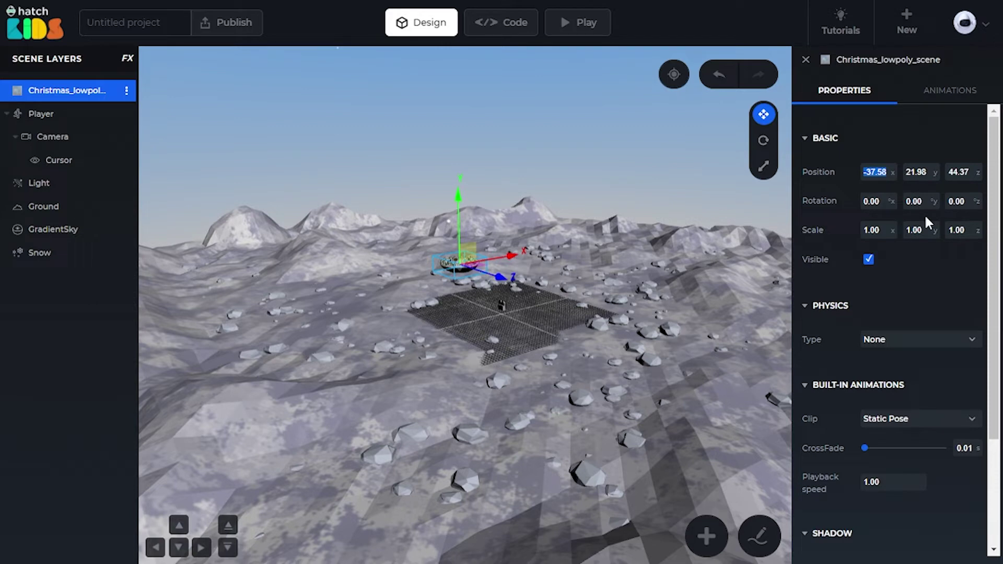
type("0")
key("Tab")
type("0")
key("Tab")
type("0")
key("Return")
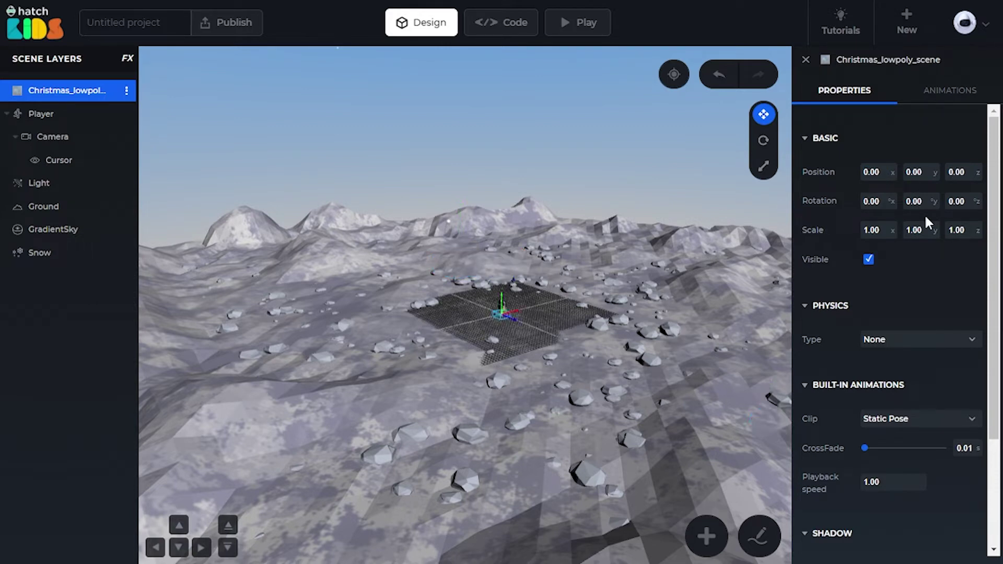
- Set the Christmas low-poly scene's scale to 10 on the X, Y and Z axes
scroll(499, 332, "up", 5)
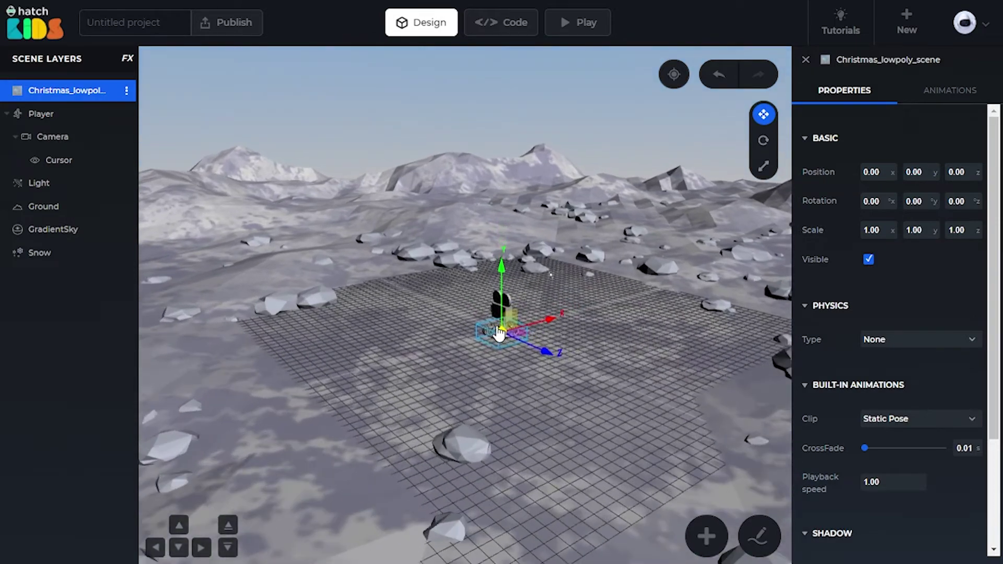
left_click_drag(389, 348, 374, 389)
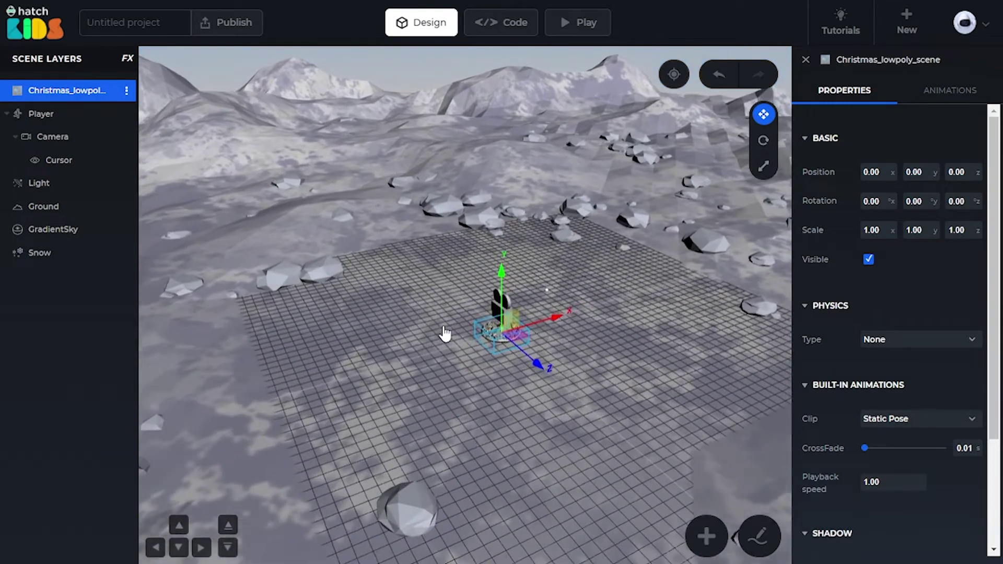
scroll(444, 337, "up", 5)
scroll(442, 338, "up", 1)
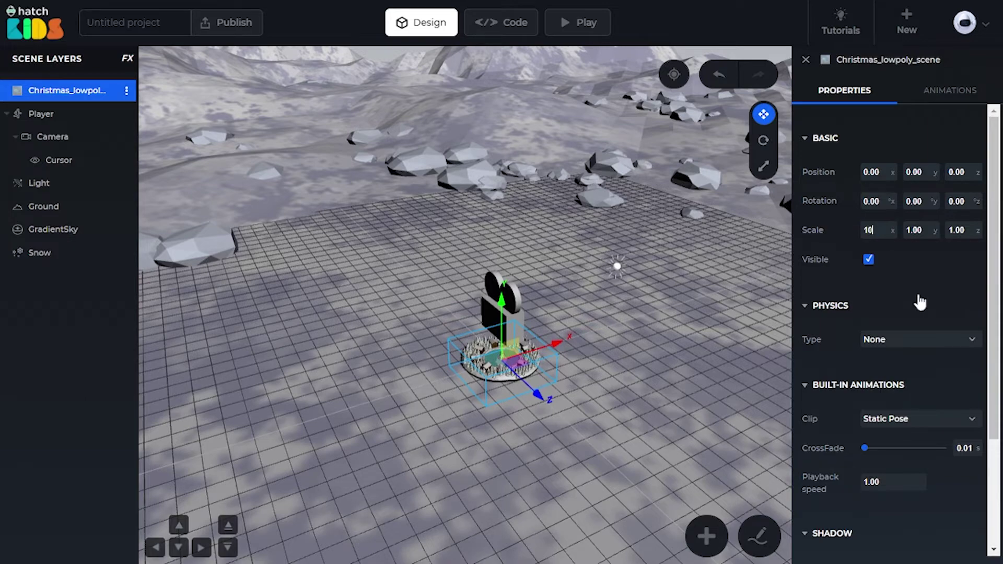
key("Tab")
key("Tab")
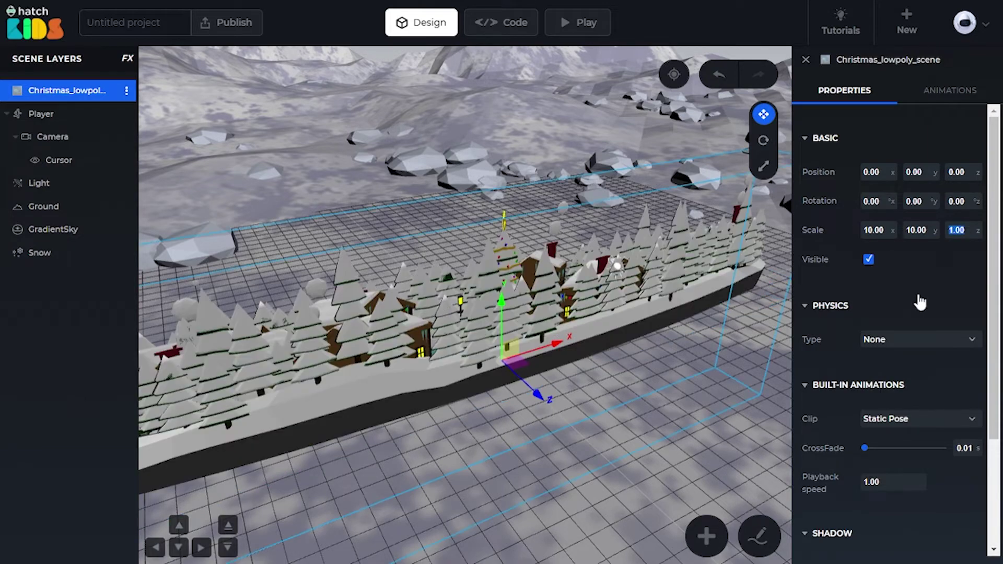
key("Return")
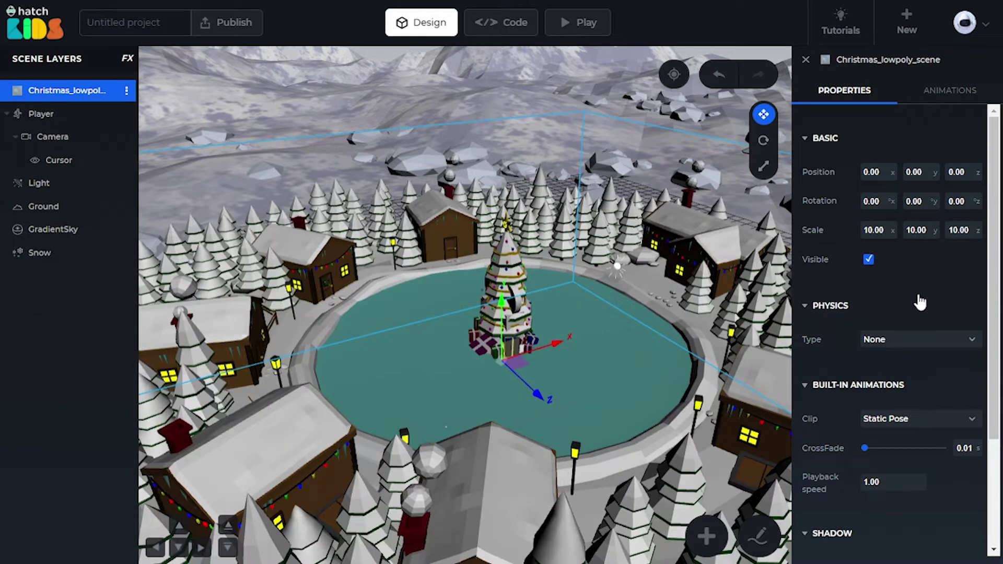
- Enlarge the Christmas low-poly scene to a scale of 50 on the X, Y and Z axes
scroll(466, 270, "down", 10)
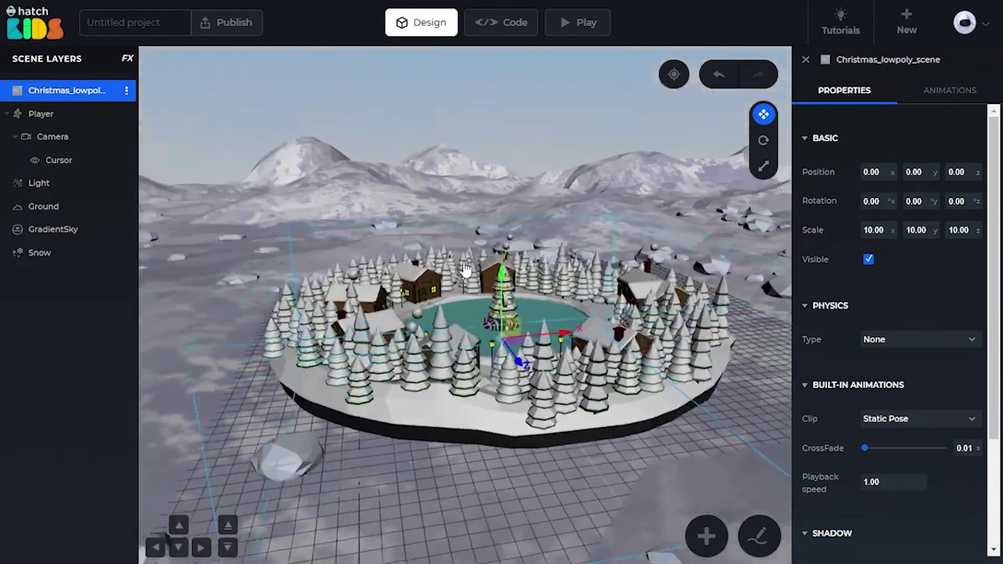
left_click_drag(465, 268, 505, 291)
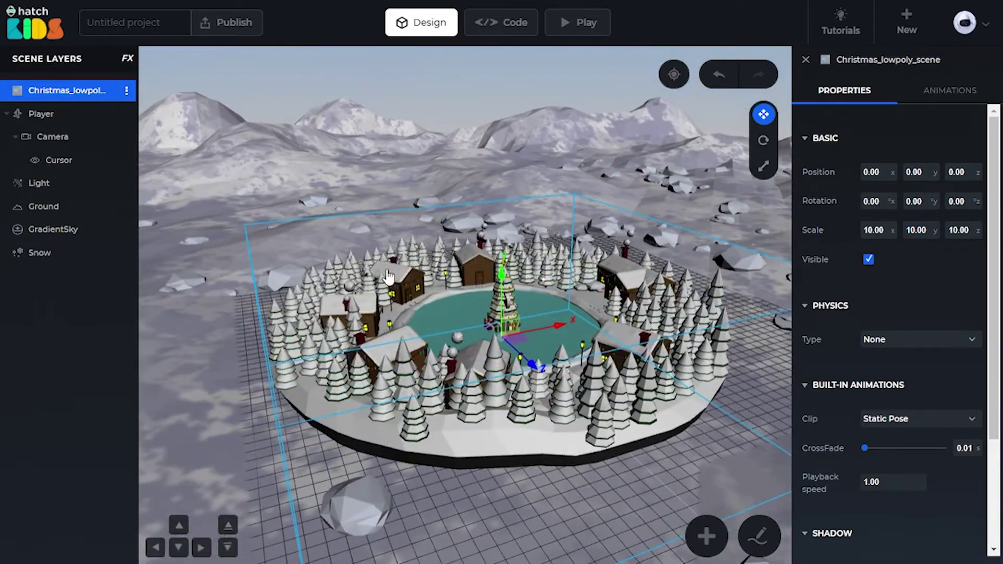
scroll(388, 275, "down", 3)
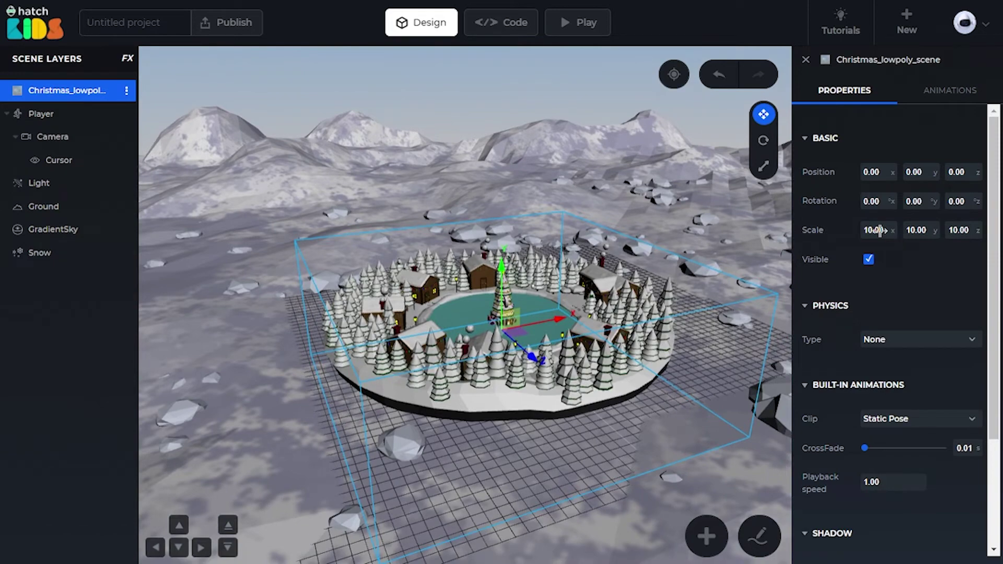
type("50")
key("Tab")
type("50")
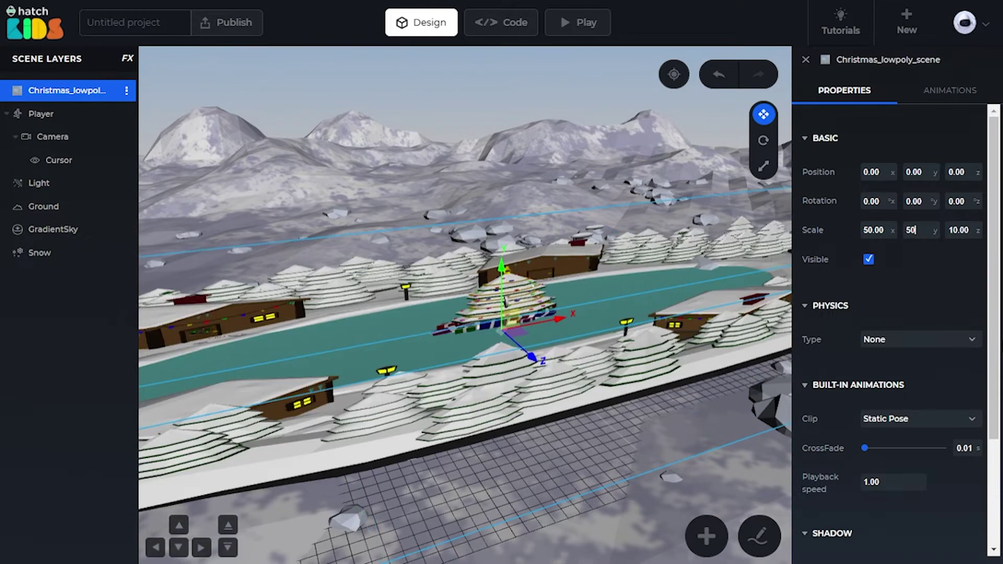
key("Tab")
type("50")
key("Tab")
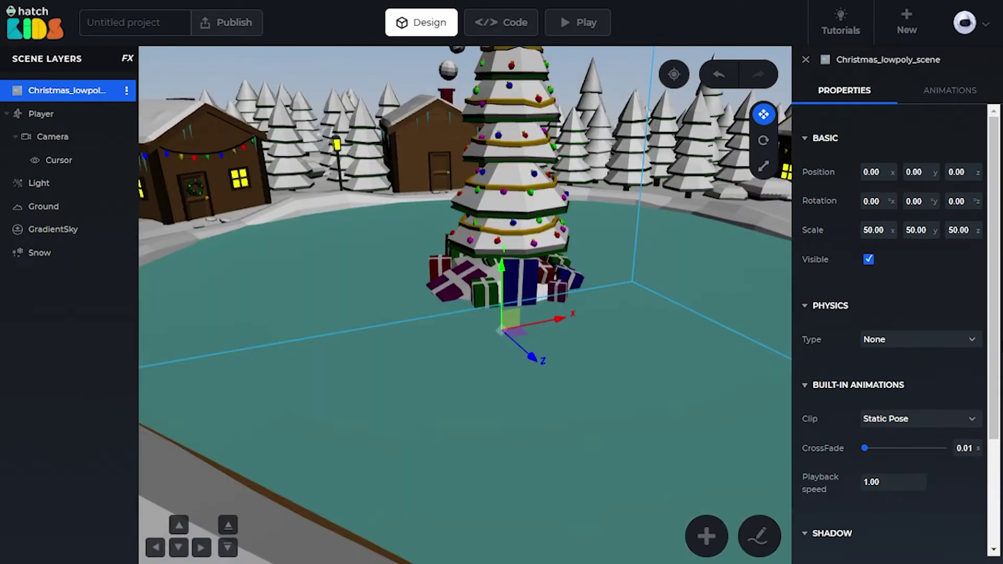
- Lower the Christmas low-poly scene to about -3.69 on the Y axis, sinking its frozen pond beneath the snowy ground
scroll(625, 340, "down", 8)
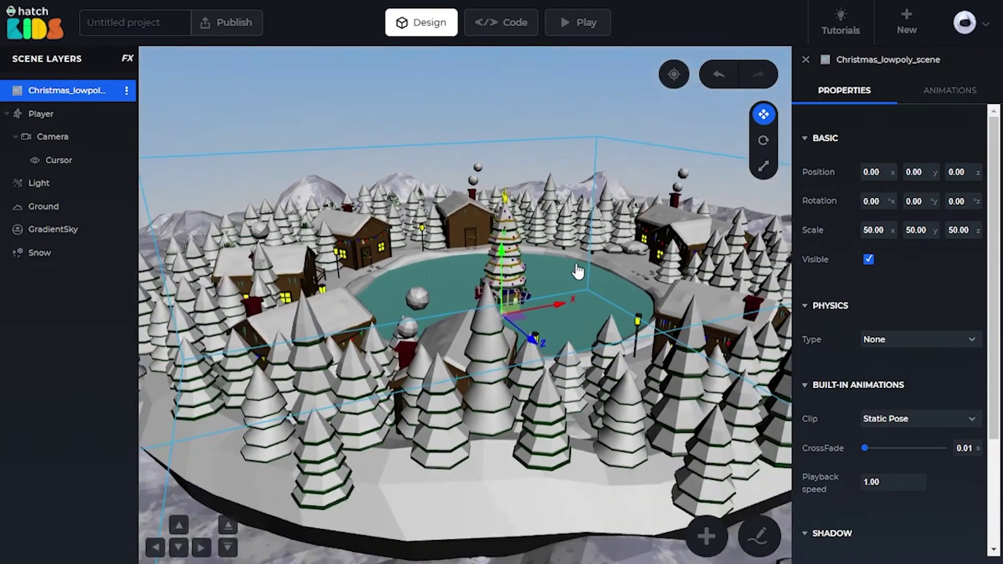
left_click_drag(624, 206, 558, 219)
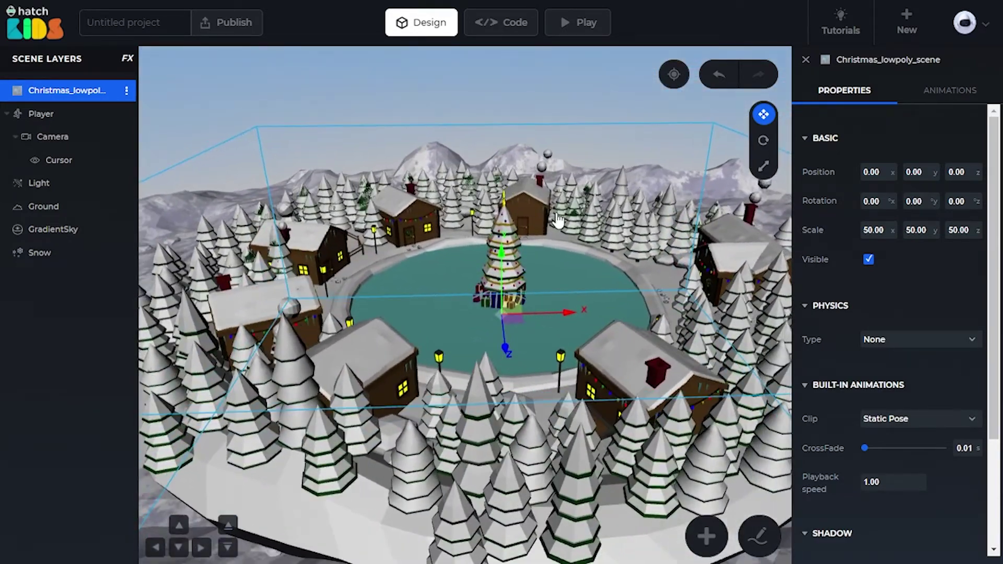
left_click_drag(499, 266, 499, 289)
scroll(499, 288, "up", 6)
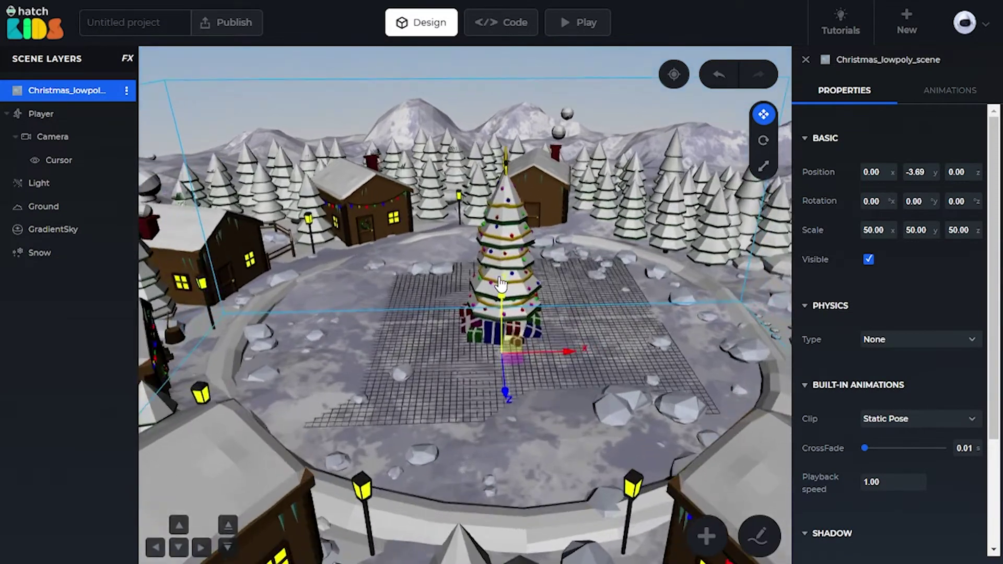
left_click_drag(406, 329, 363, 325)
scroll(586, 265, "down", 5)
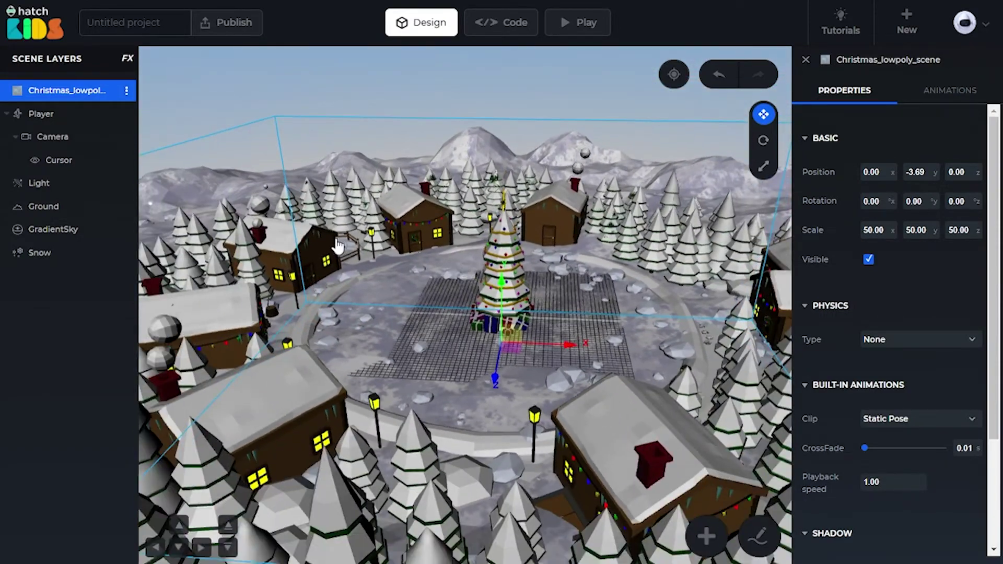
scroll(455, 291, "up", 2)
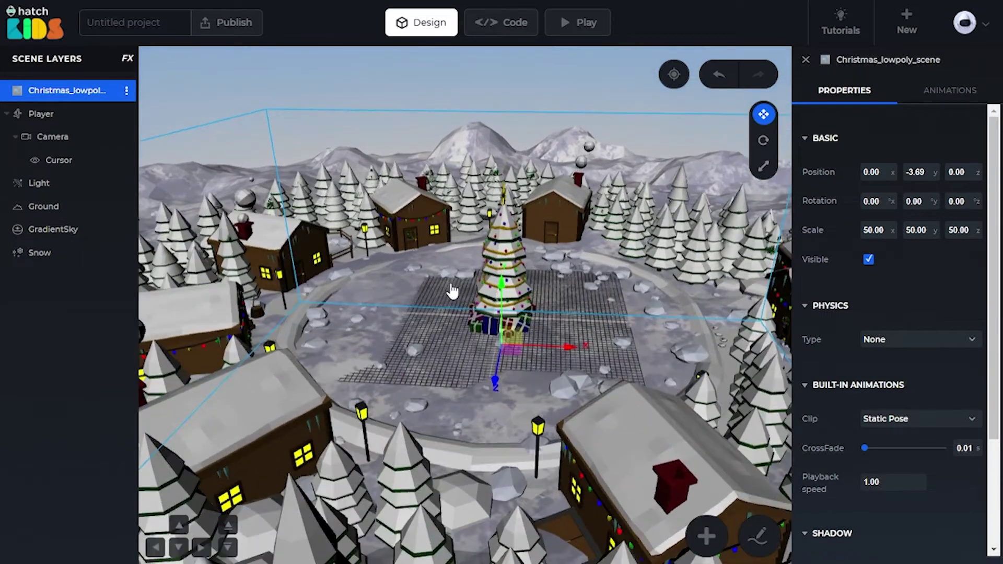
left_click_drag(424, 319, 423, 293)
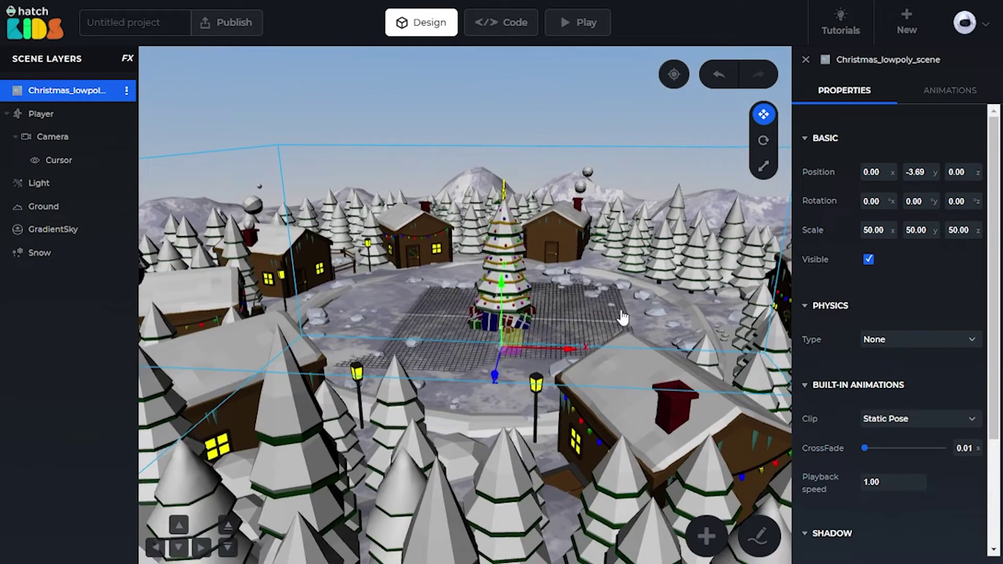
- Search the Poly models for "snowman" and add the Snowman with the bright blue thumbnail to the scene
left_click(706, 538)
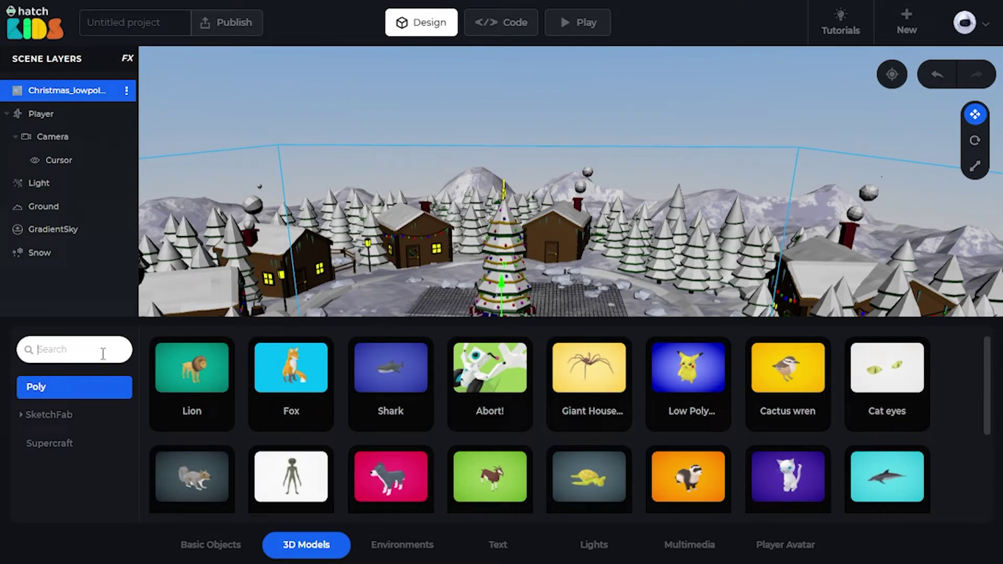
key("Return")
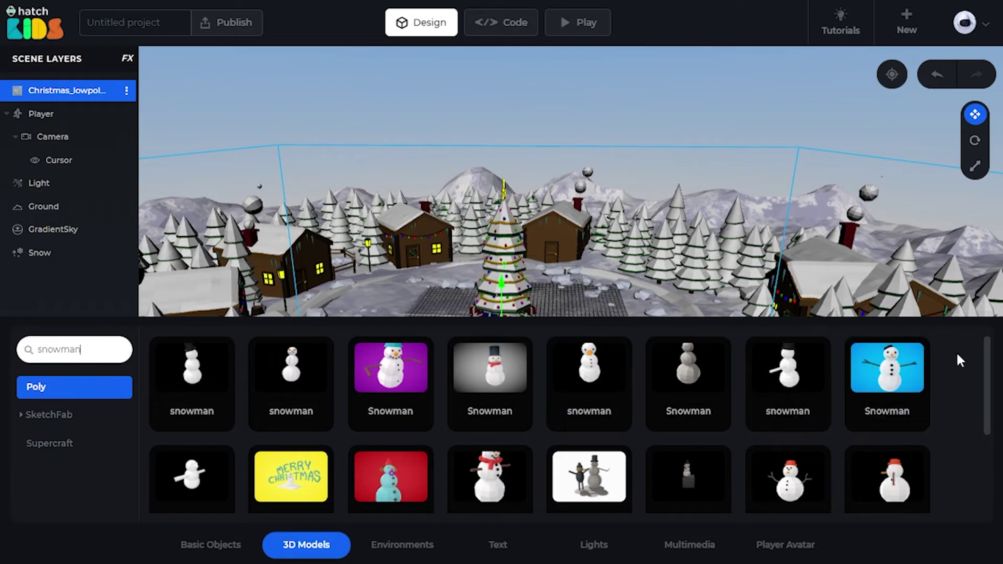
mouse_move(985, 349)
left_mouse_down()
mouse_move(983, 416)
mouse_move(983, 362)
left_mouse_up()
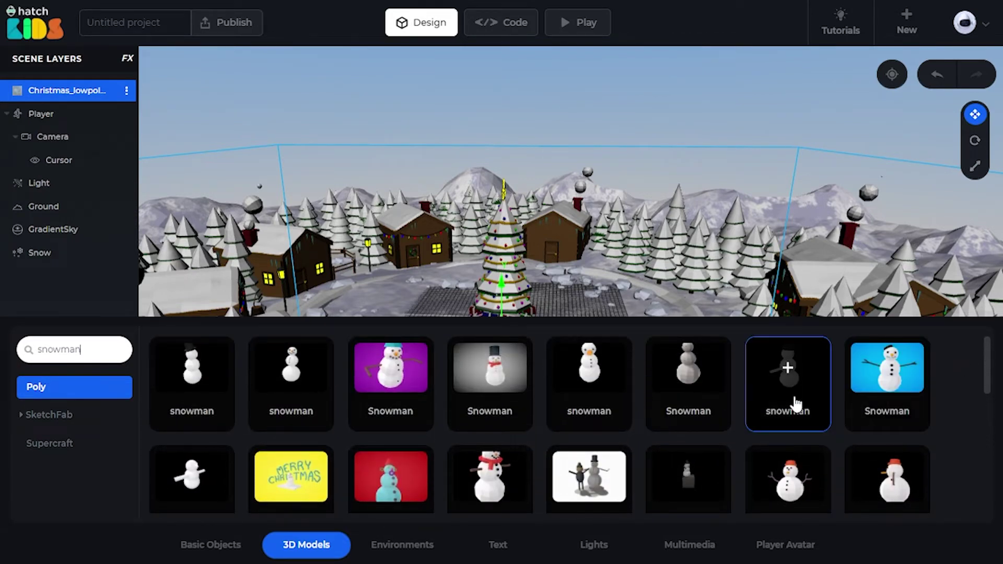
left_click(886, 375)
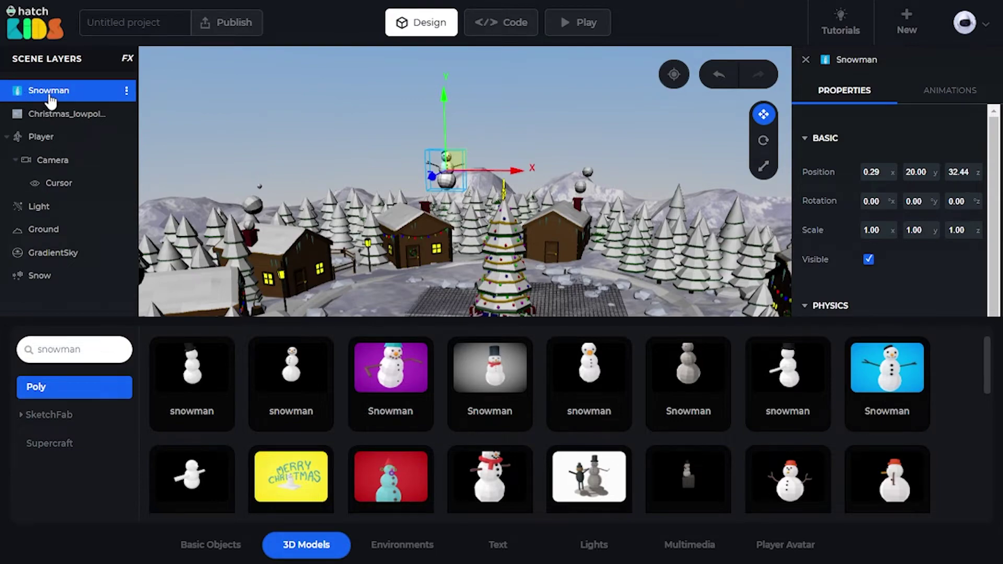
left_click(49, 97)
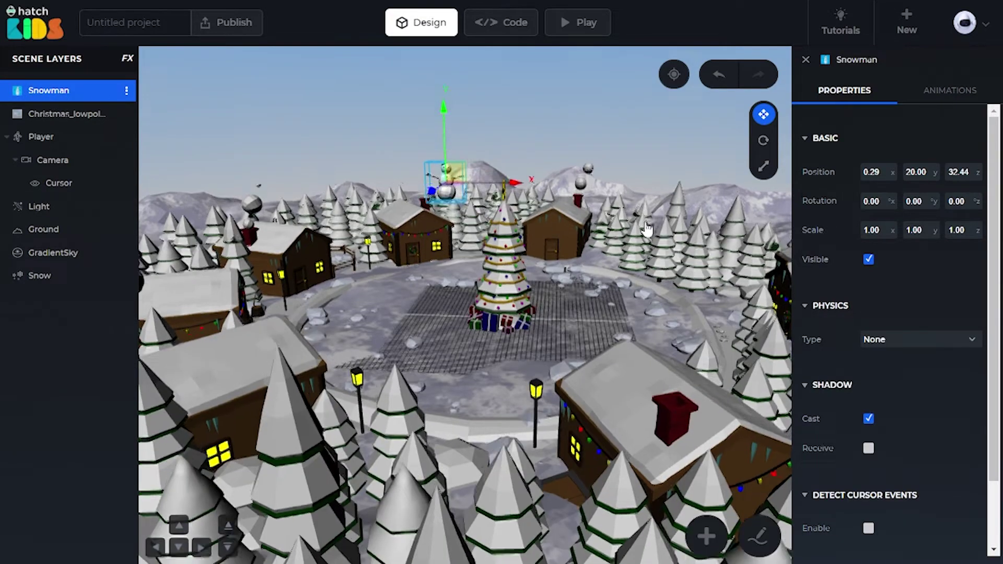
- Move the snowman down beside the Christmas tree, to about 5.05, 3.68, 10.01 on the X, Y and Z axes
left_click_drag(646, 230, 616, 234)
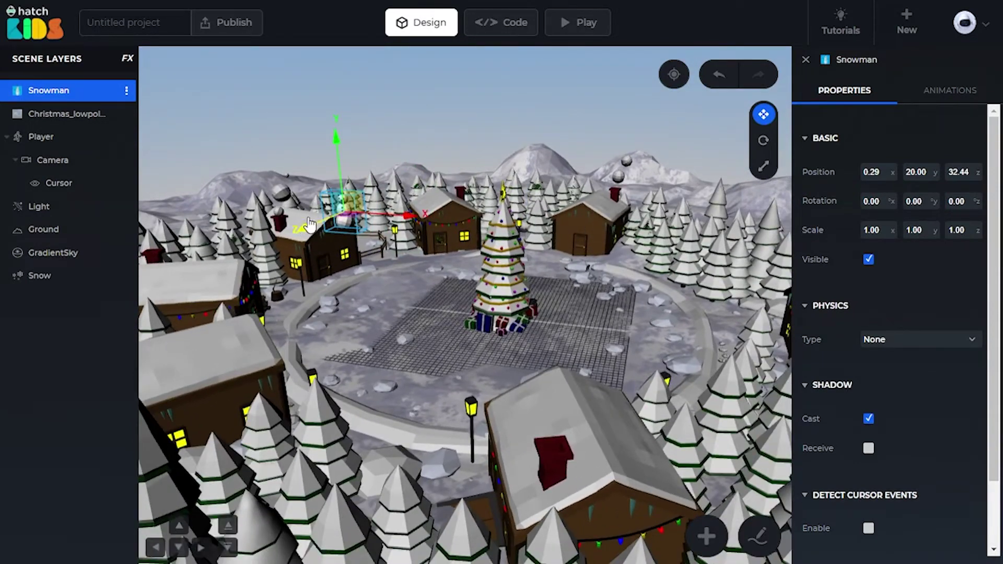
left_click_drag(309, 224, 584, 218)
scroll(400, 305, "up", 4)
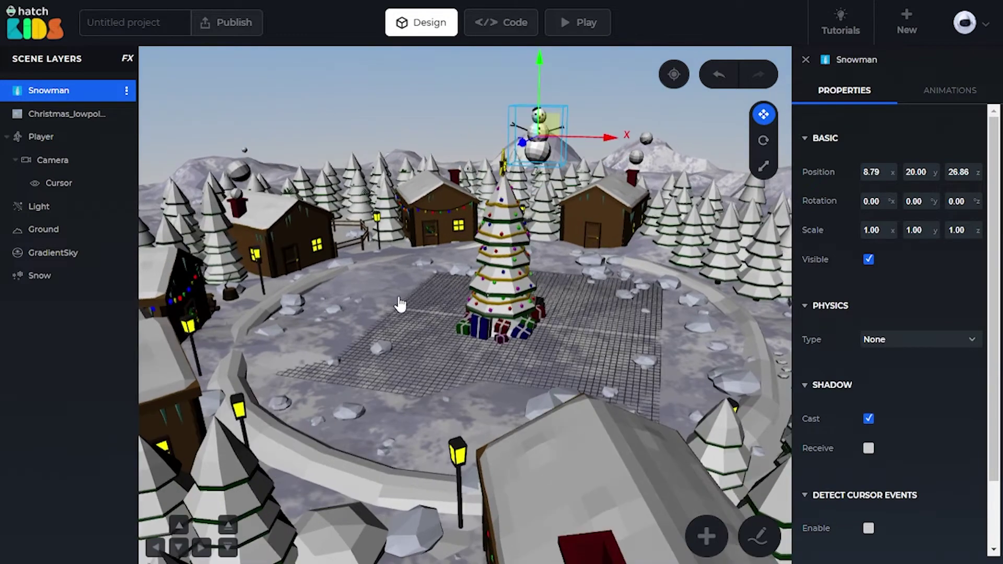
left_click_drag(400, 305, 417, 328)
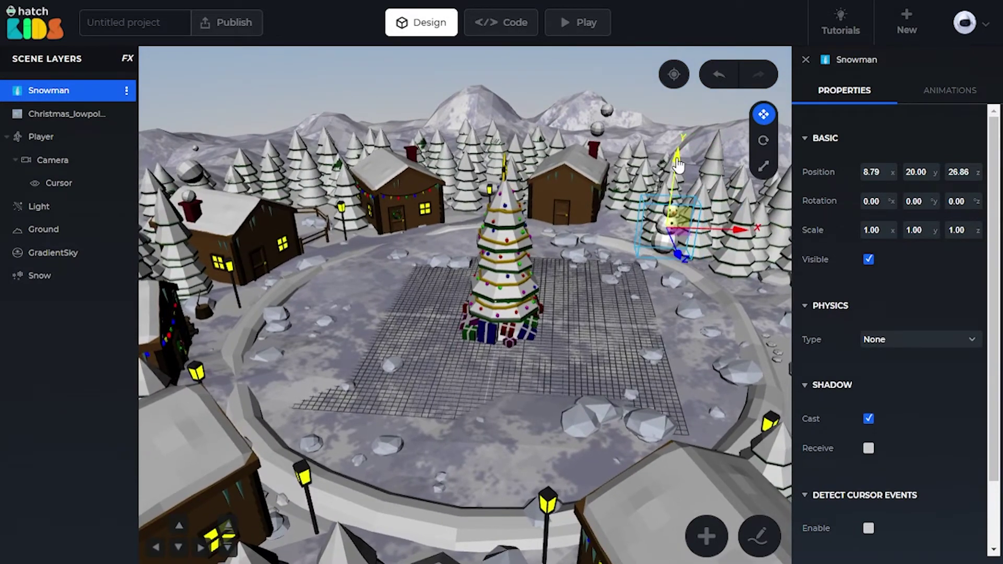
left_click_drag(678, 165, 575, 365)
scroll(575, 361, "up", 5)
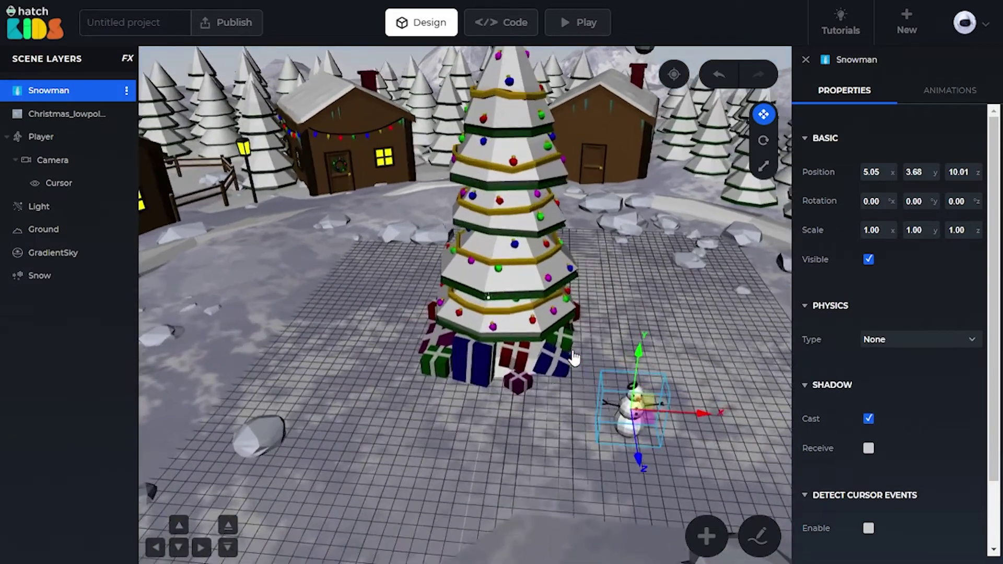
- Lower the snowman onto the snow at about 0.72 on the Y axis and shift it to about 7.64 on the Z axis
left_click_drag(546, 446, 489, 374)
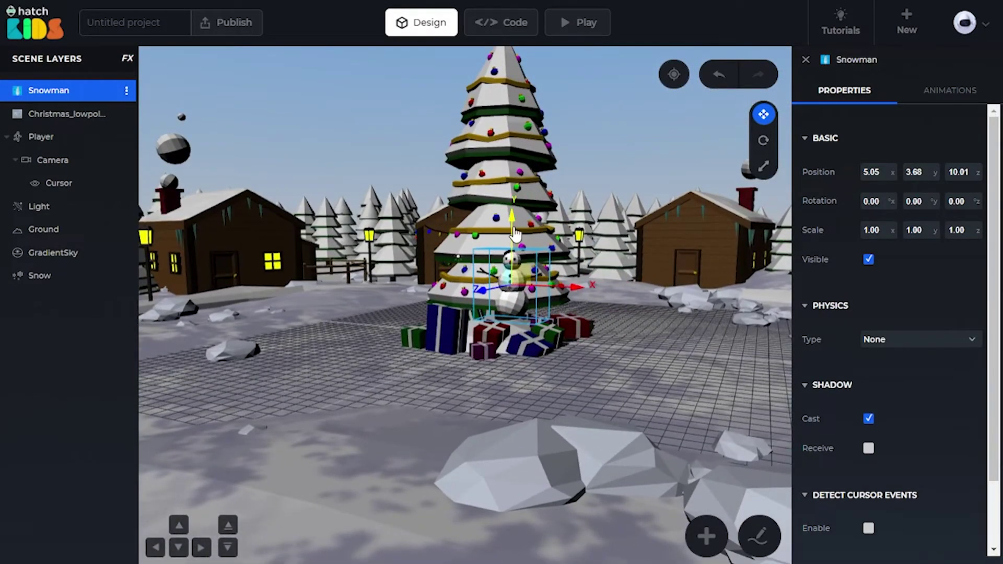
left_click_drag(514, 224, 514, 327)
left_click_drag(484, 405, 517, 386)
left_click_drag(354, 384, 414, 412)
scroll(464, 395, "up", 4)
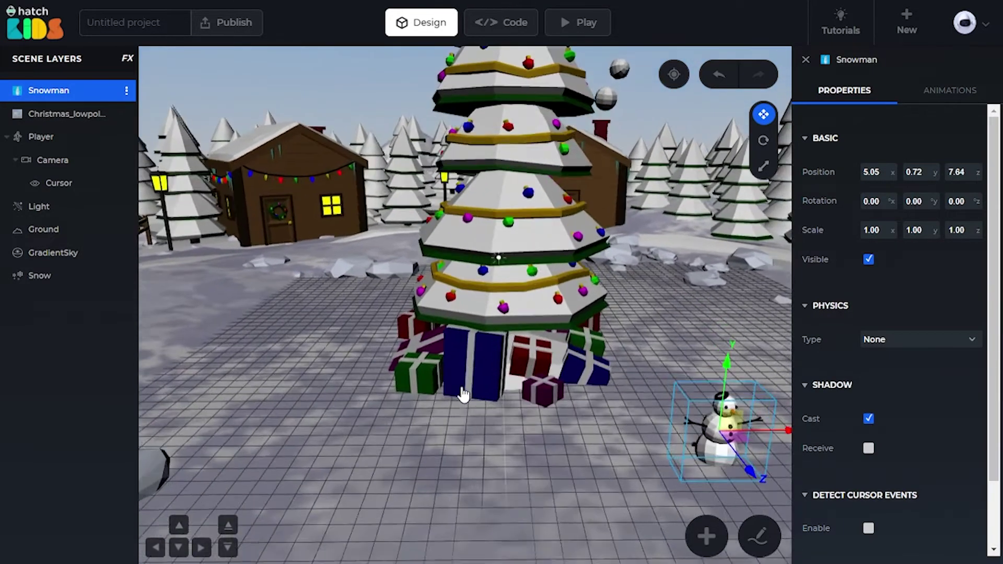
- Adjust the snowman's place beside the gifts to about 7.29 on the Z axis
scroll(473, 396, "down", 4)
left_click_drag(664, 422, 644, 386)
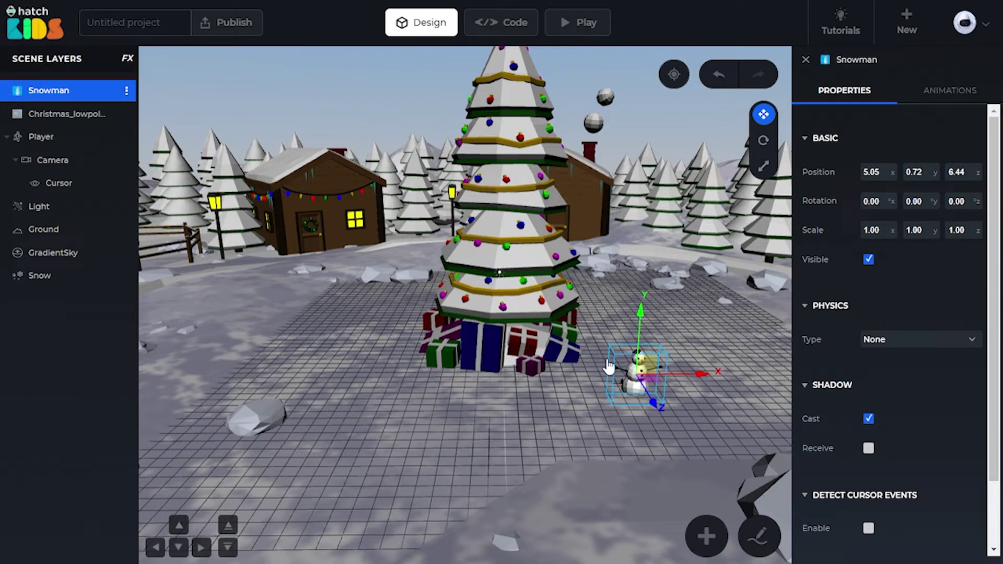
scroll(675, 408, "up", 5)
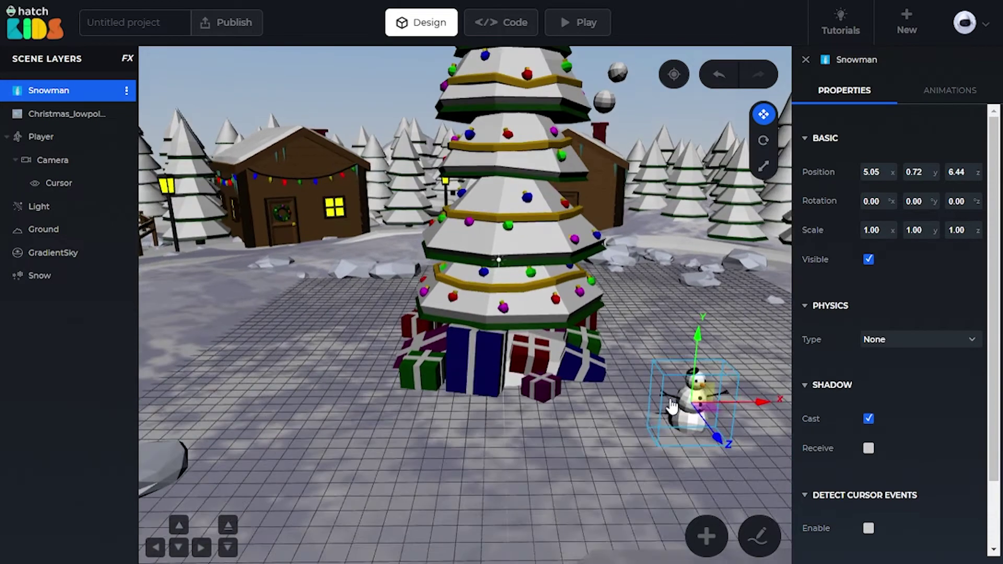
left_click_drag(540, 394, 558, 356)
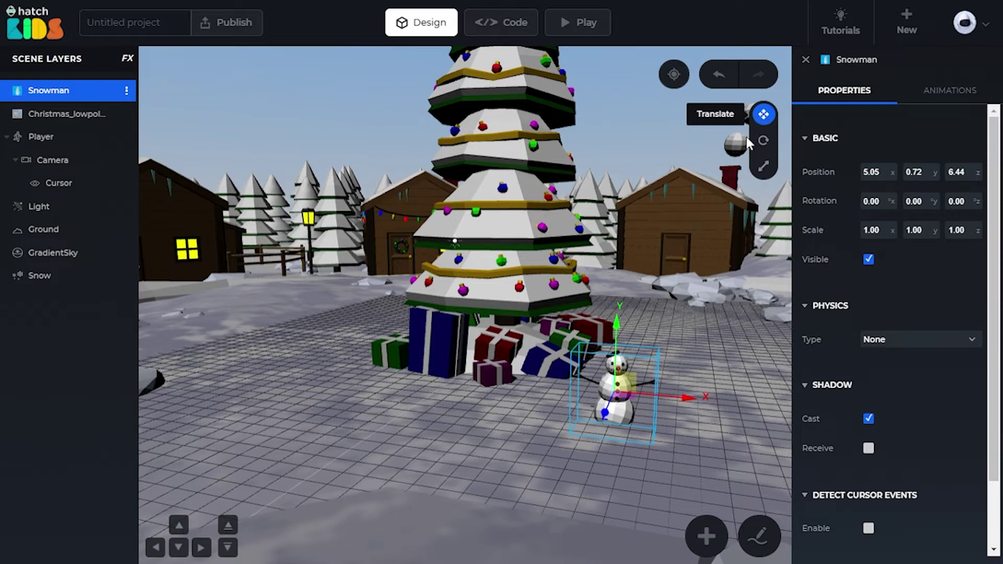
left_click_drag(604, 413, 607, 427)
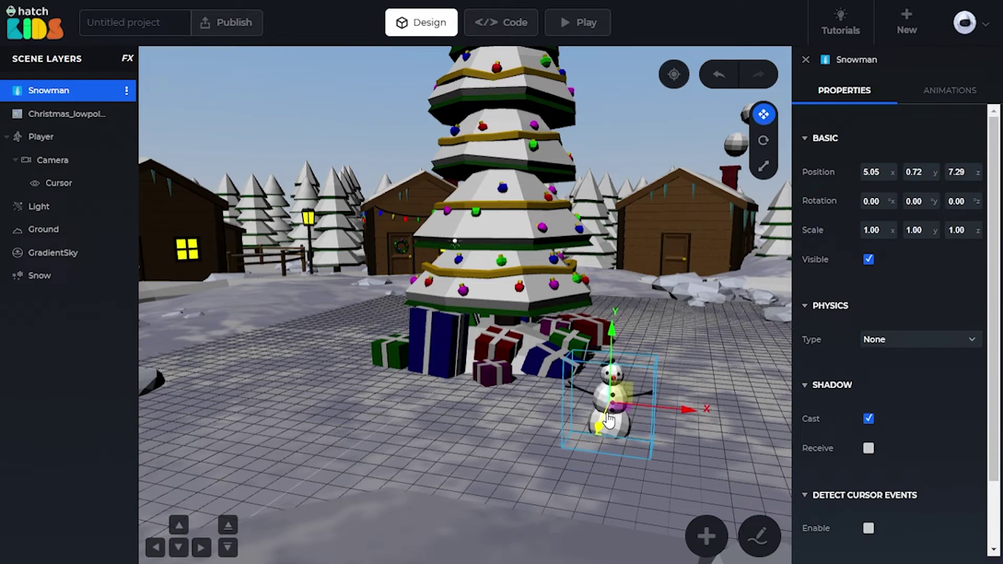
- Rotate the snowman to about -32.52° around the Y axis and enlarge it uniformly to a scale of about 1.05
left_click(762, 142)
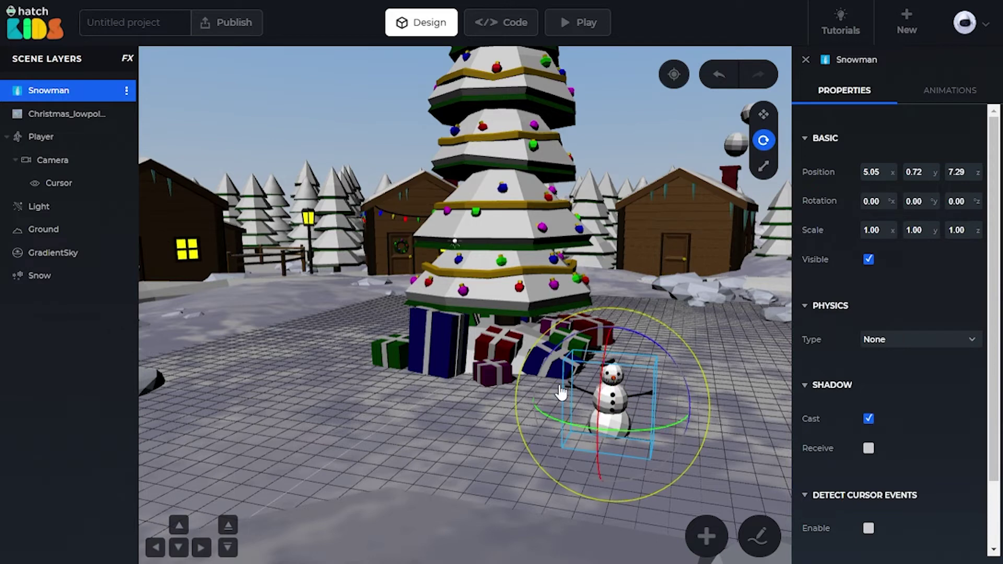
left_click_drag(652, 432, 613, 436)
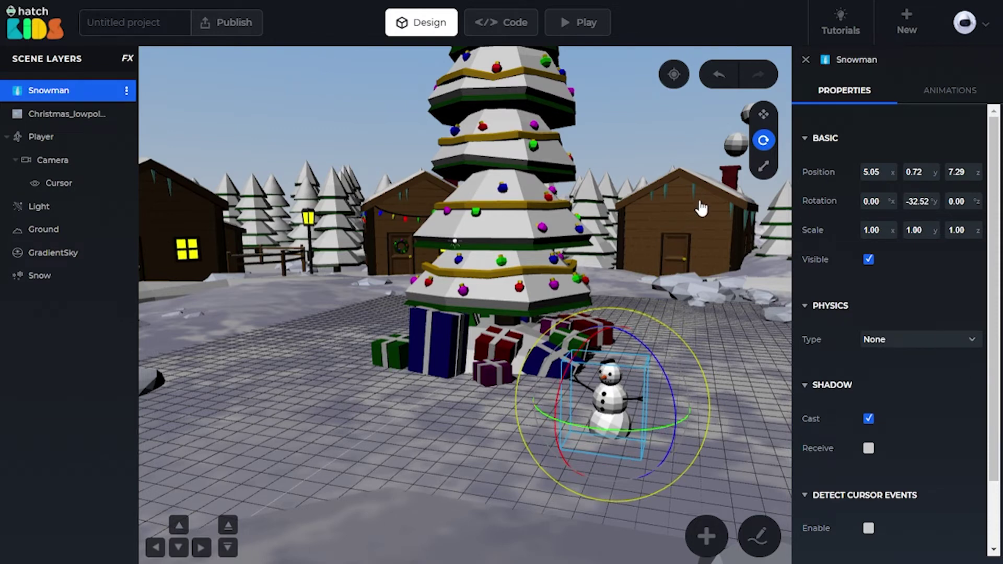
left_click(764, 166)
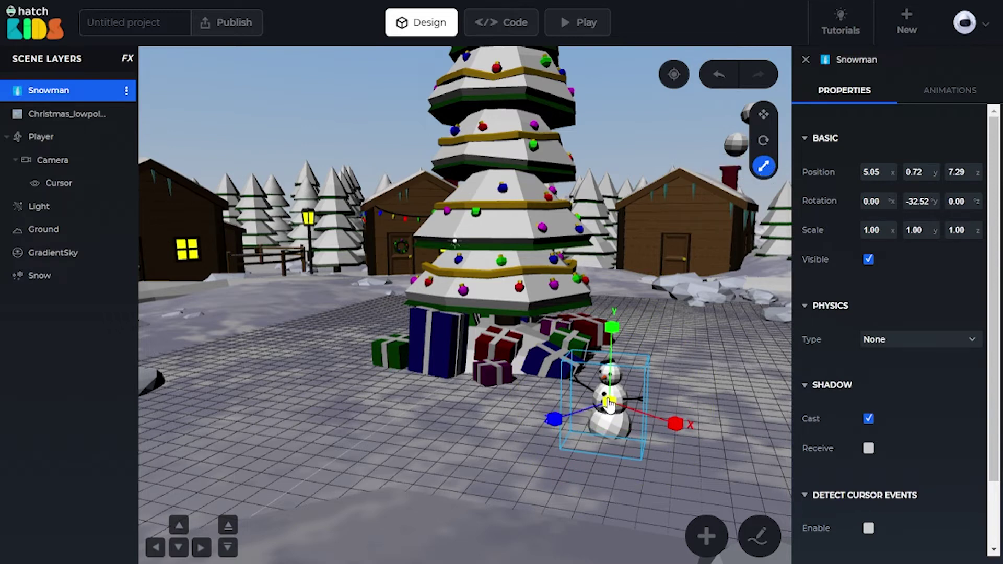
left_click_drag(612, 404, 616, 403)
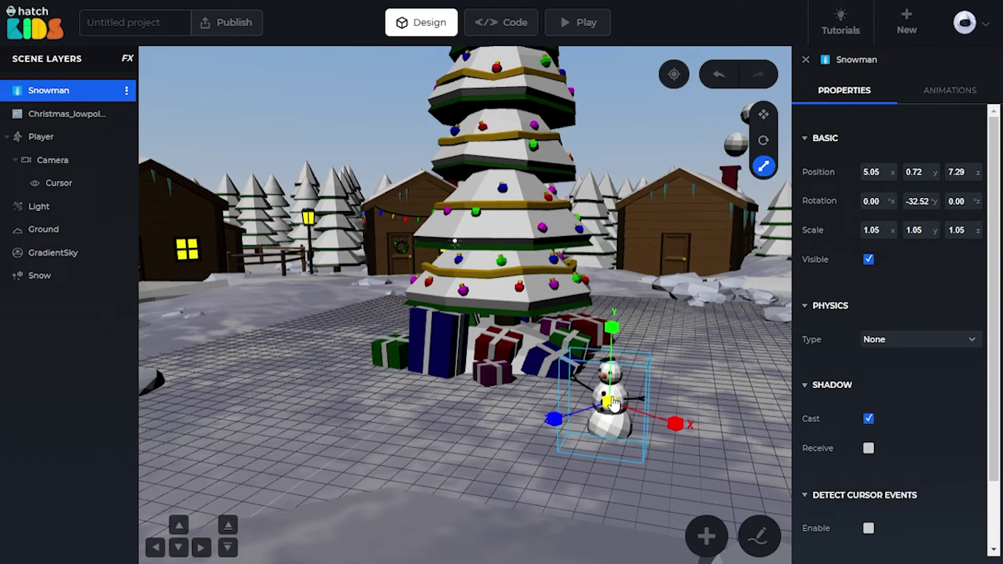
left_click(614, 404)
- Look over the village with the snowman in place, preview the scene in play mode and return to designing
scroll(511, 400, "up", 5)
scroll(510, 400, "down", 4)
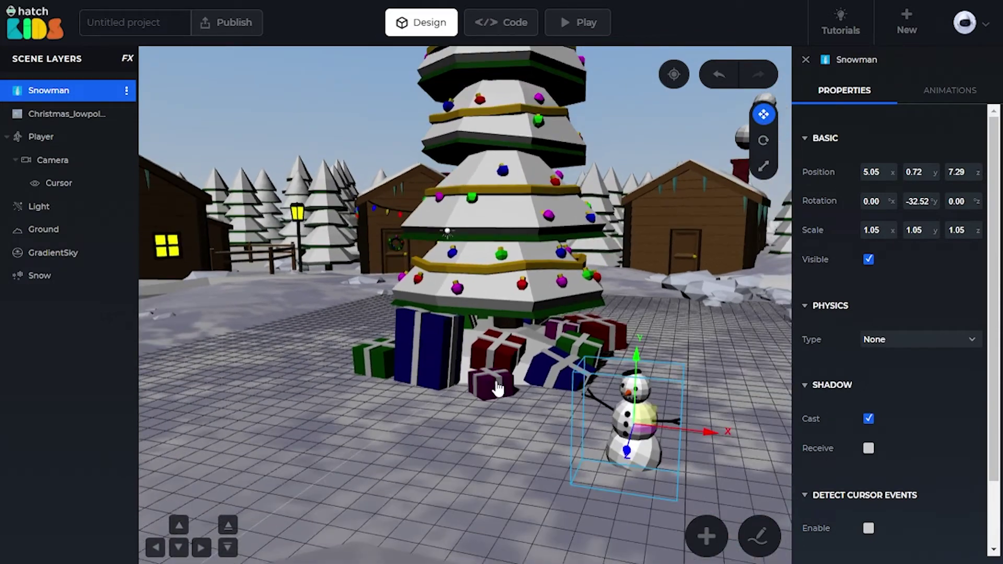
scroll(499, 389, "down", 5)
left_click_drag(512, 421, 582, 465)
scroll(572, 372, "down", 1)
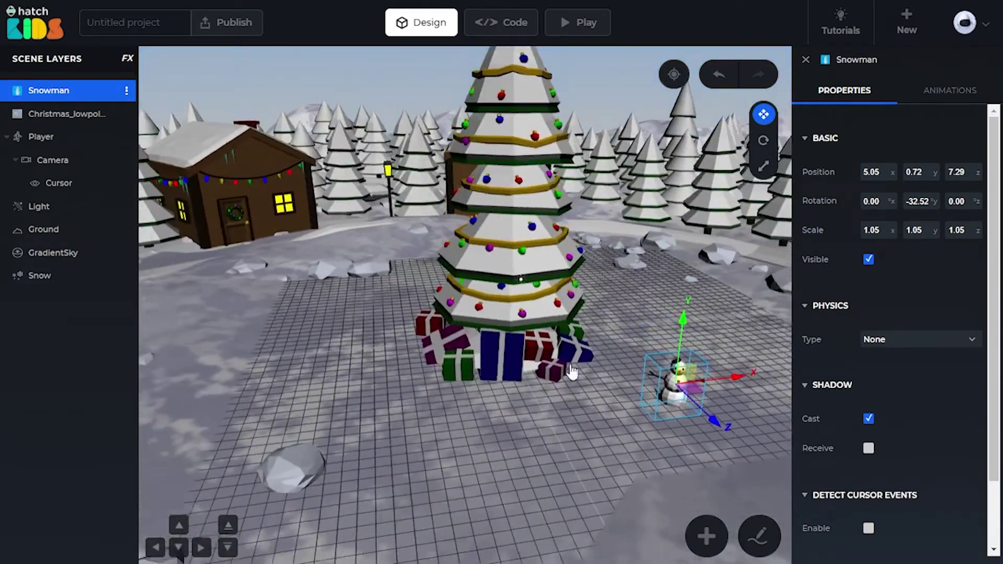
scroll(572, 369, "down", 5)
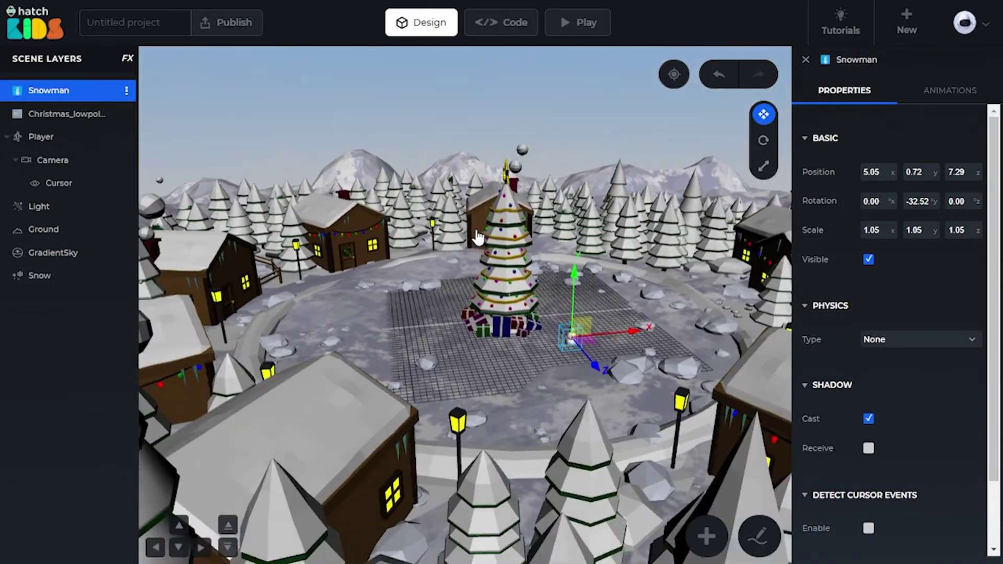
scroll(478, 236, "down", 3)
left_click_drag(442, 306, 376, 308)
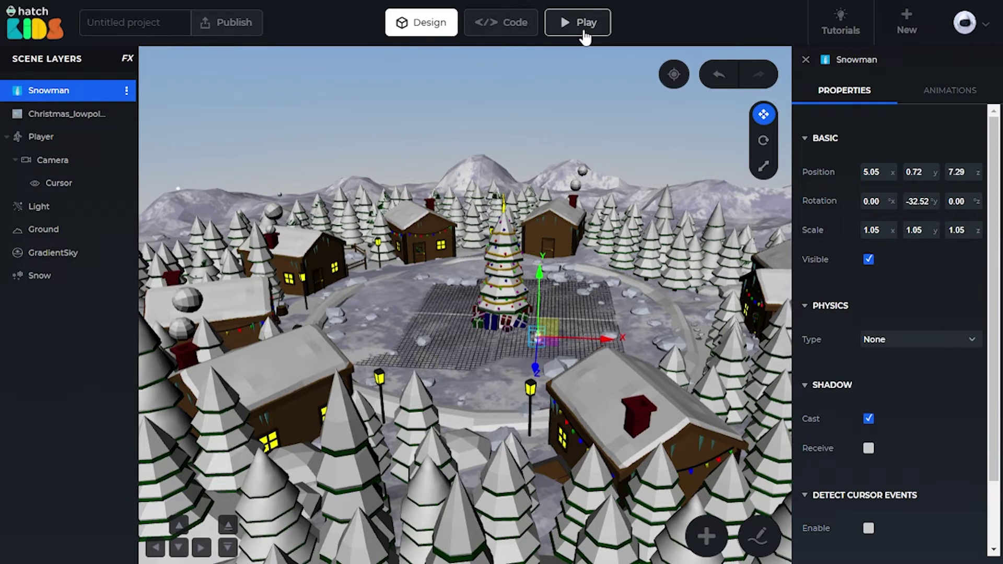
left_click(585, 23)
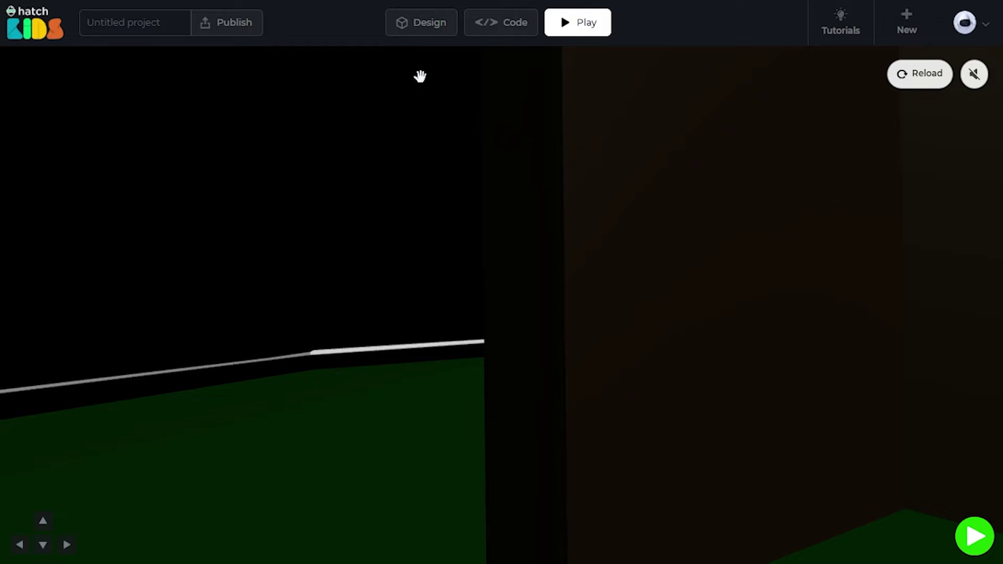
left_click(416, 23)
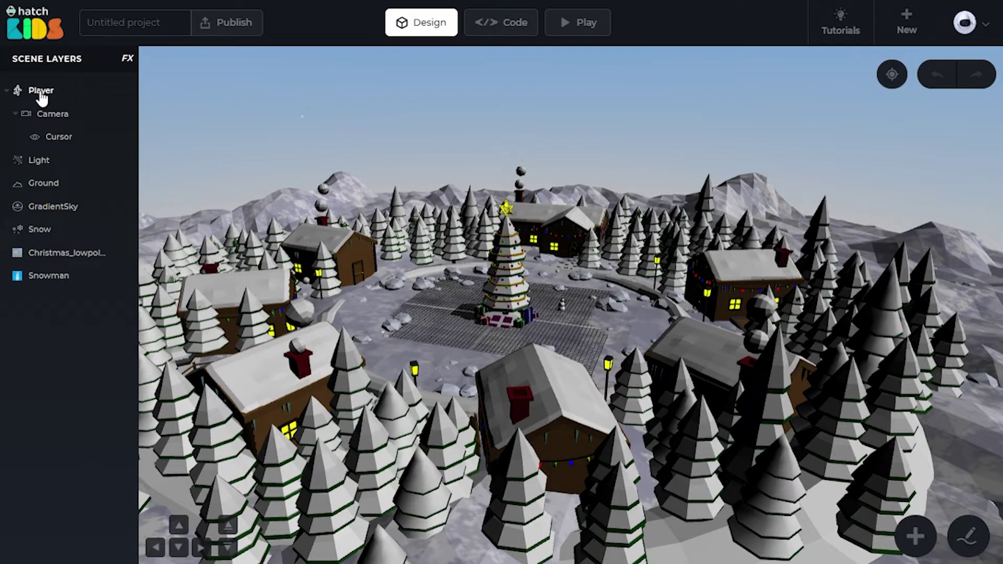
- Move the Player out of the Christmas tree to about 14.78 on the Z axis
left_click(67, 94)
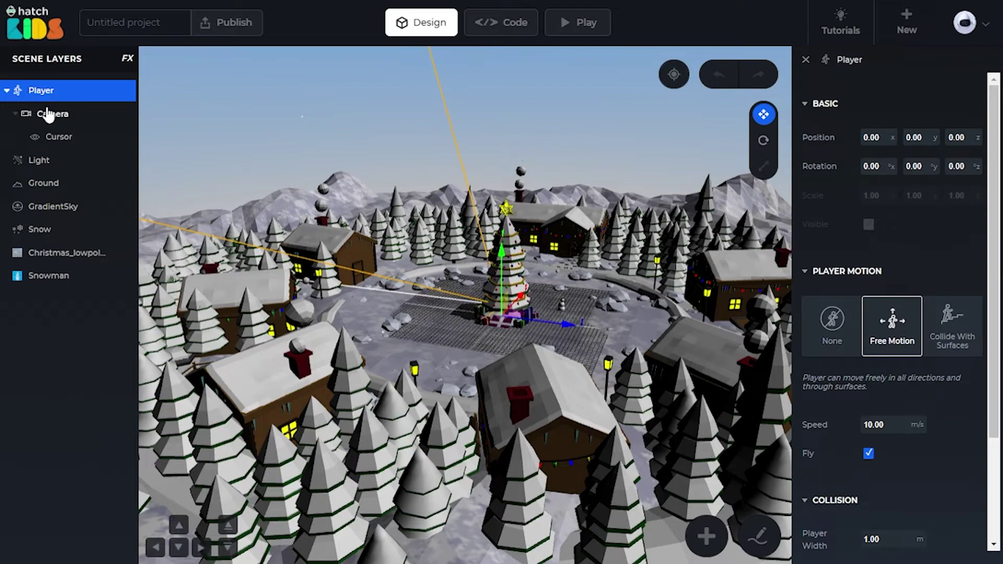
scroll(379, 210, "up", 4)
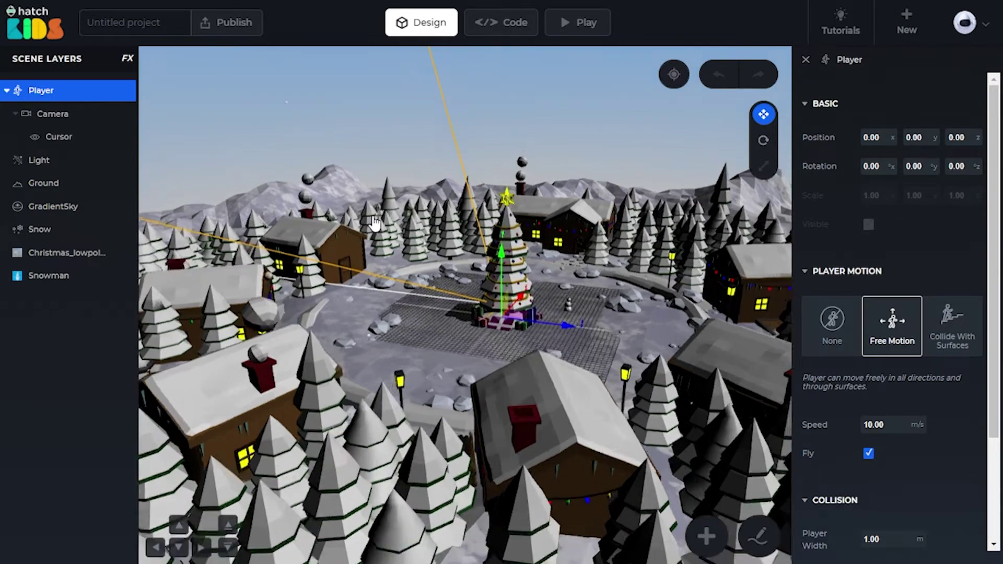
left_click_drag(401, 294, 372, 327)
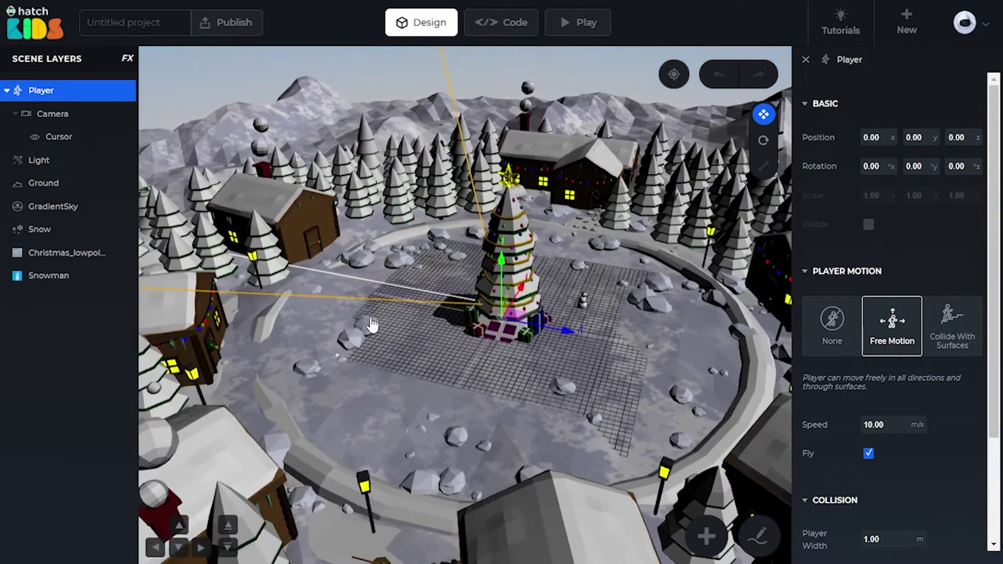
left_click(45, 125)
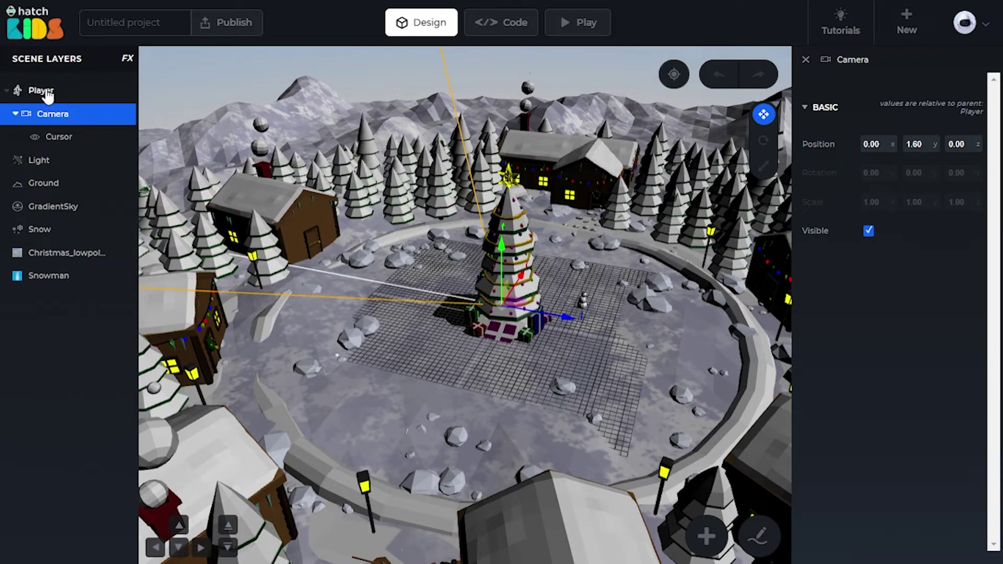
left_click(46, 92)
scroll(481, 277, "up", 5)
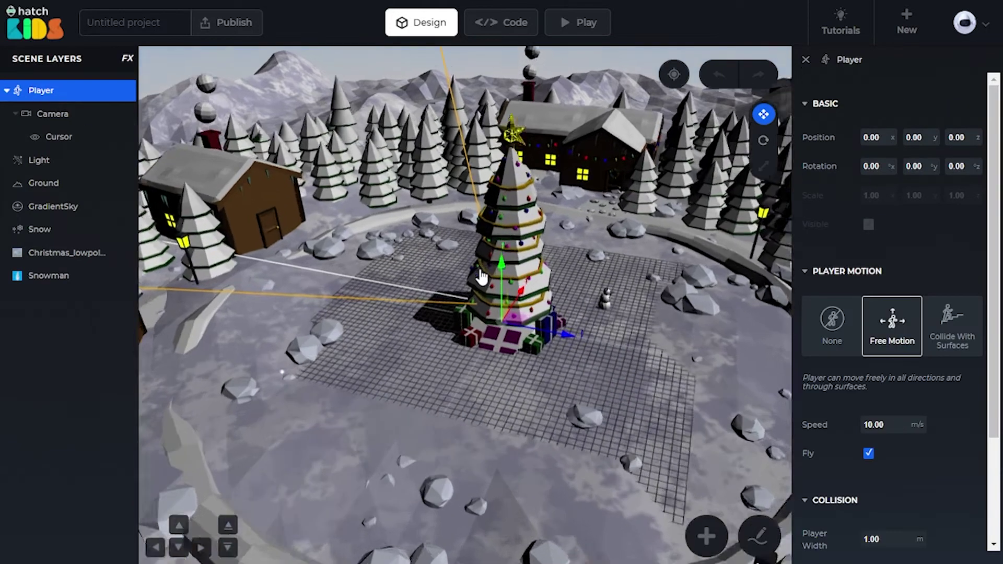
scroll(482, 277, "up", 1)
left_click_drag(688, 296, 573, 281)
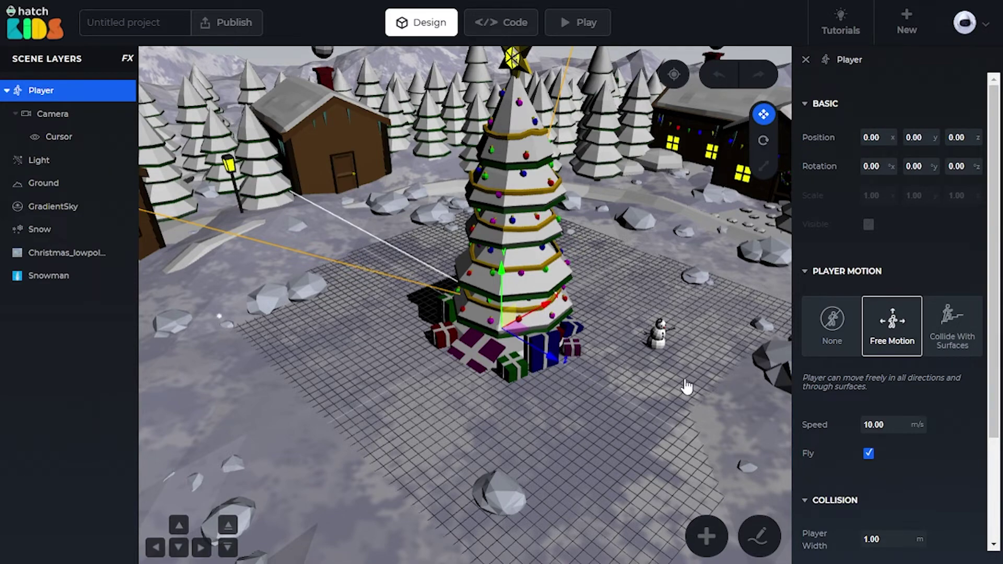
left_click_drag(544, 352, 730, 458)
left_click_drag(587, 491, 439, 445)
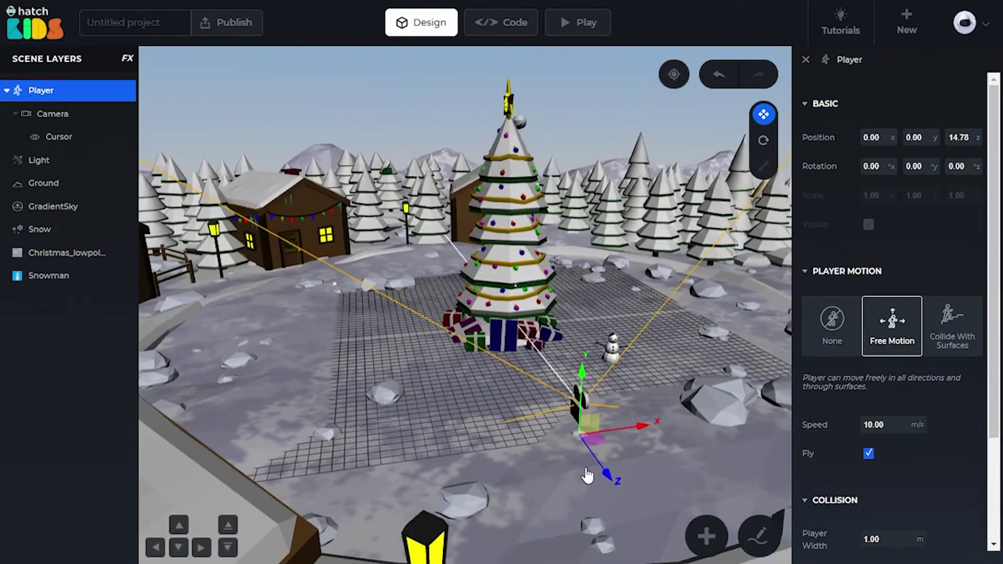
left_click(588, 475)
- Set the Player's motion to Collide With Surfaces and enable hill climbing
left_click(5, 93)
scroll(846, 172, "down", 2)
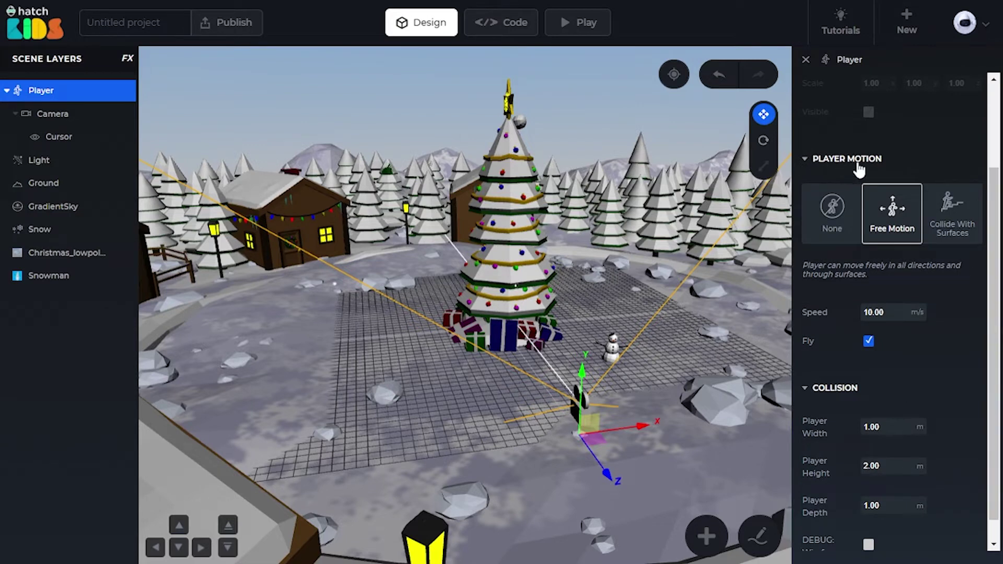
left_click(958, 228)
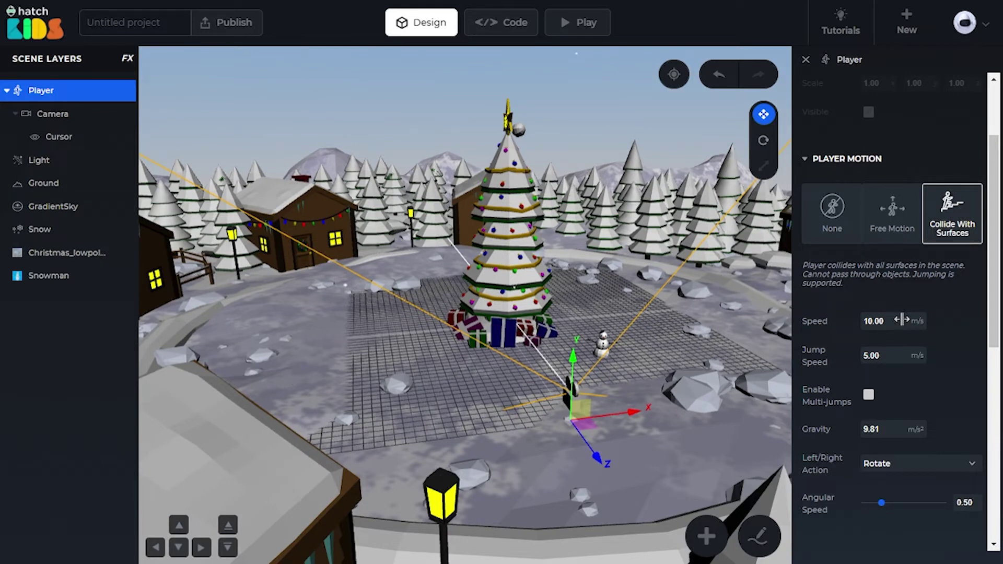
left_click_drag(995, 260, 993, 461)
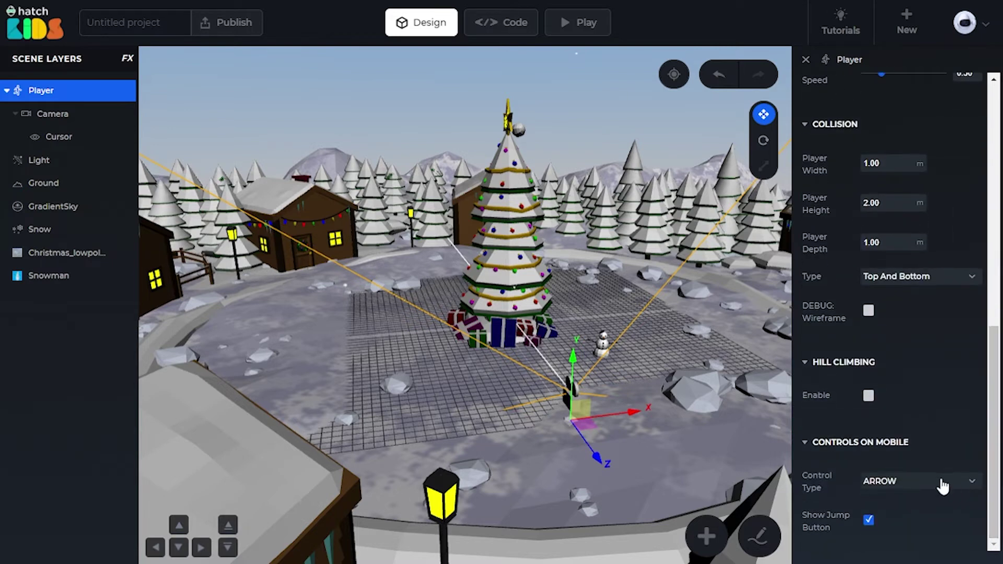
left_click(868, 397)
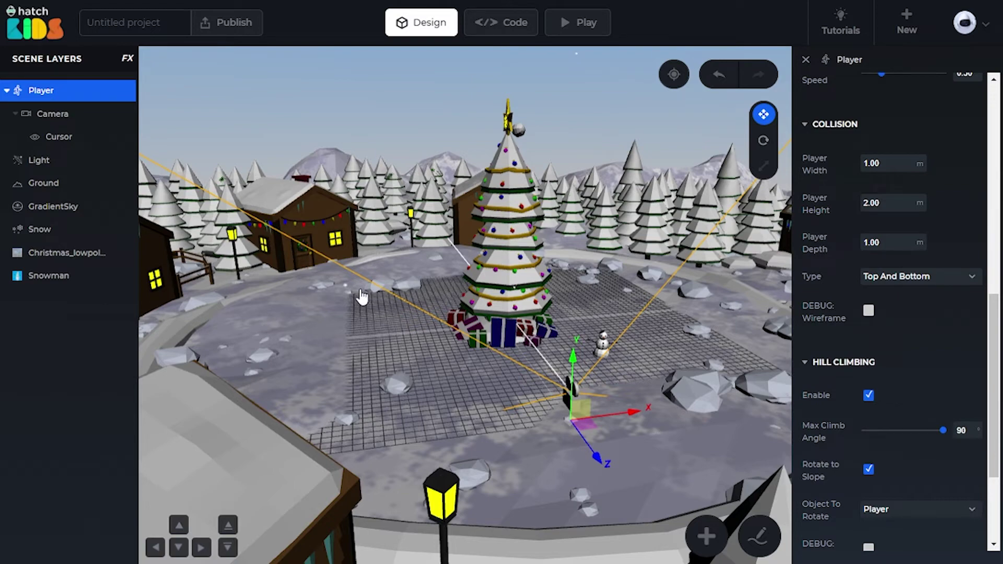
- Add the Minecraft avatar from the player avatars to the Player
scroll(648, 363, "down", 3)
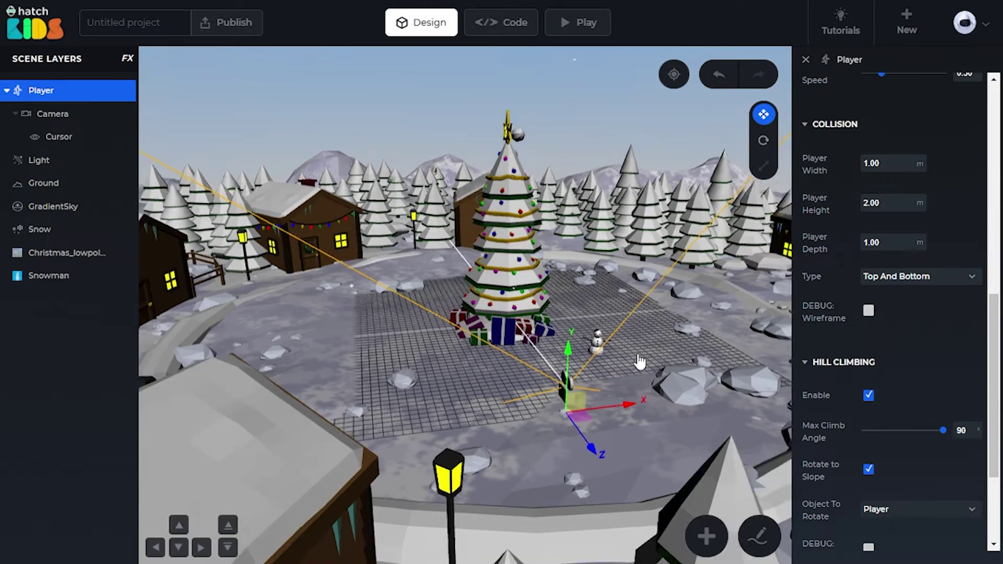
left_click_drag(413, 386, 462, 409)
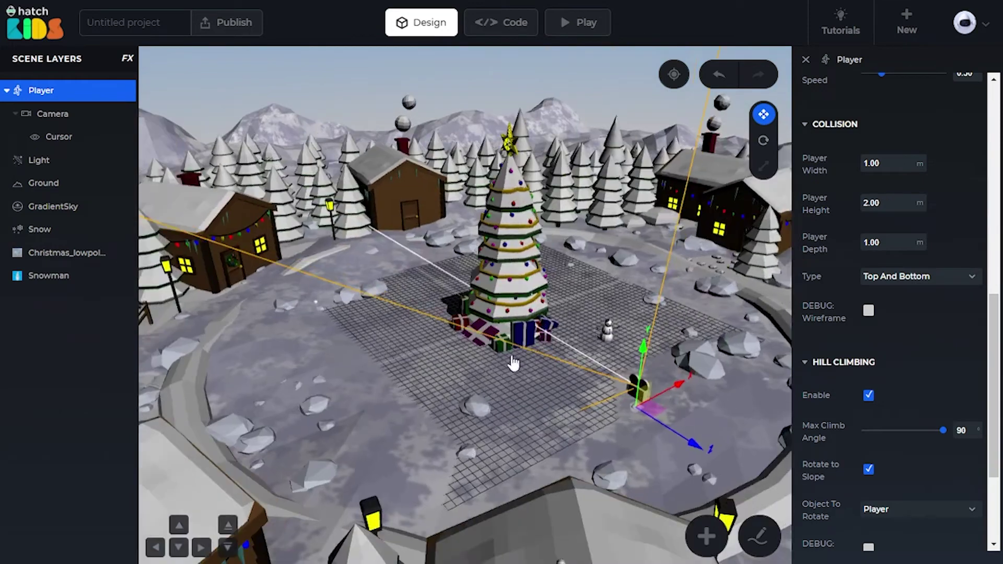
scroll(513, 364, "up", 4)
left_click_drag(560, 447, 519, 432)
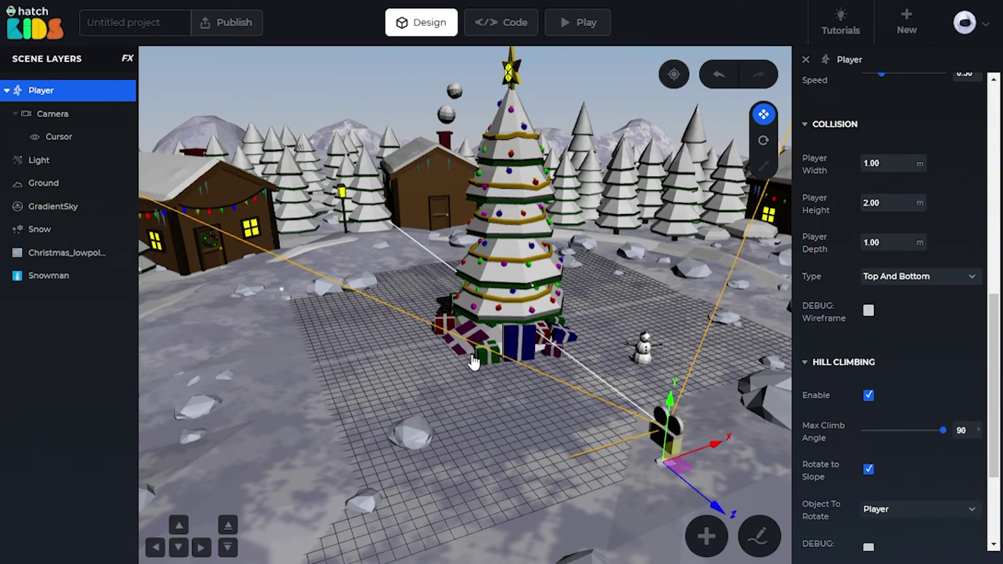
left_click(707, 537)
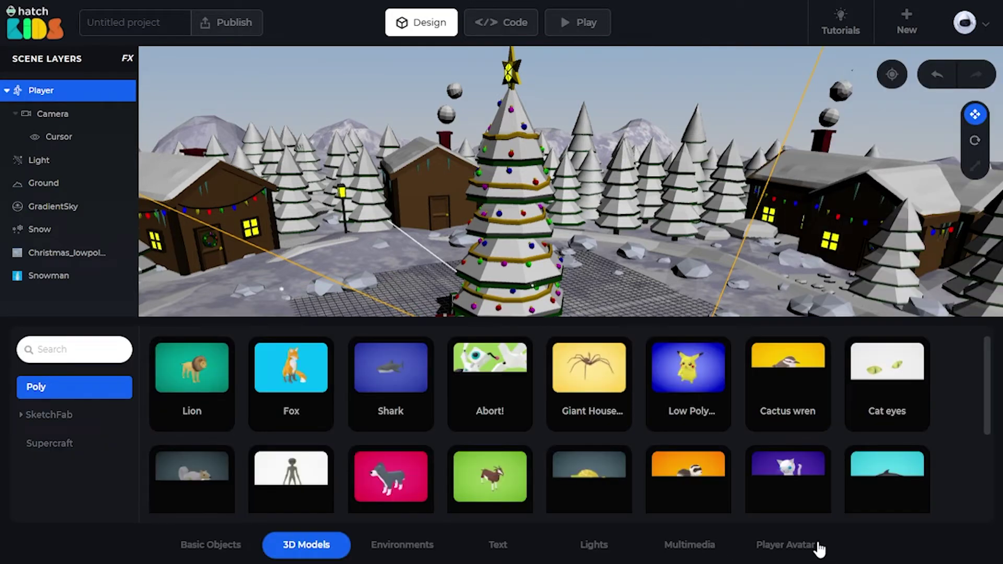
left_click(783, 546)
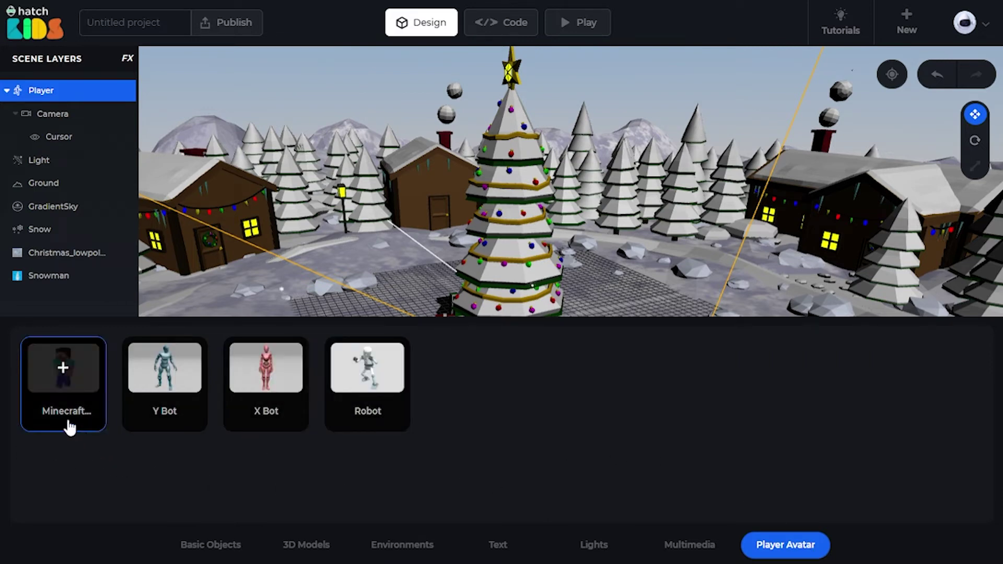
left_click(62, 371)
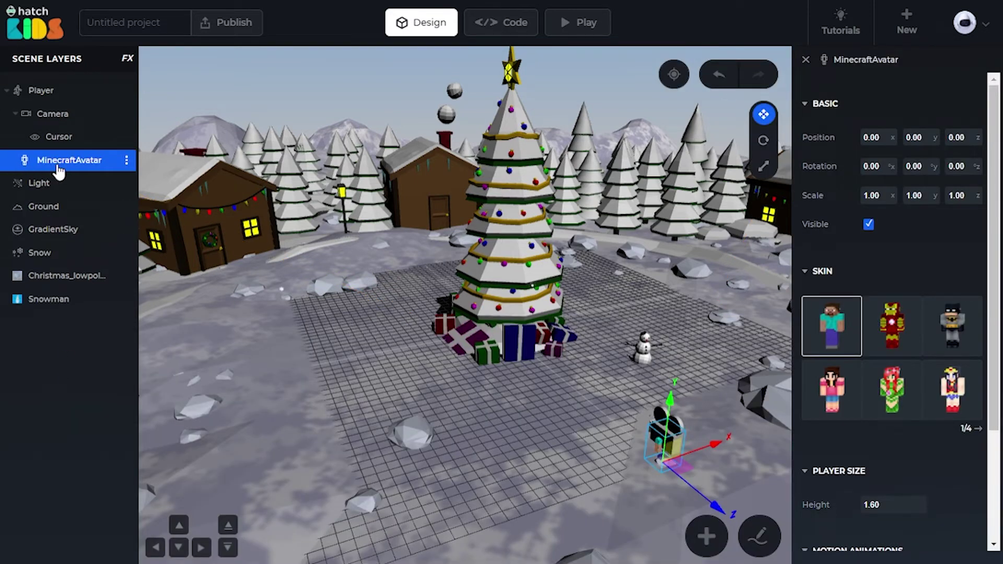
- Move the Player's Camera backward out of the Minecraft avatar to about 1.81 on the Z axis
left_click_drag(579, 458, 549, 425)
scroll(553, 411, "up", 5)
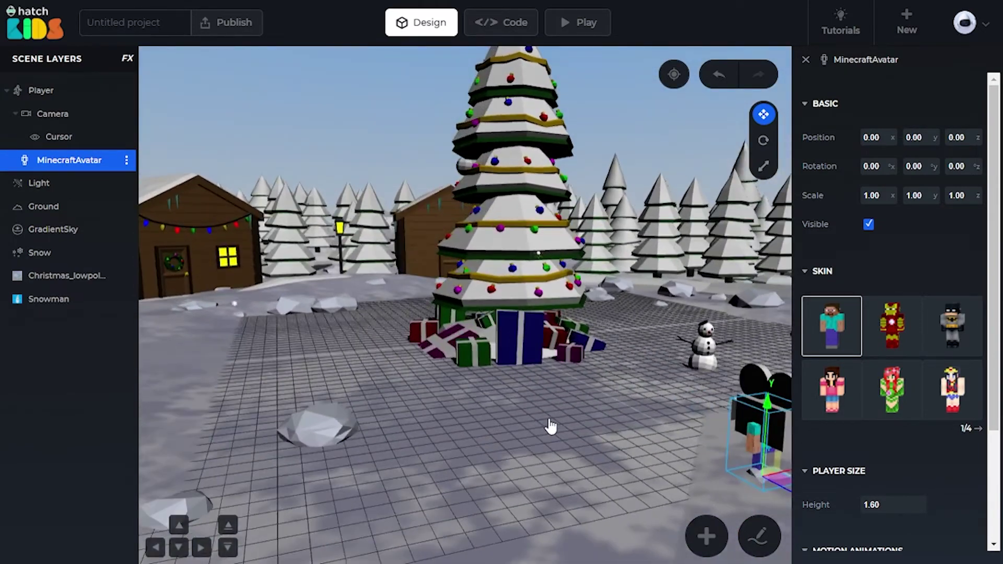
left_click(552, 425)
key("Right")
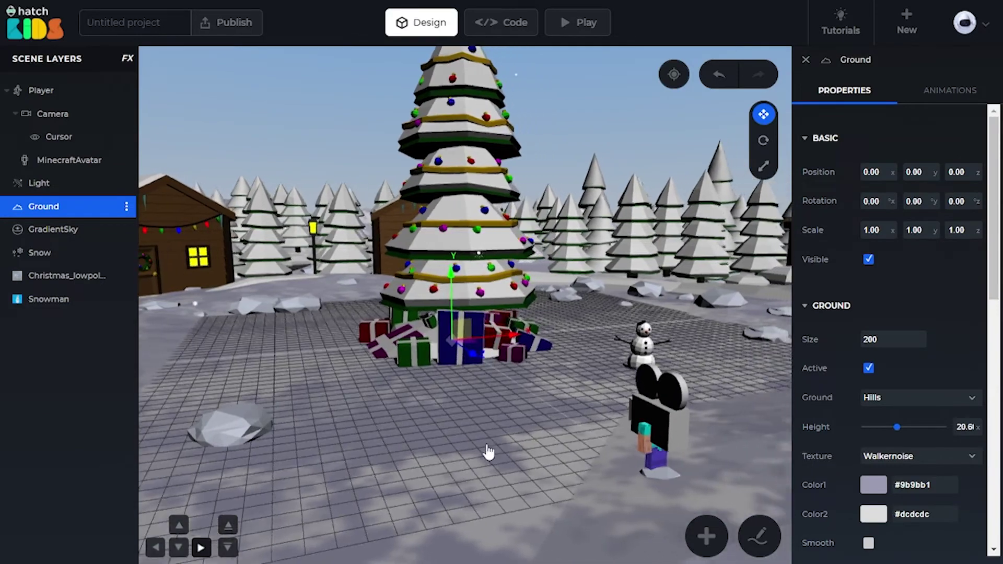
key("Right")
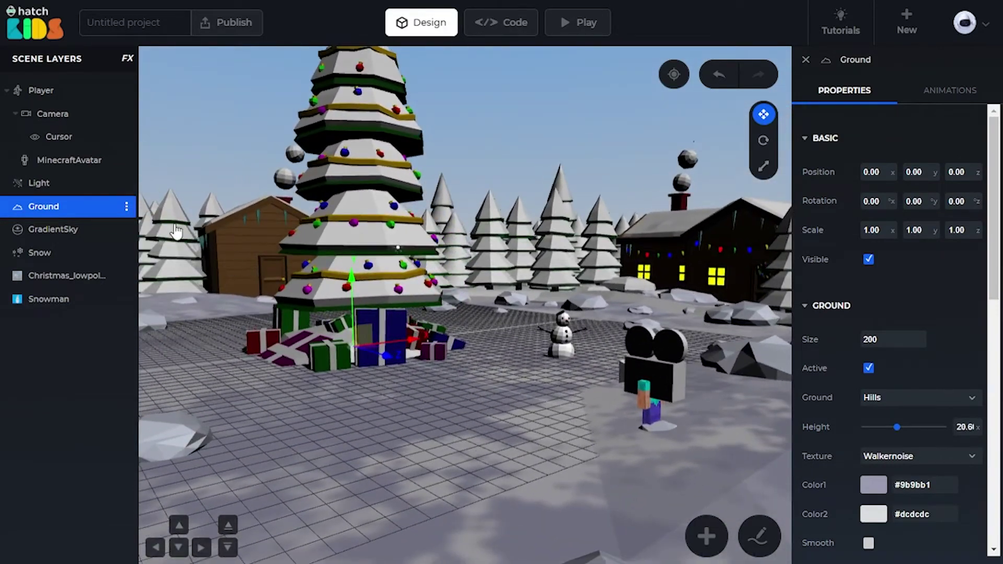
left_click(56, 122)
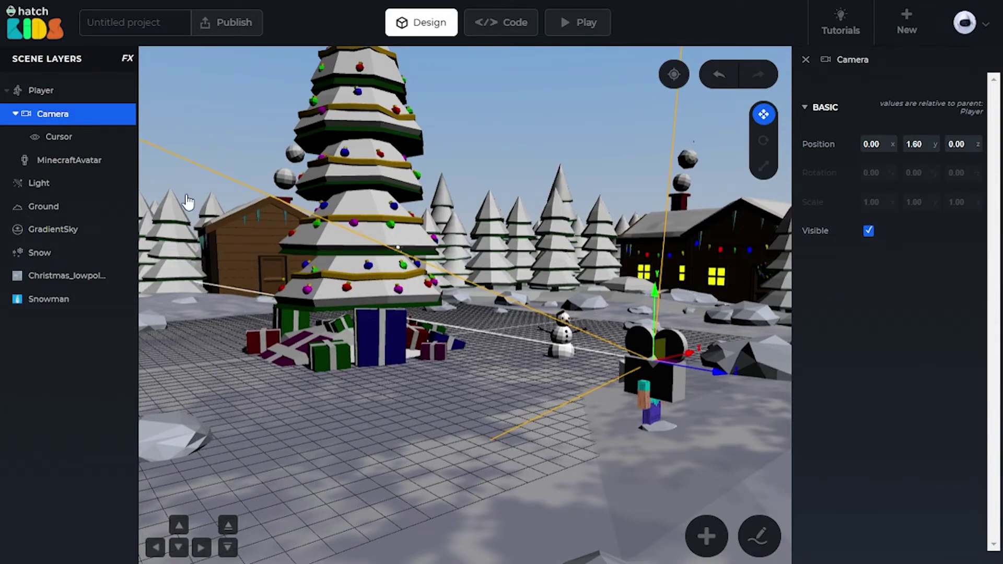
left_click_drag(703, 370, 779, 387)
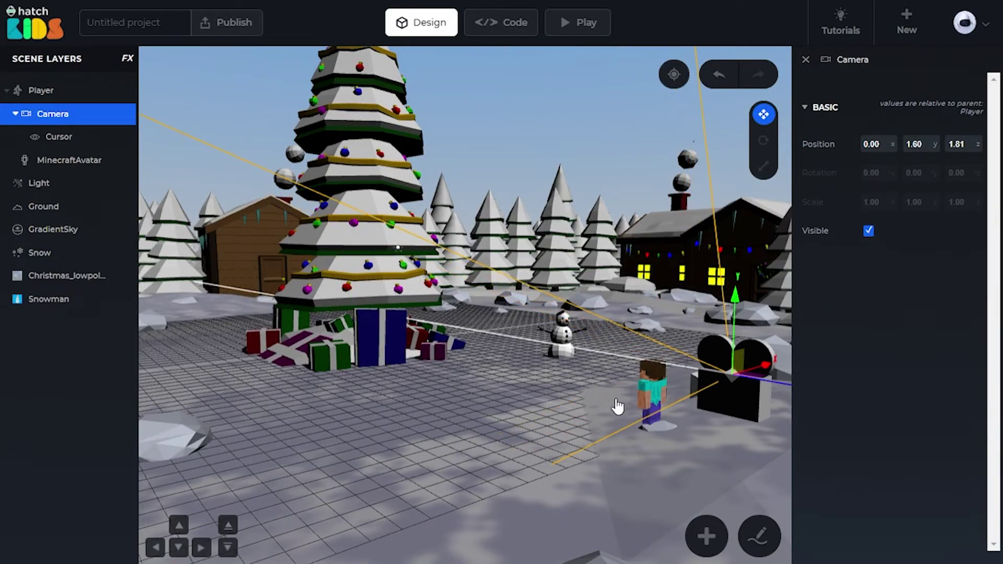
- Move the Camera farther behind the avatar to about 3.36 on Z and raise it to about 1.98 on Y
scroll(600, 409, "down", 1)
scroll(628, 393, "up", 1)
key("Right")
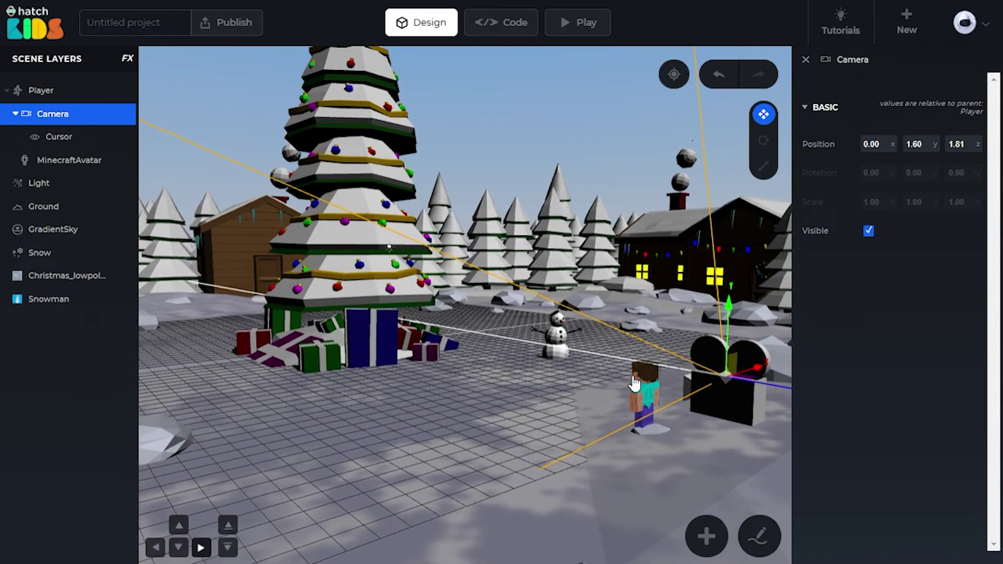
scroll(479, 387, "down", 2)
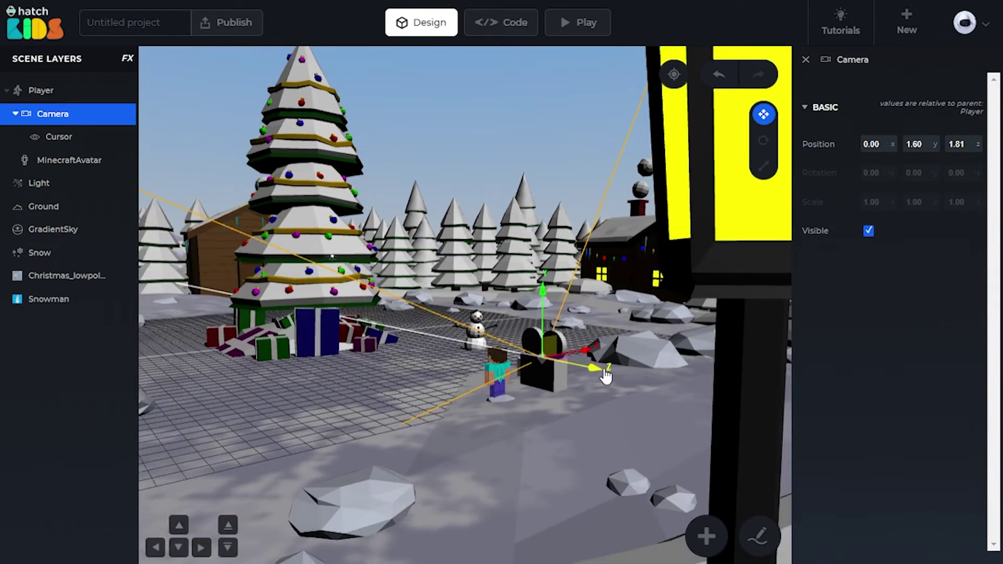
left_click_drag(606, 375, 648, 384)
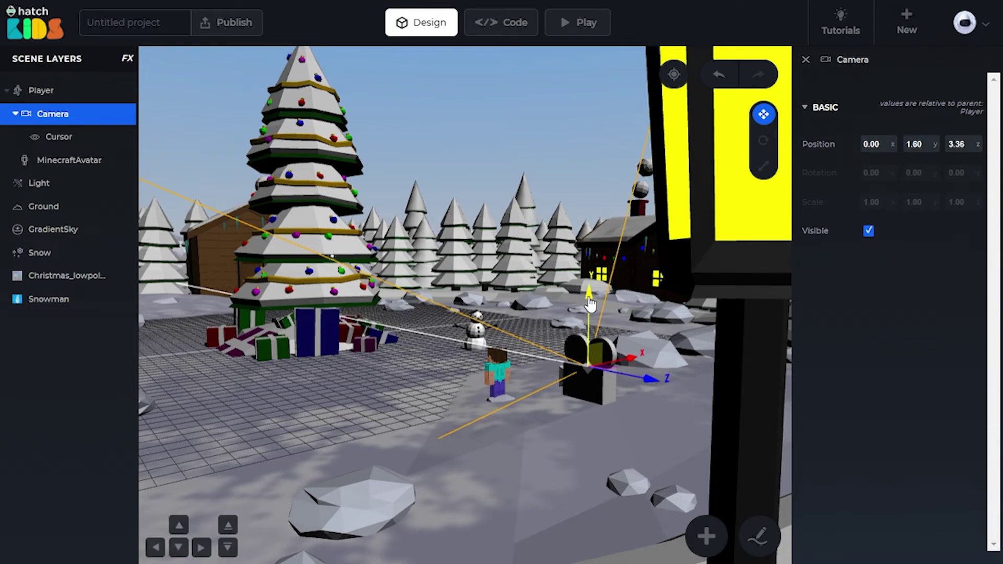
left_click_drag(590, 305, 591, 289)
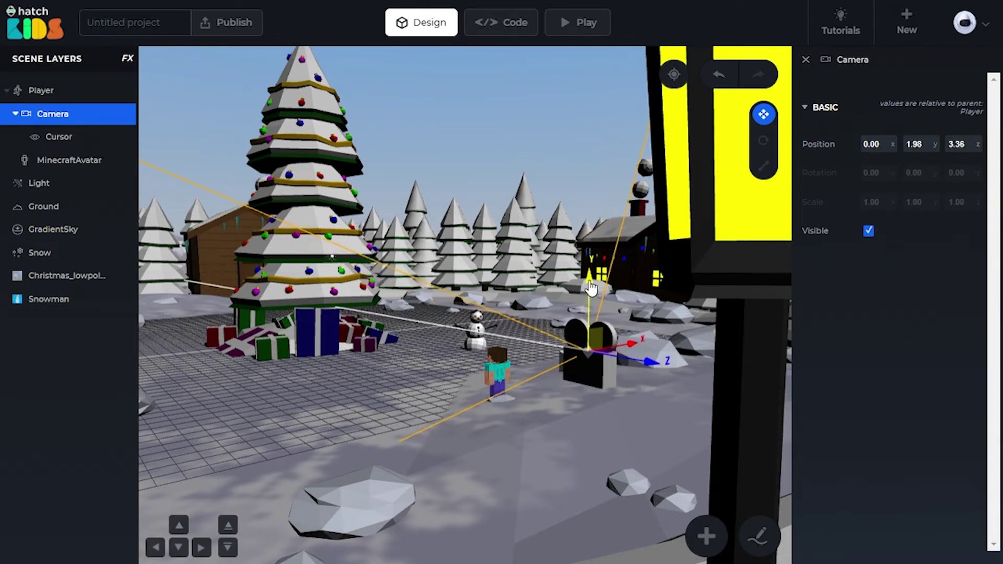
- Play the scene and walk the avatar around the village near the Christmas tree and snowman to test the third-person view
scroll(410, 349, "down", 2)
scroll(402, 361, "up", 2)
left_click_drag(402, 361, 436, 385)
scroll(433, 384, "down", 1)
scroll(523, 384, "down", 1)
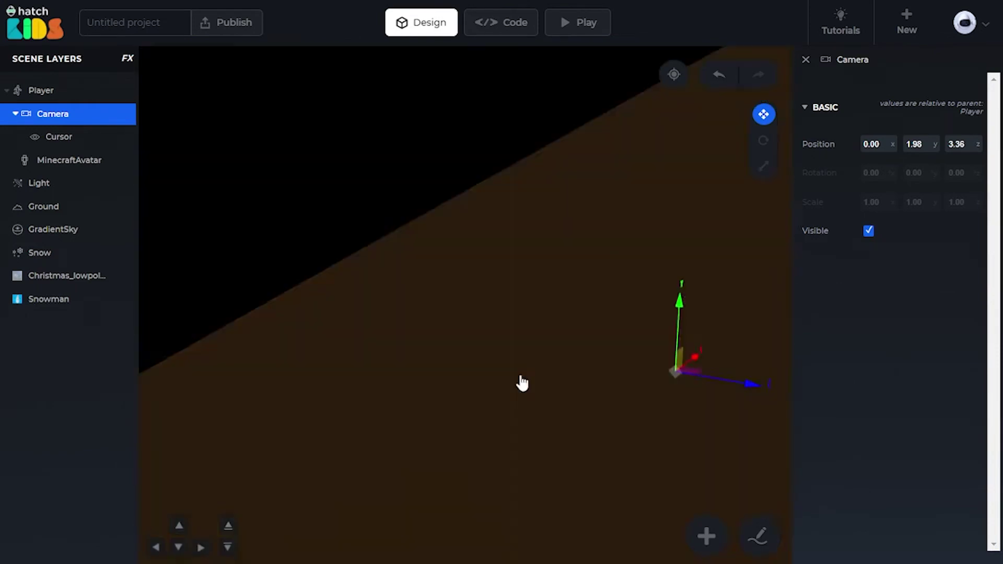
left_click_drag(523, 384, 494, 404)
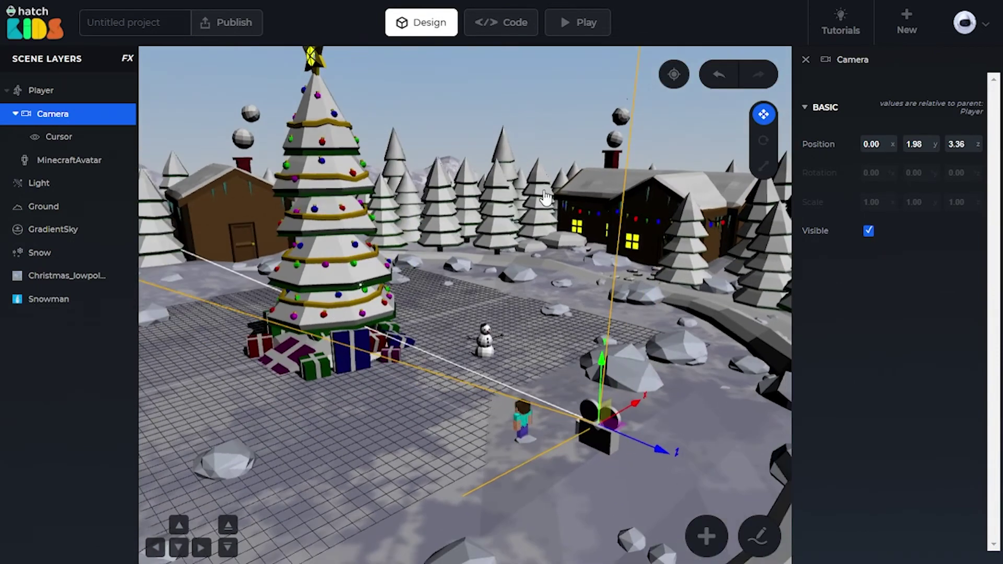
left_click(586, 22)
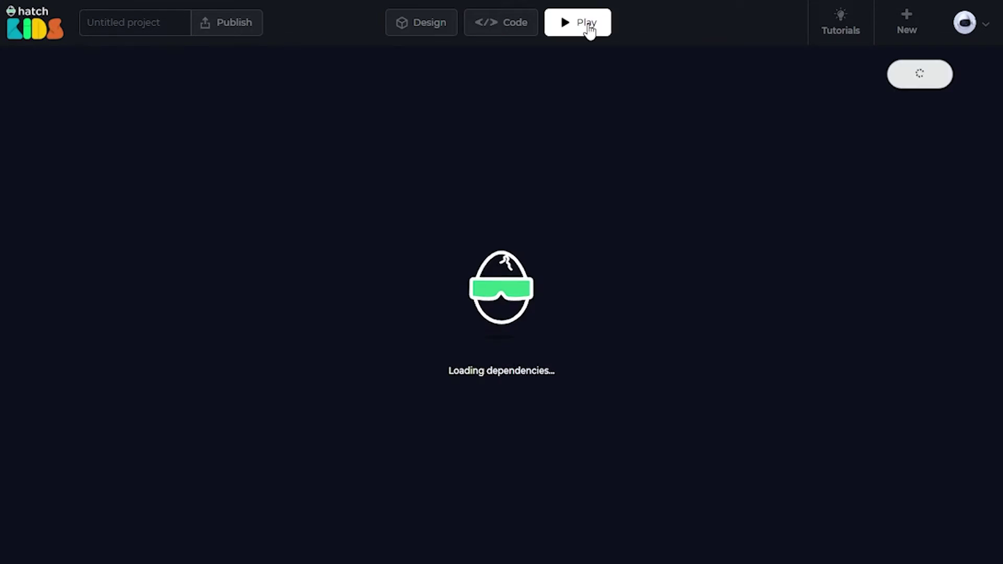
key("Up")
key("Right")
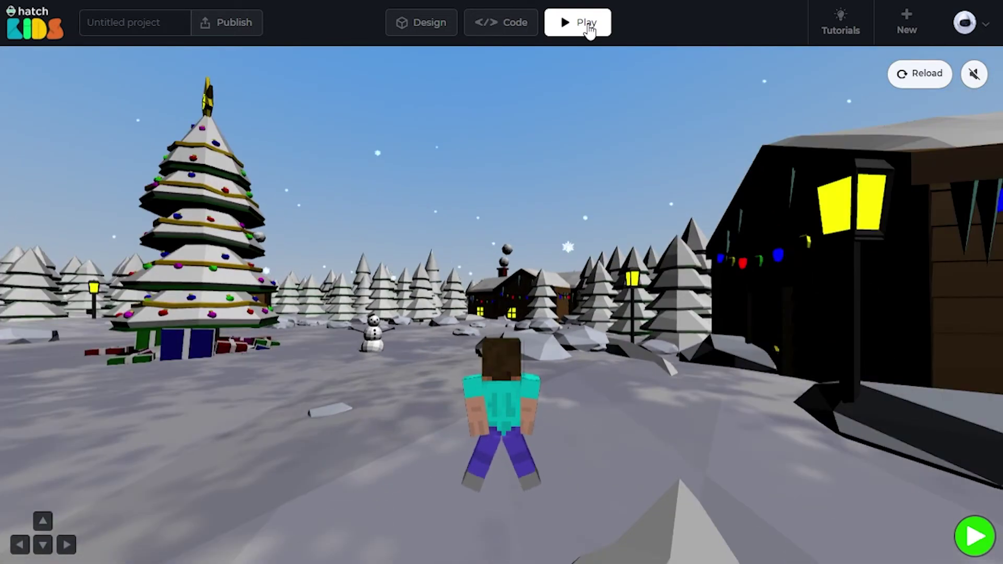
key("Left")
key("Right")
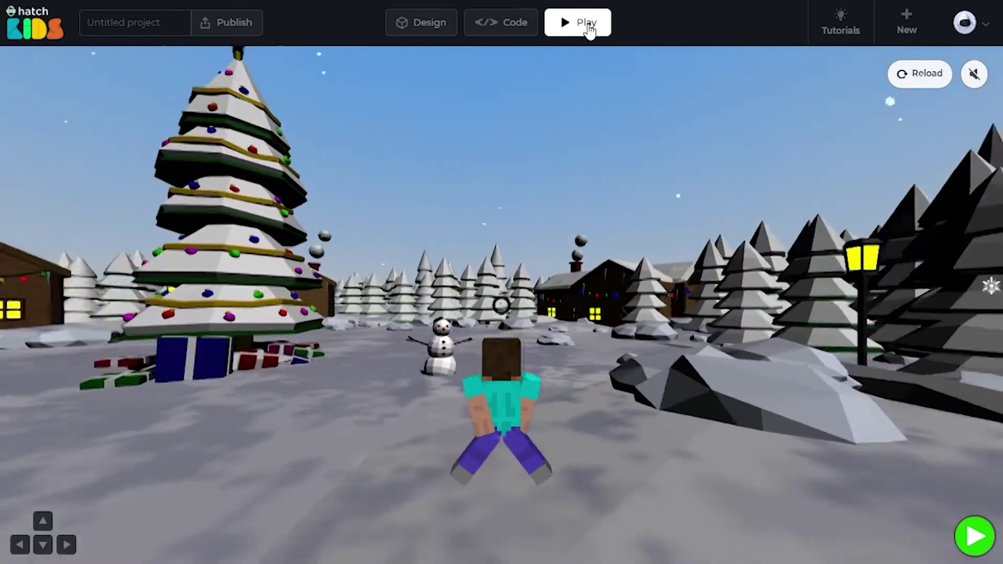
key("Up")
key("Left")
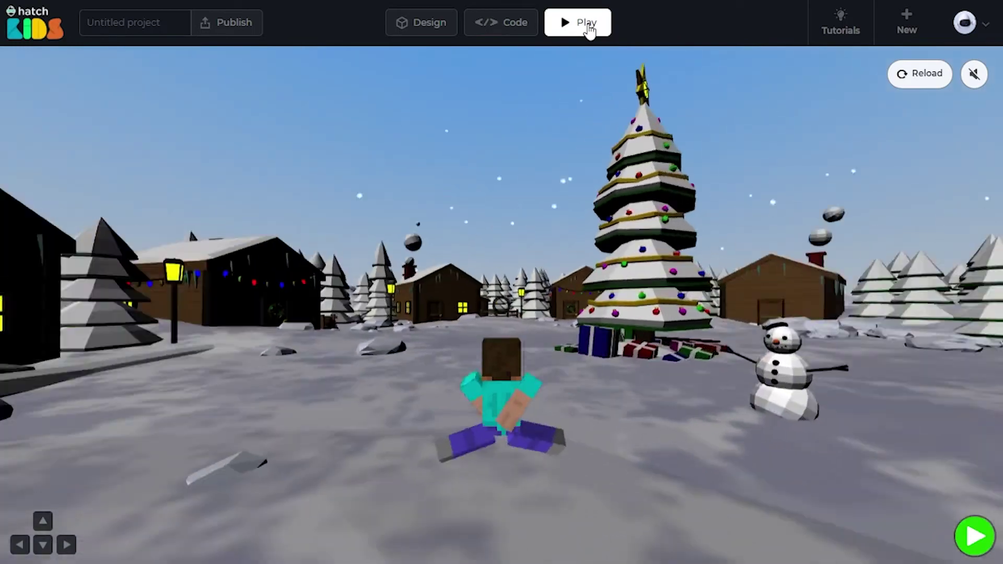
key("Right")
key("Down")
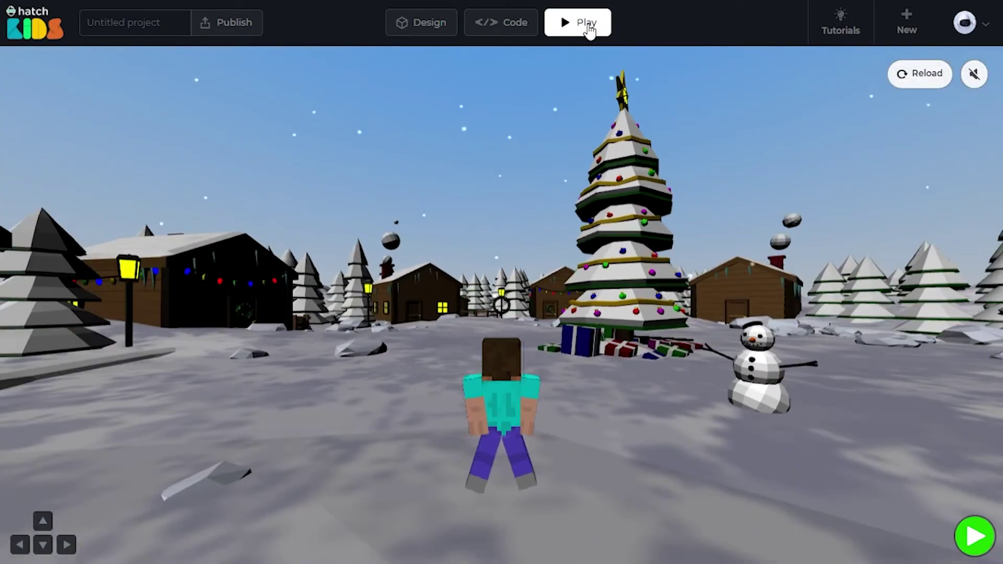
key("Up")
key("Down")
key("Right")
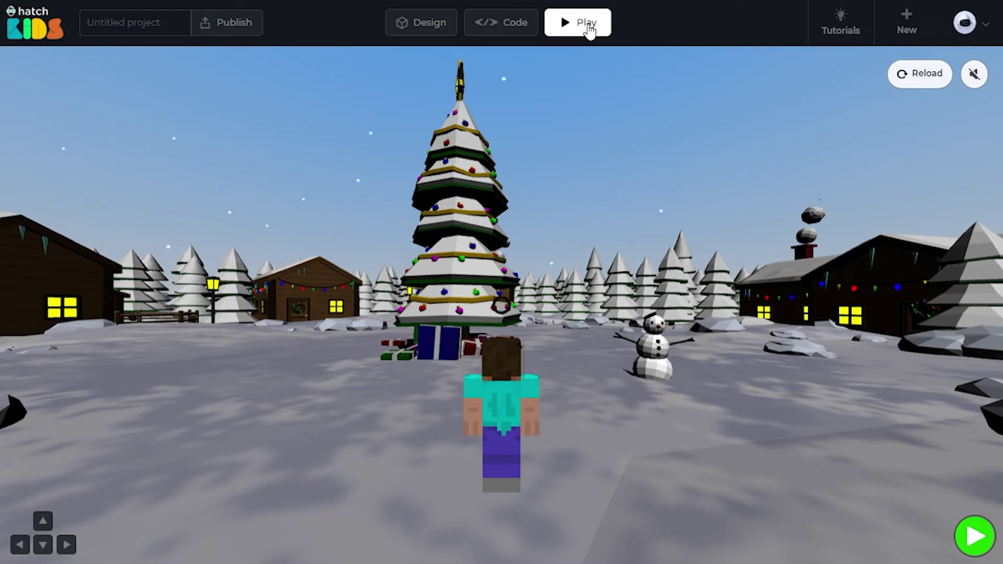
- Return to designing the scene and copy the GradientSky's bottom color code
left_click(422, 31)
scroll(642, 318, "down", 5)
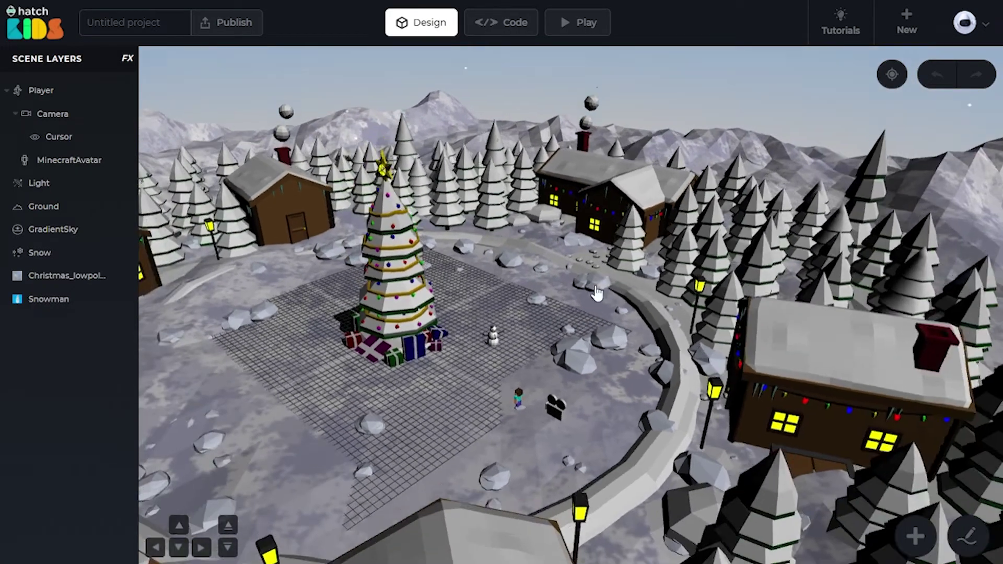
left_click_drag(597, 292, 622, 318)
scroll(620, 316, "down", 3)
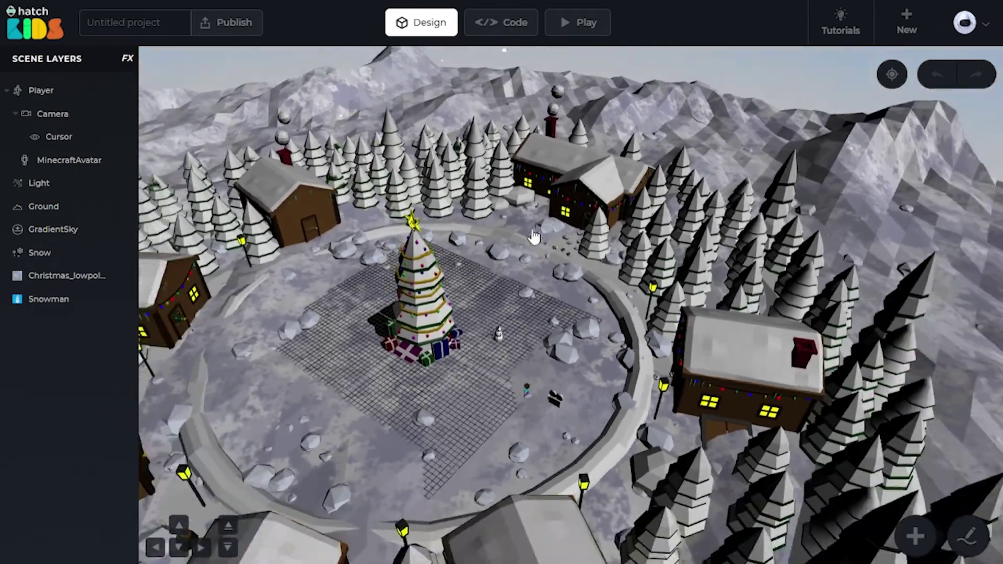
left_click_drag(408, 166, 235, 133)
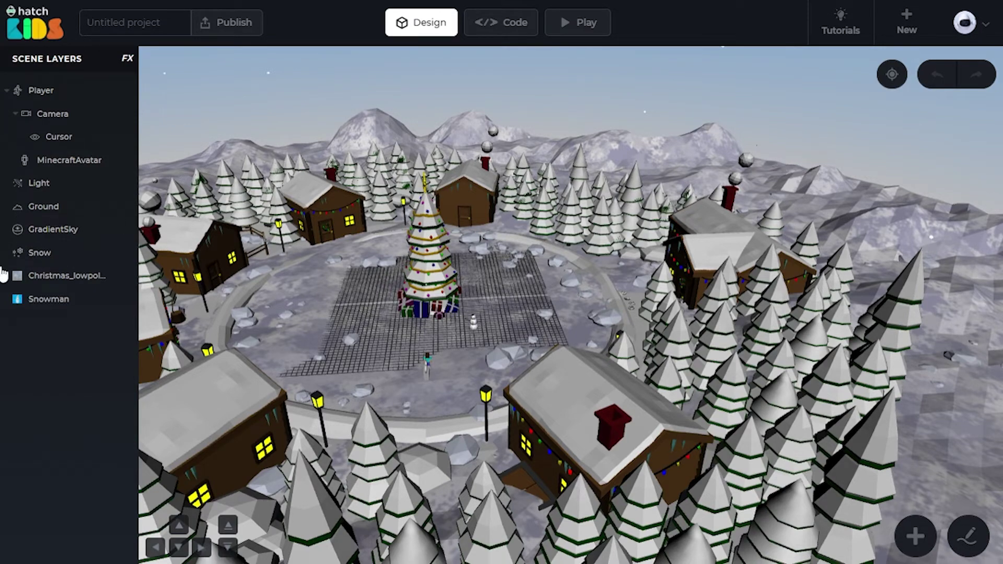
left_click(39, 235)
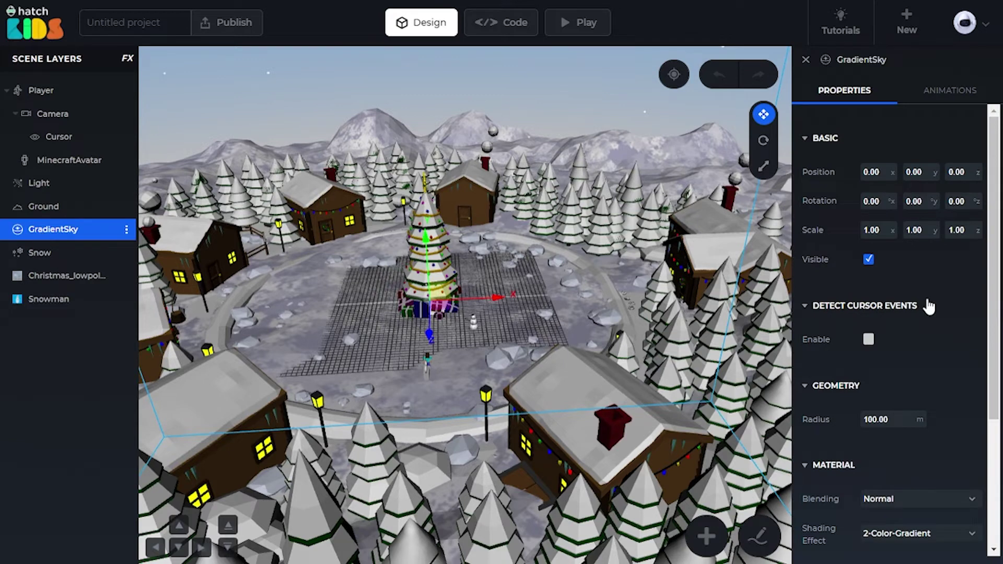
scroll(888, 335, "down", 3)
left_click_drag(894, 418, 849, 418)
key("ctrl+c")
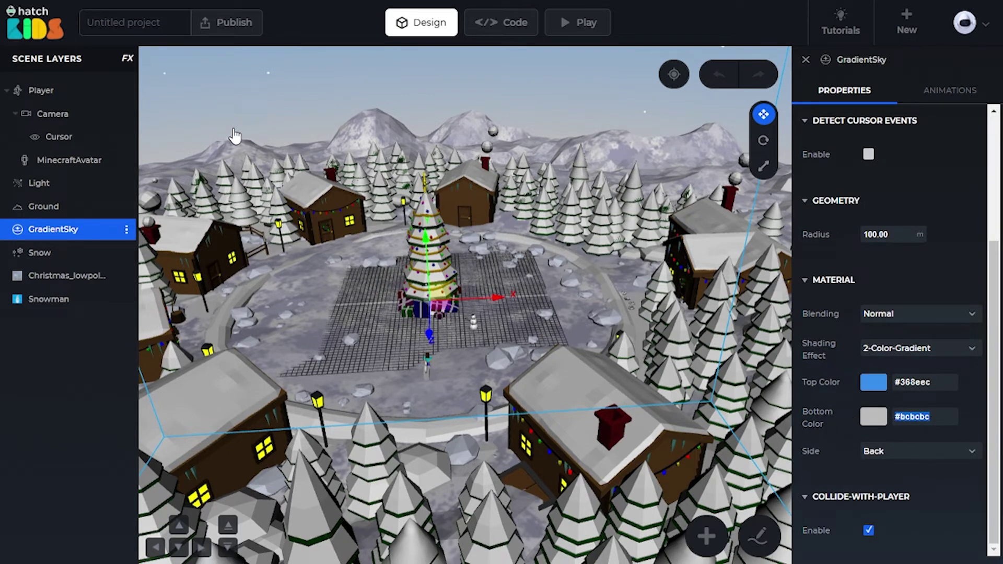
- Enable the Fog effect for the scene and set its color to #bcbcbc to match the sky's bottom color
left_click(126, 63)
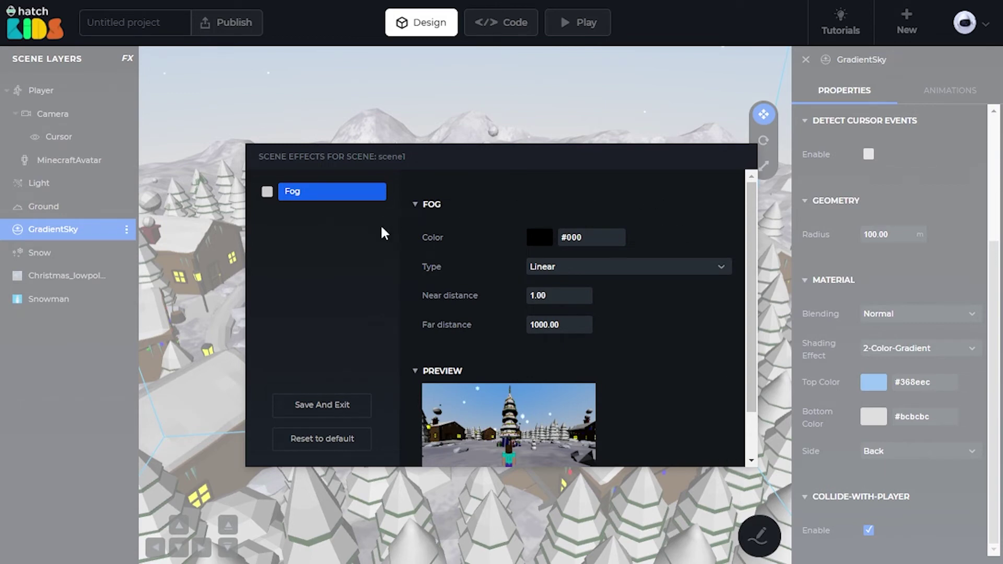
left_click(265, 194)
left_click_drag(607, 236, 401, 232)
key("ctrl+v")
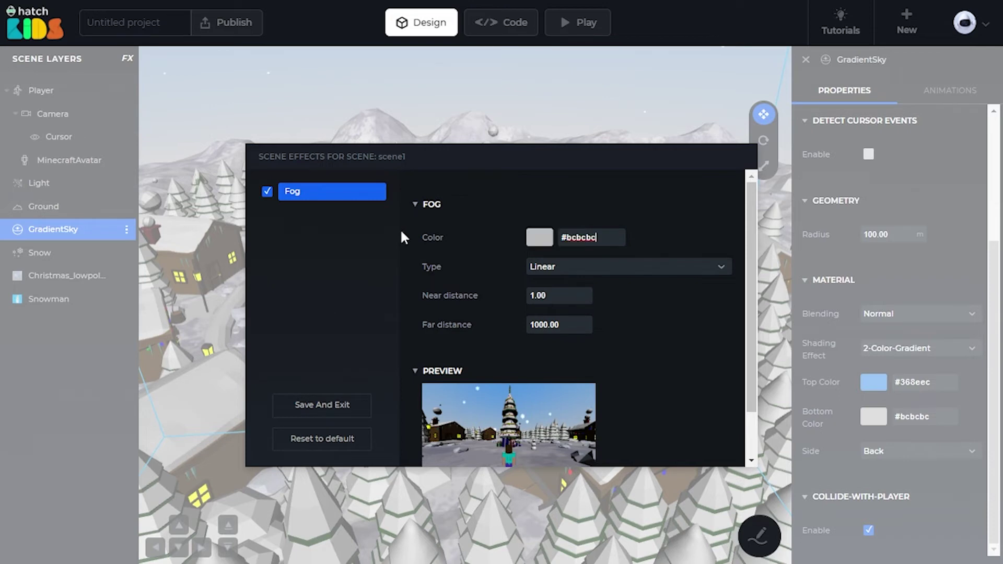
- Set the fog type to Exponential with a density of 0.020 and save the scene effects
left_click(589, 269)
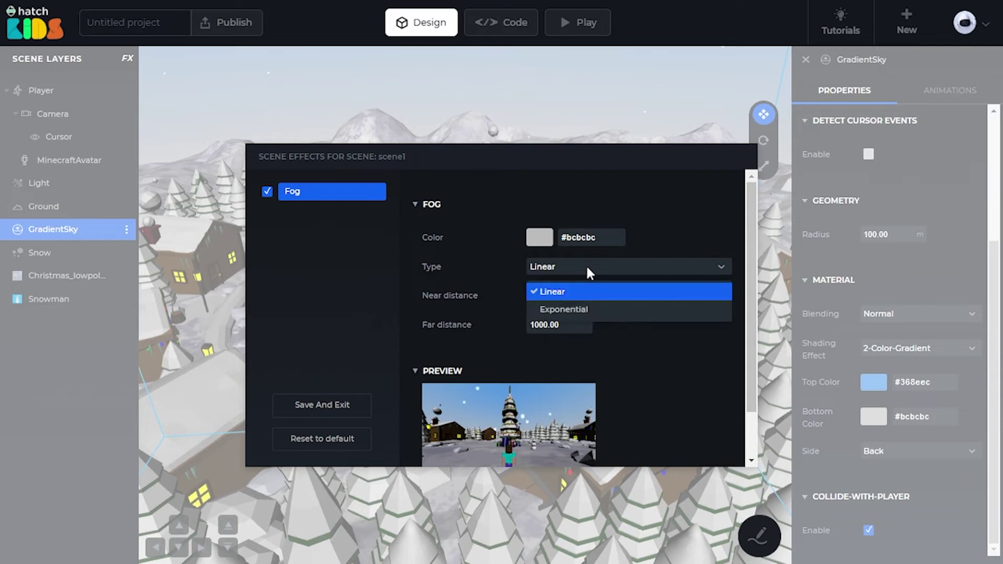
left_click(663, 370)
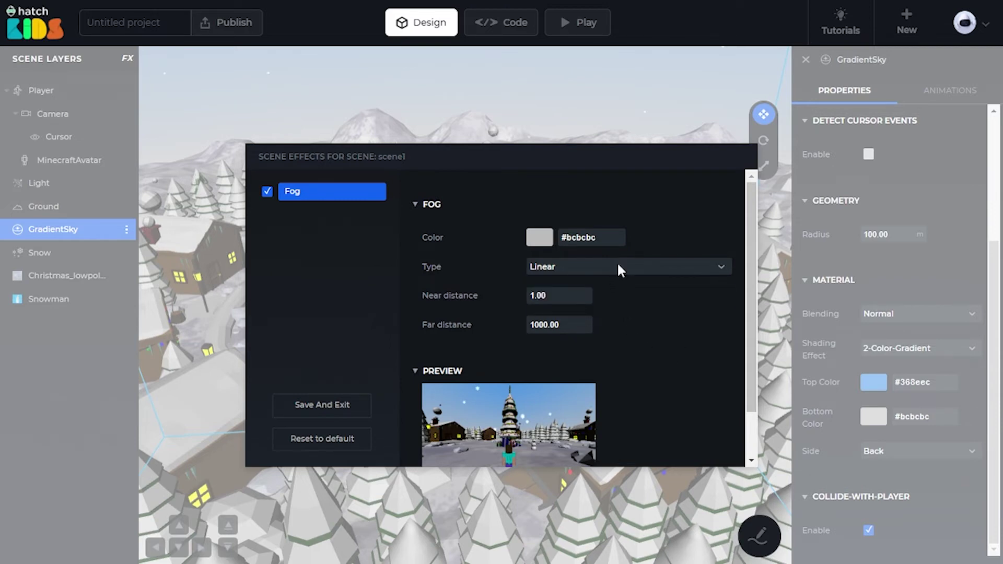
left_click(620, 269)
left_click(559, 308)
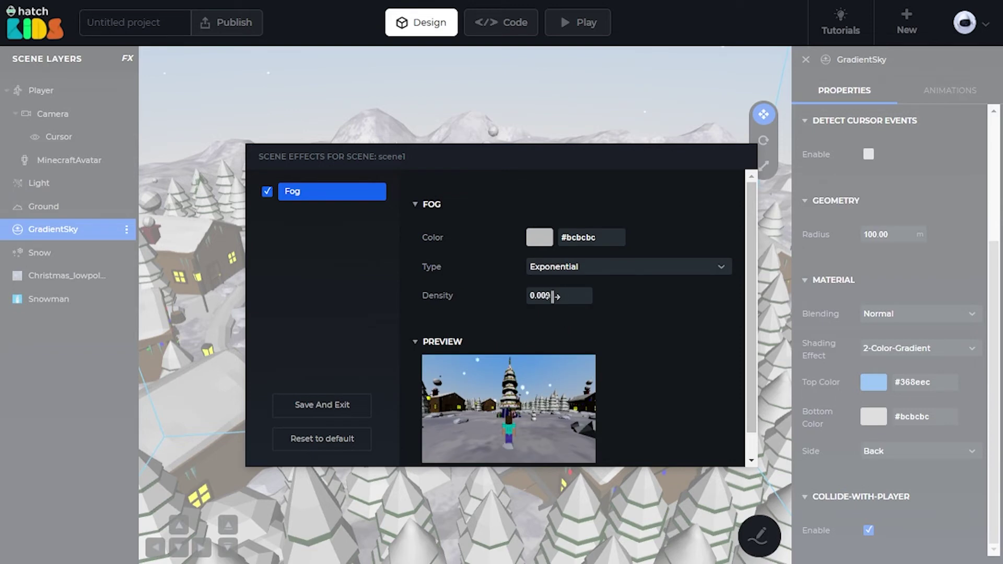
left_click(569, 299)
type("0.020")
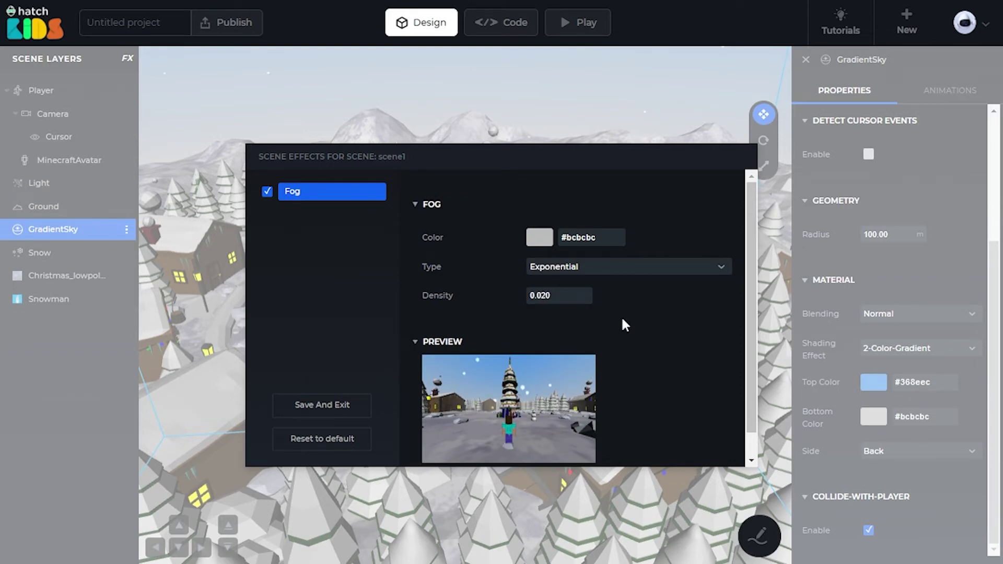
left_click(322, 405)
scroll(403, 327, "up", 5)
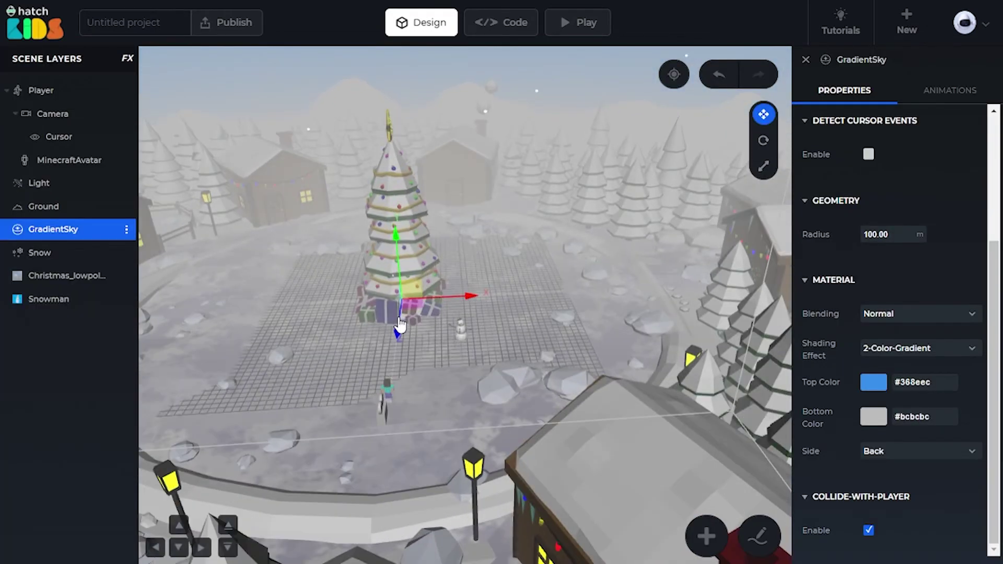
- Examine the fog over the village from several angles and distances around the Christmas tree, houses and avatar
left_click_drag(605, 345, 719, 340)
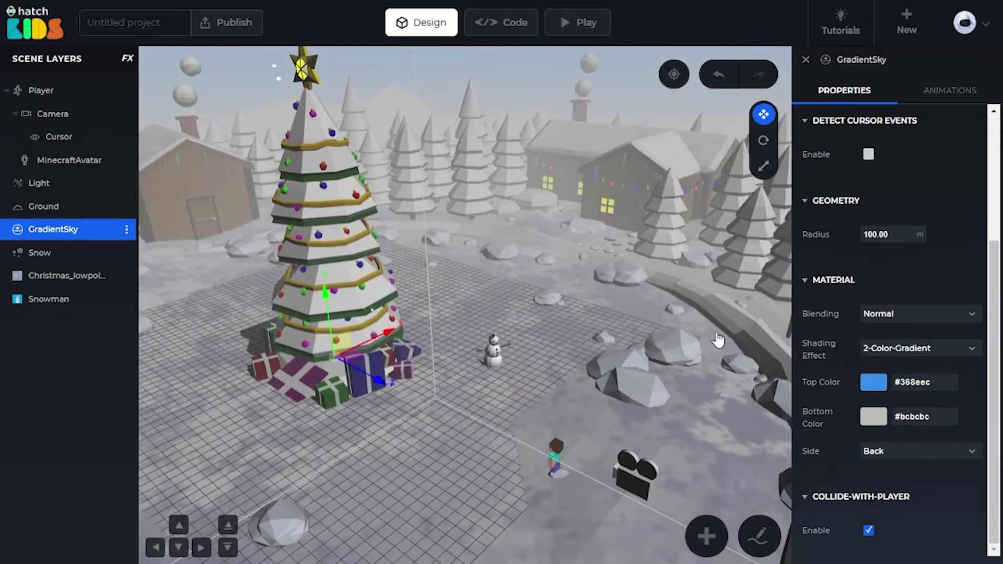
left_click_drag(570, 415, 670, 383)
scroll(647, 387, "down", 5)
scroll(580, 391, "up", 5)
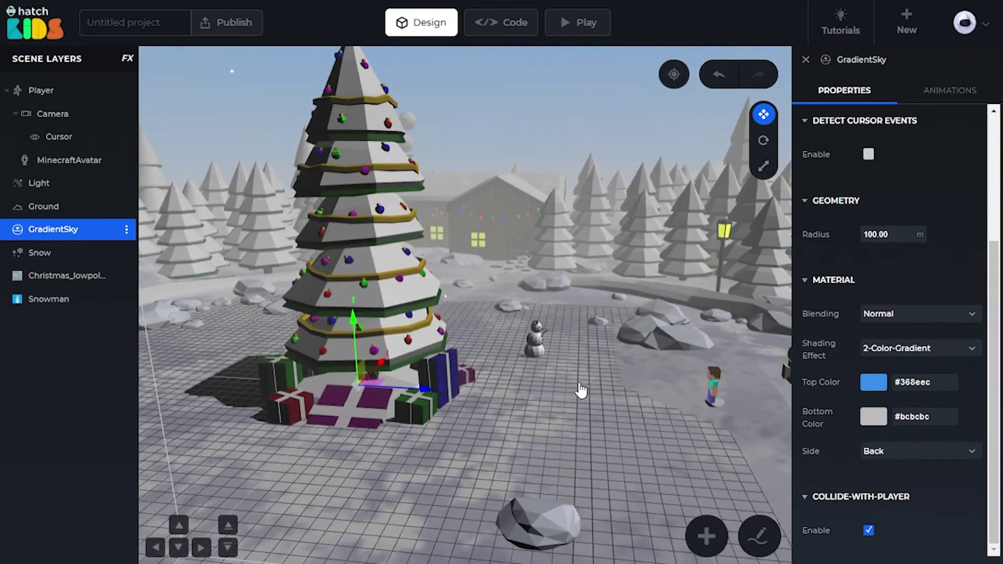
left_click_drag(608, 406, 582, 372)
scroll(466, 361, "up", 5)
scroll(580, 373, "down", 5)
scroll(579, 374, "up", 2)
scroll(578, 375, "down", 5)
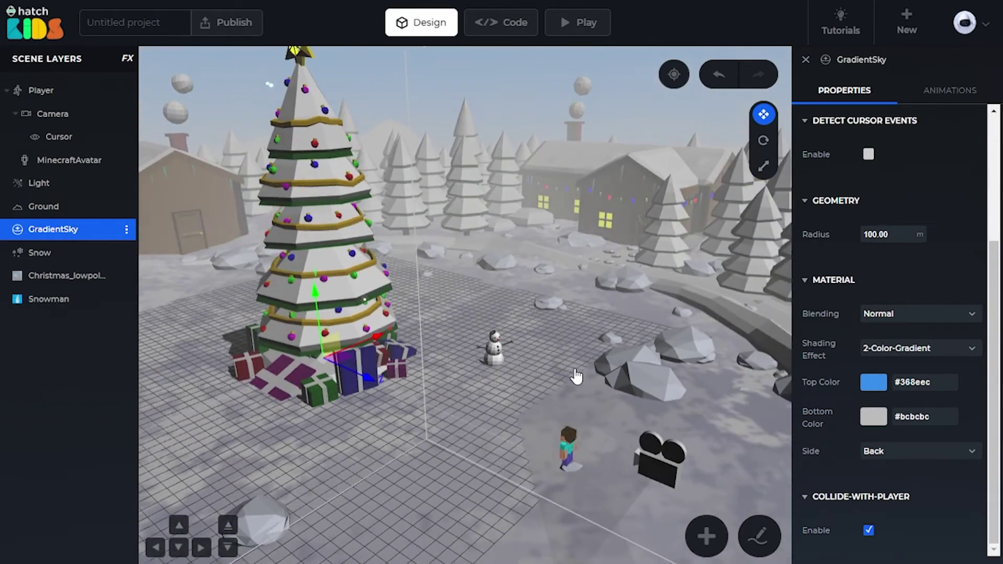
scroll(580, 371, "up", 3)
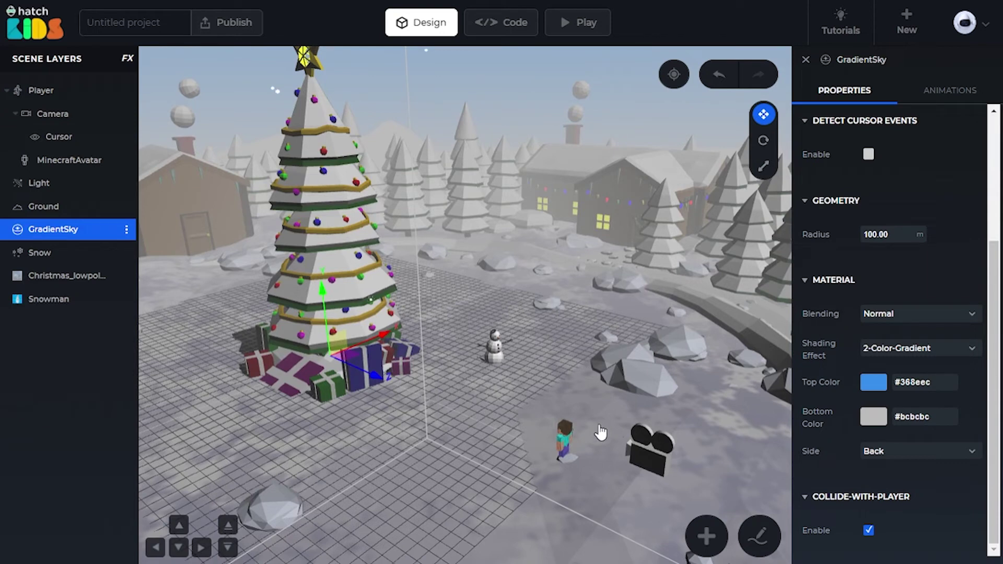
- Add an Ambient light to the scene and set its intensity to 0.25
left_click(706, 538)
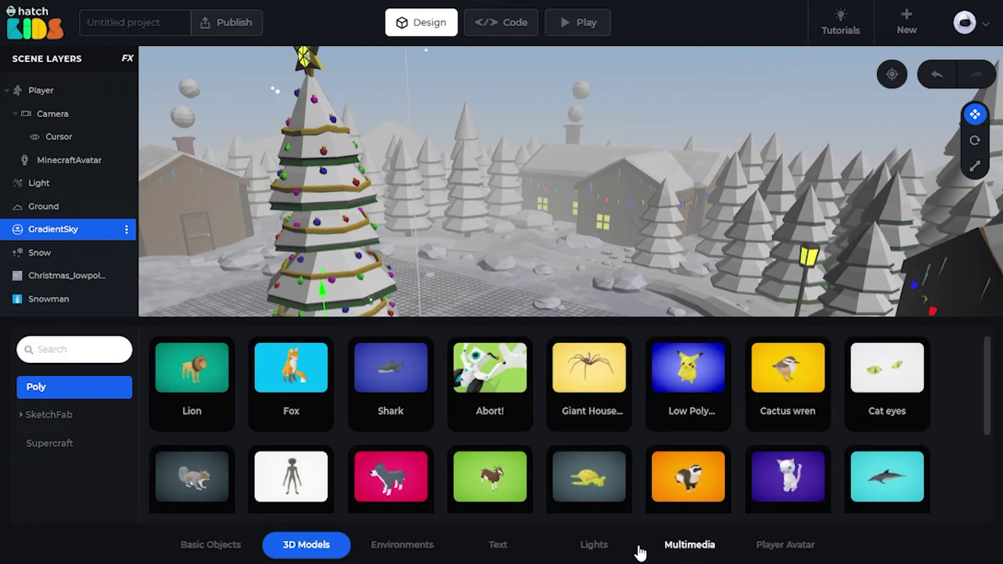
left_click(594, 546)
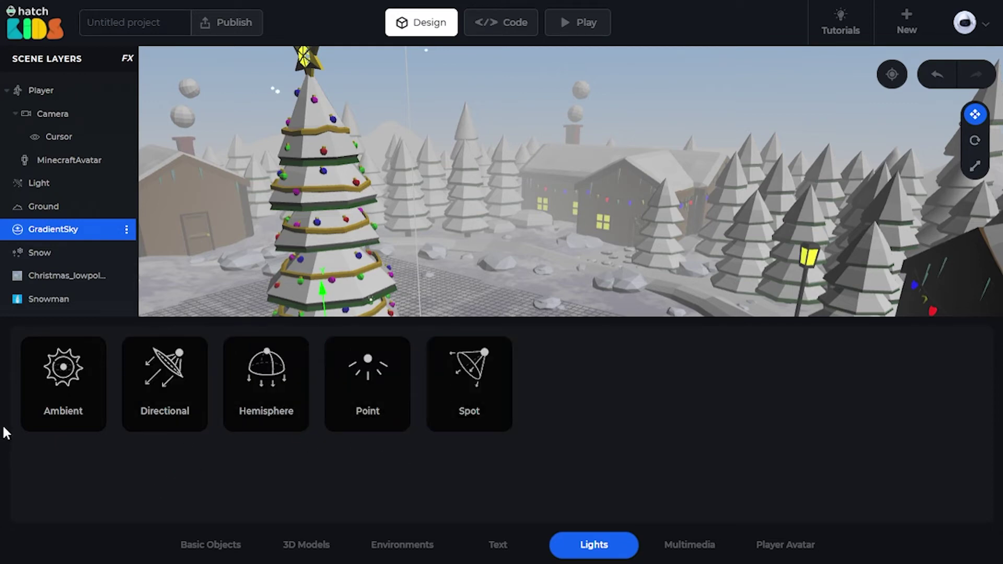
left_click(65, 379)
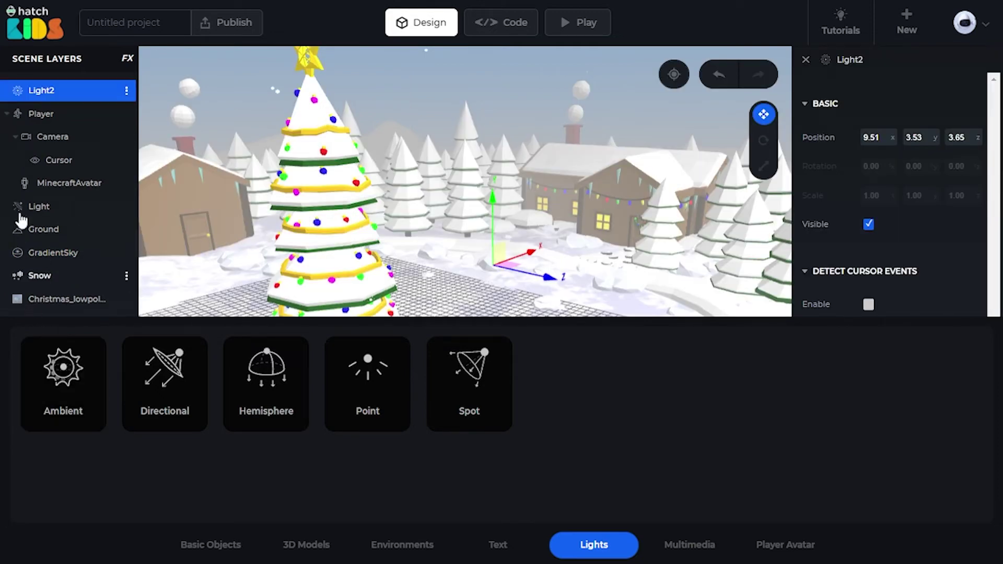
left_click(39, 94)
scroll(413, 204, "down", 4)
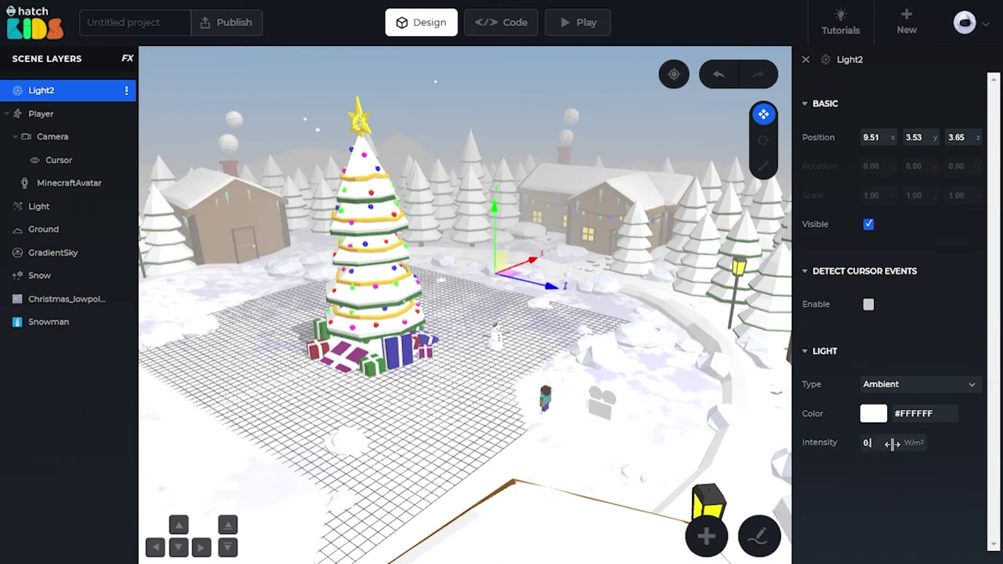
key("Return")
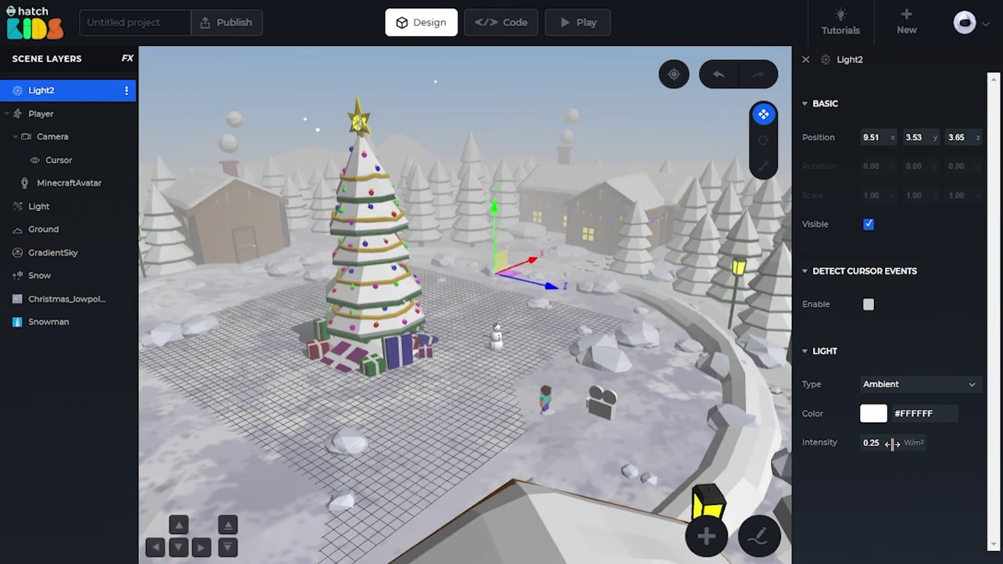
- Search the sound library for "jingle" and add the jingle_bells sound to the scene
scroll(622, 389, "up", 5)
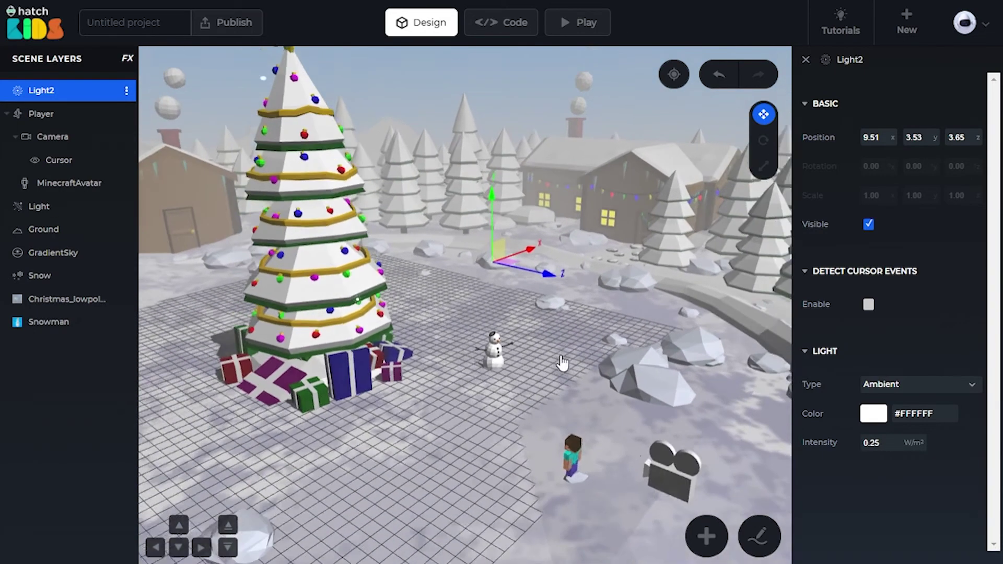
mouse_move(646, 333)
left_mouse_down()
mouse_move(567, 377)
mouse_move(416, 341)
mouse_move(659, 347)
left_mouse_up()
scroll(377, 313, "down", 5)
scroll(435, 308, "down", 2)
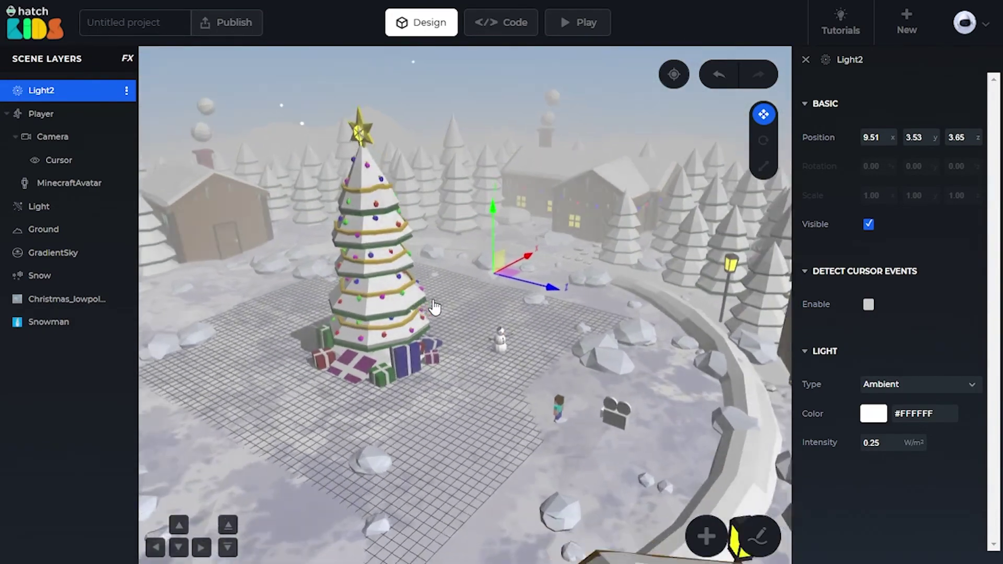
scroll(435, 308, "up", 3)
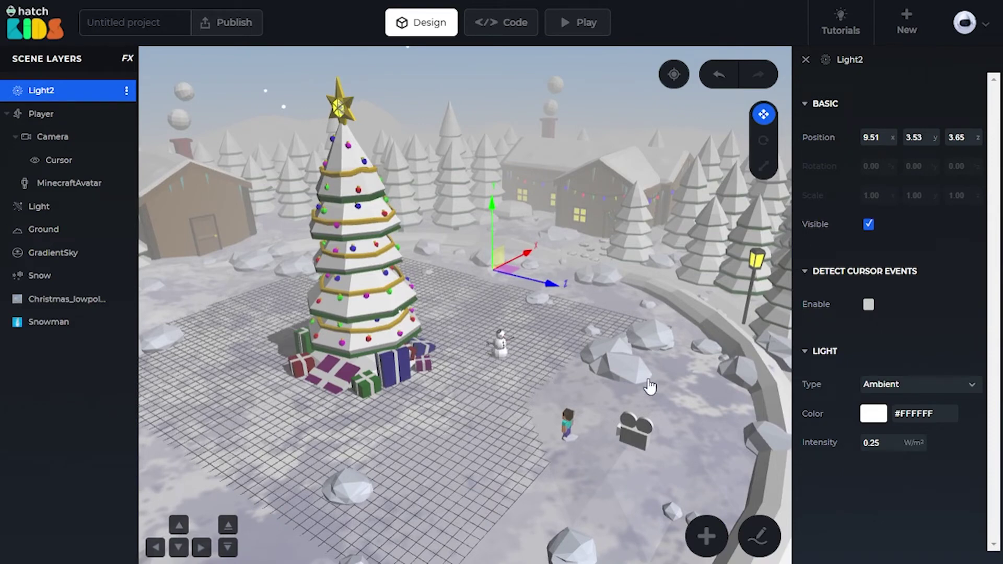
left_click(709, 540)
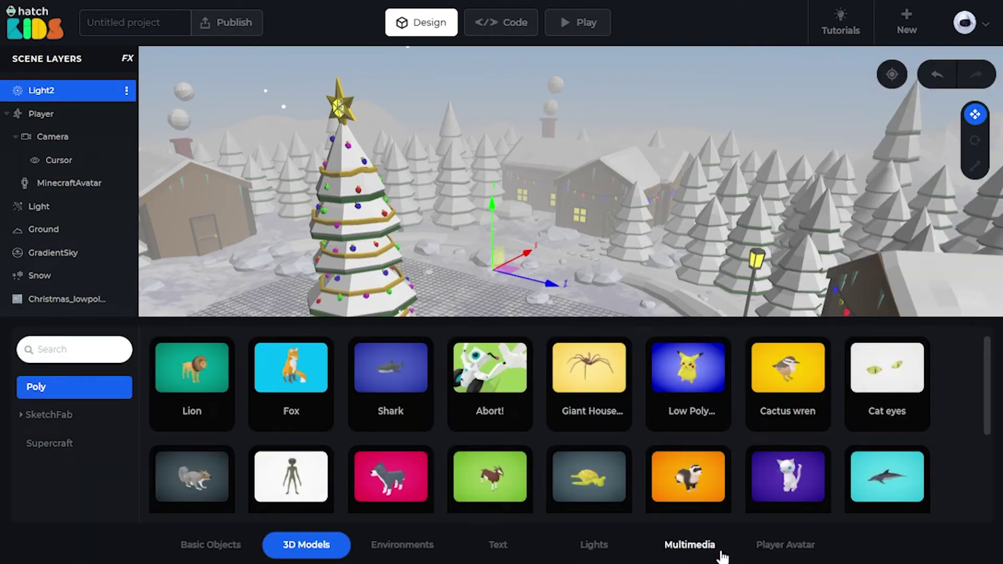
left_click(687, 546)
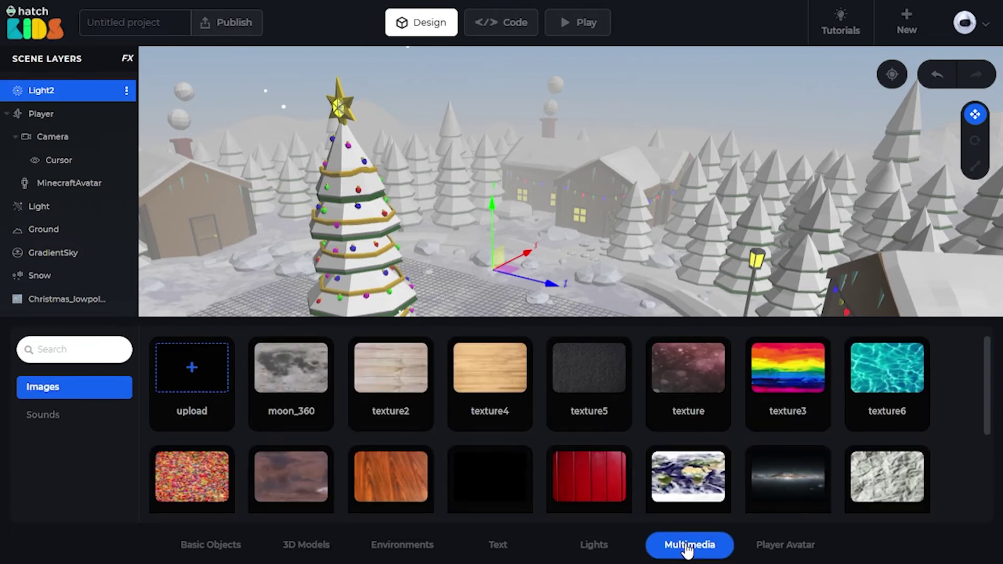
left_click(60, 420)
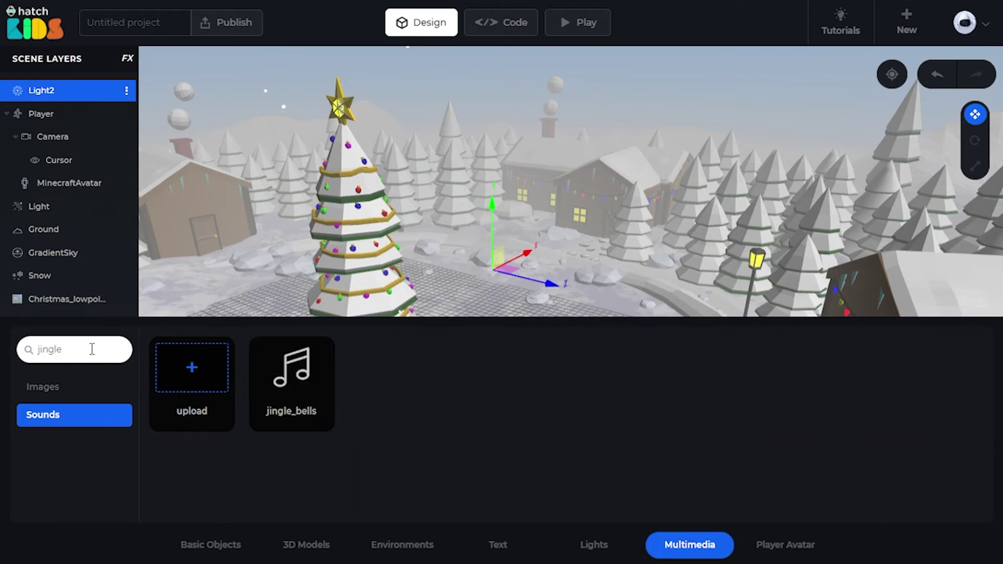
mouse_move(293, 369)
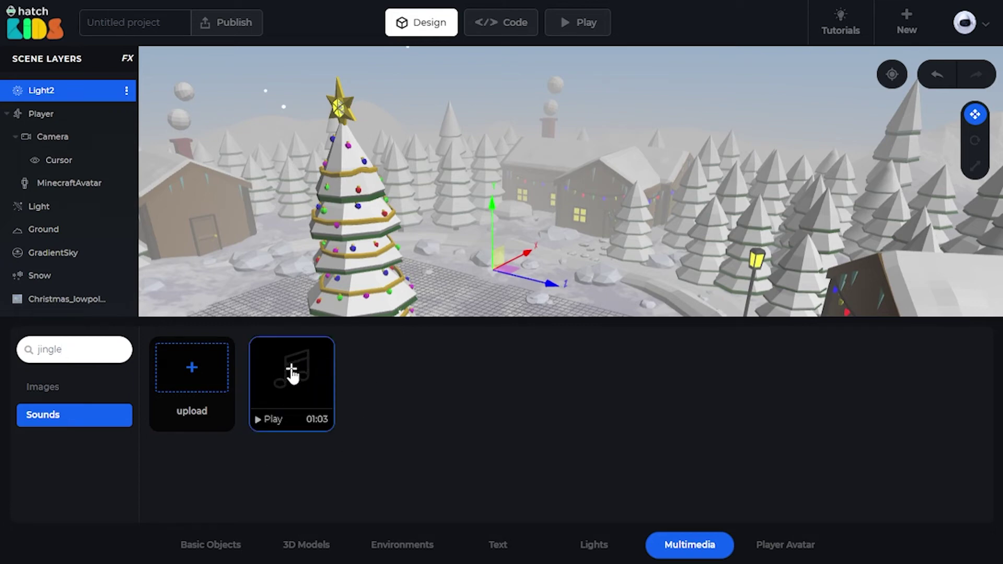
left_click(291, 371)
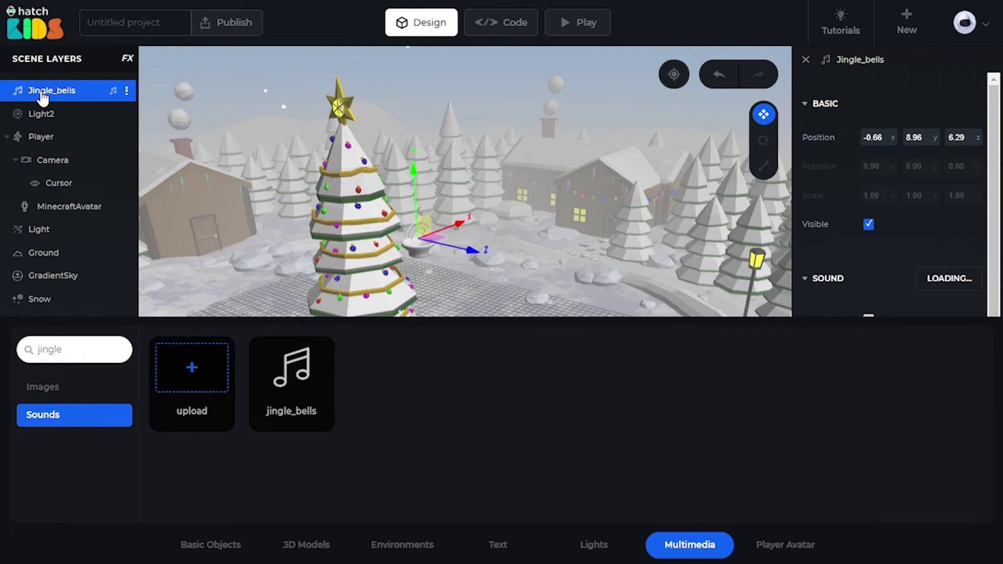
- Enable autoplay and looping for the Jingle_bells sound and raise its volume to 2.7
left_click(66, 94)
left_click_drag(608, 303, 582, 291)
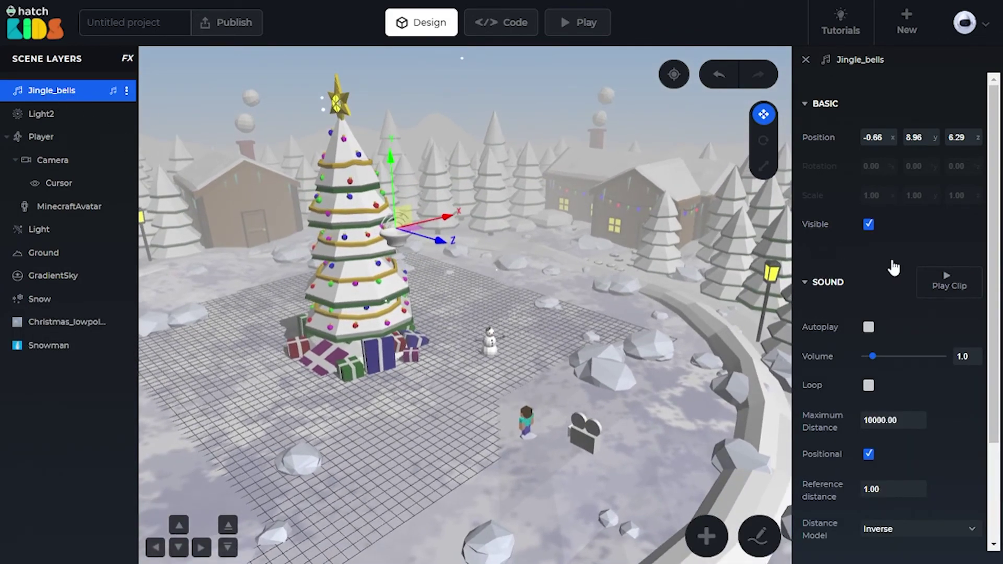
scroll(891, 262, "down", 3)
scroll(977, 214, "up", 1)
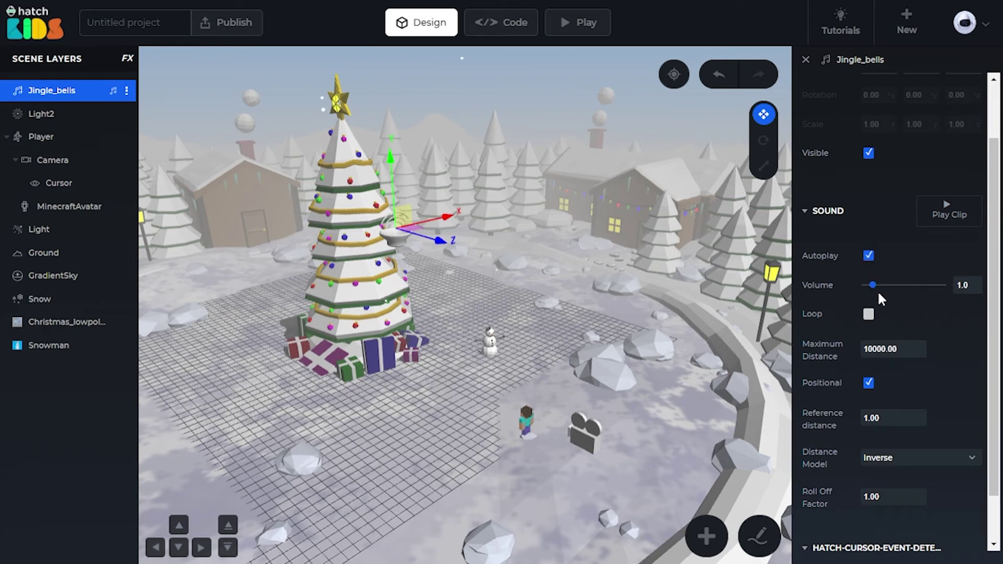
left_click_drag(876, 286, 887, 290)
- Turn off the Positional option of the Jingle_bells sound
scroll(443, 298, "up", 5)
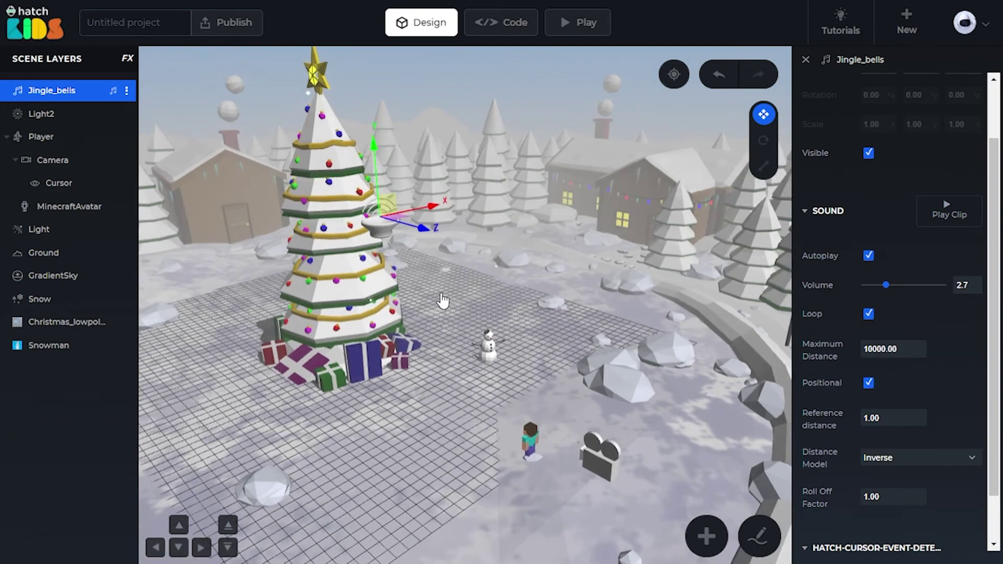
scroll(444, 299, "up", 5)
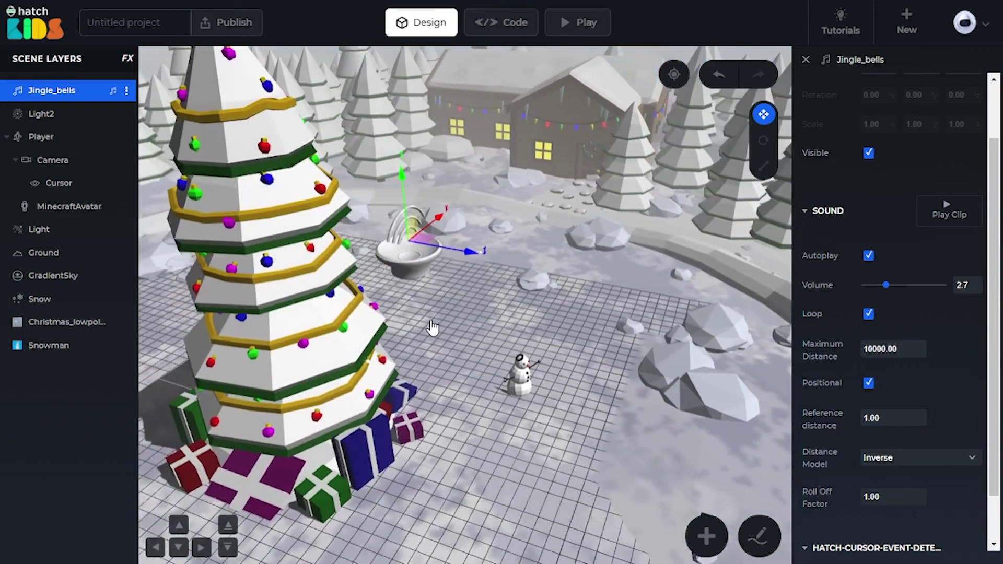
scroll(438, 326, "down", 10)
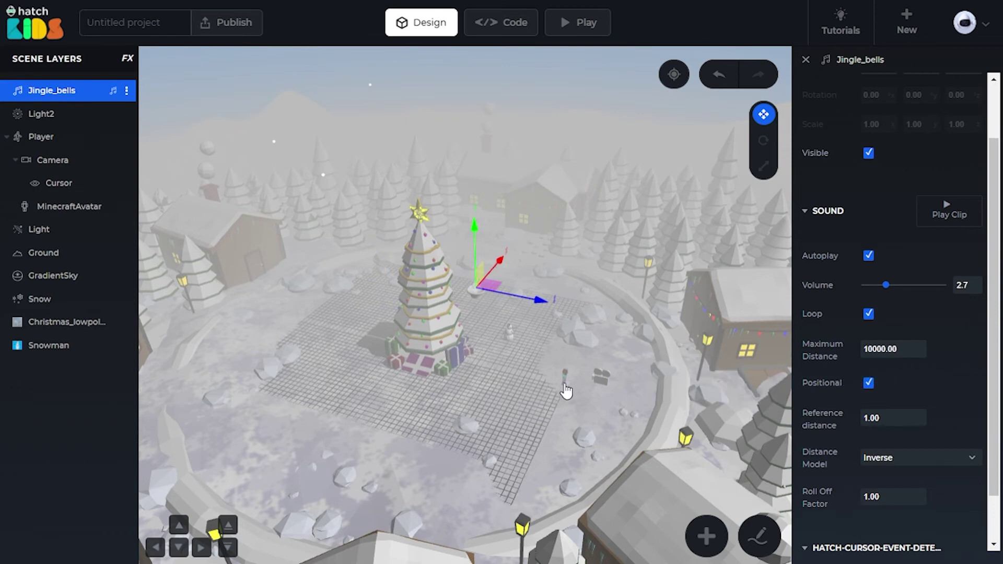
scroll(565, 388, "up", 1)
left_click_drag(598, 388, 527, 369)
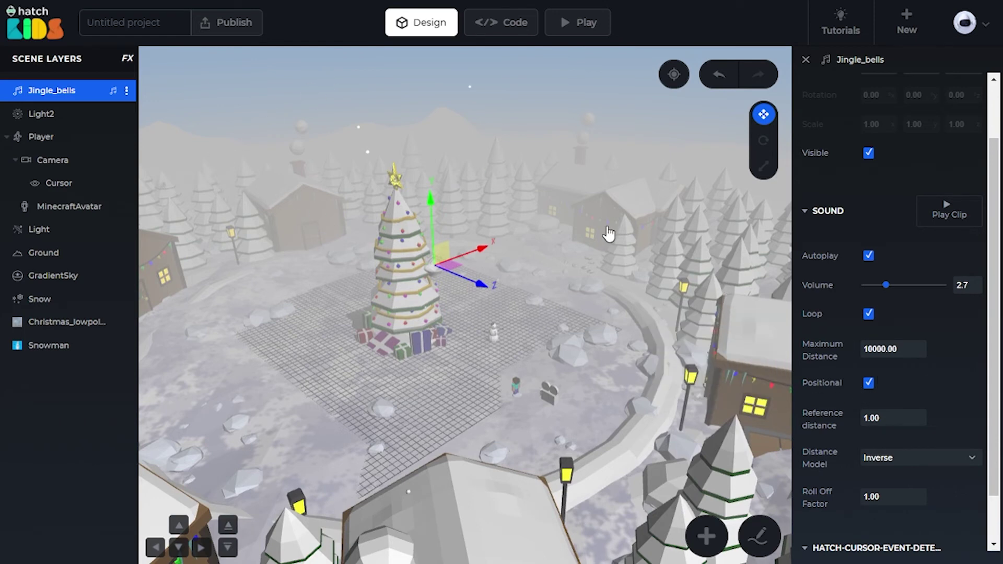
left_click(868, 384)
- Play the scene facing the Christmas tree, unmute the audio and raise the playback volume
left_click_drag(291, 346, 329, 350)
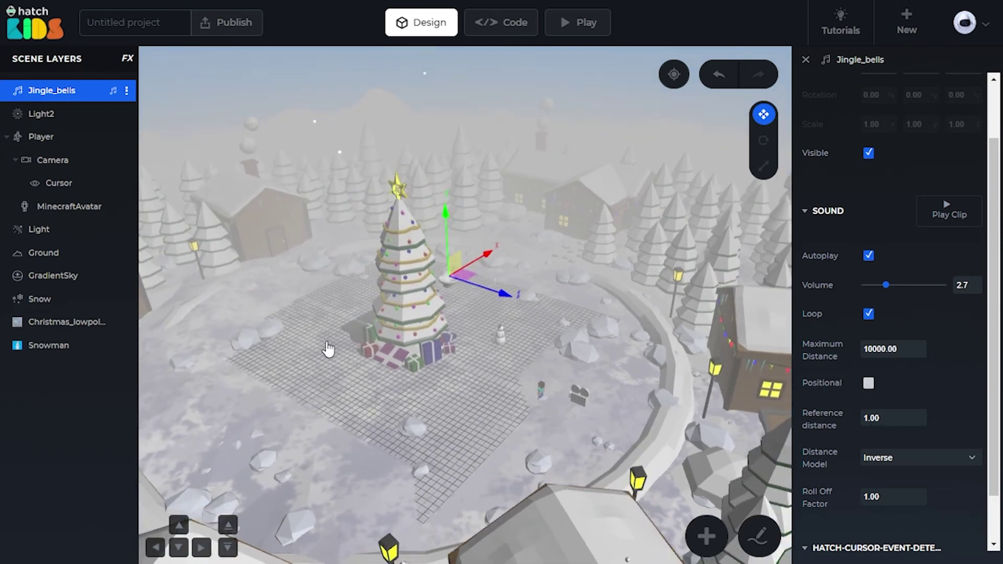
left_click(590, 23)
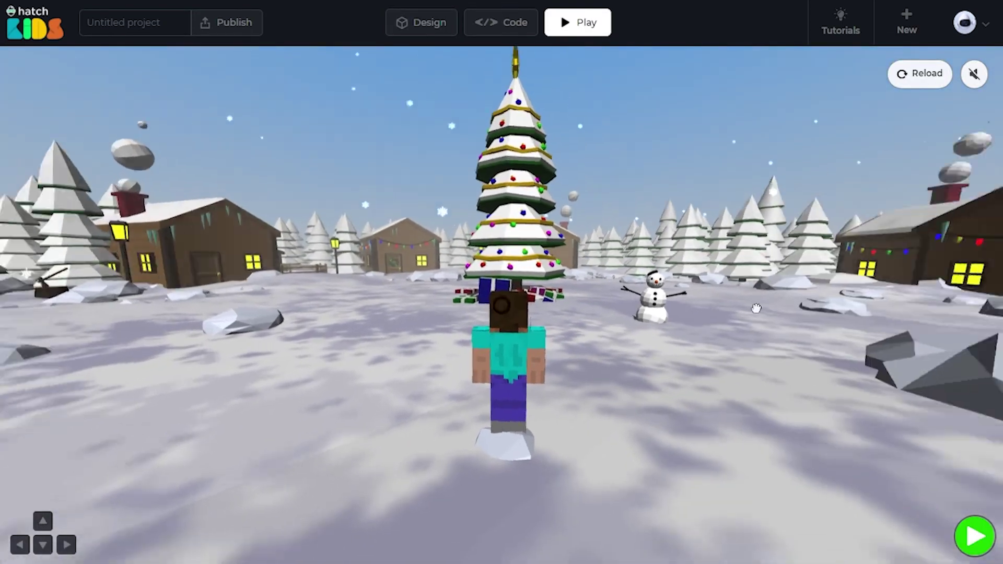
left_click_drag(756, 308, 478, 305)
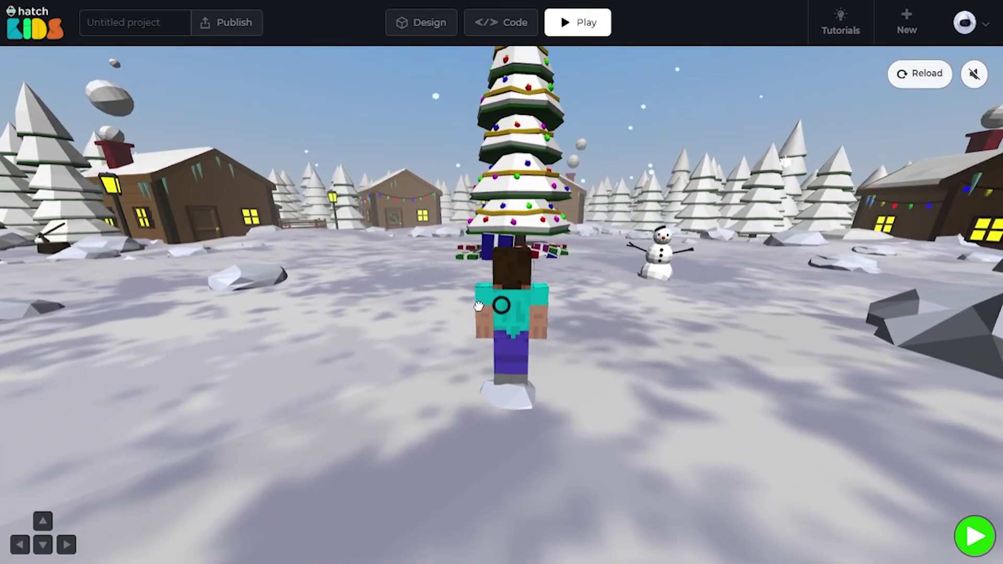
left_click(975, 77)
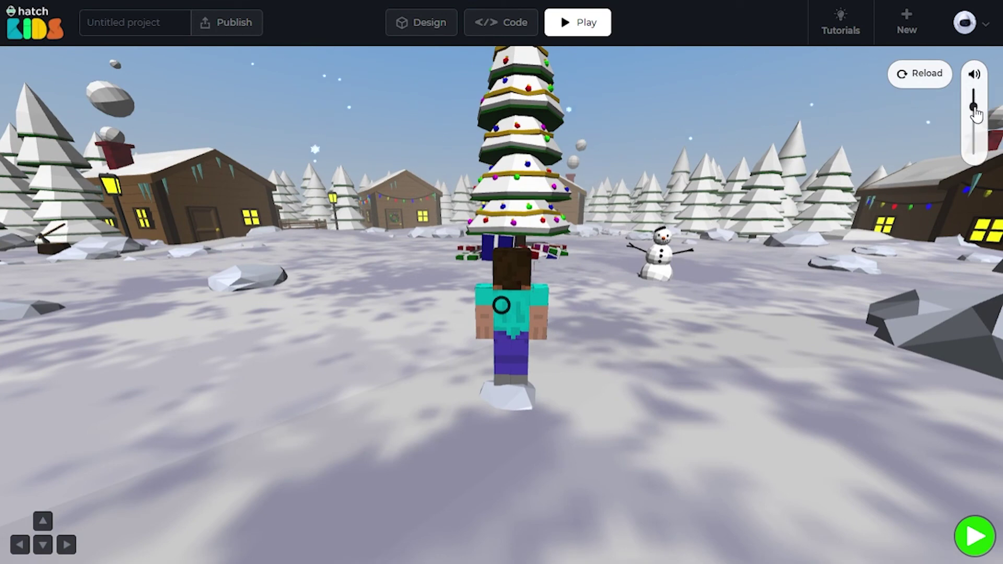
left_click_drag(975, 102, 974, 96)
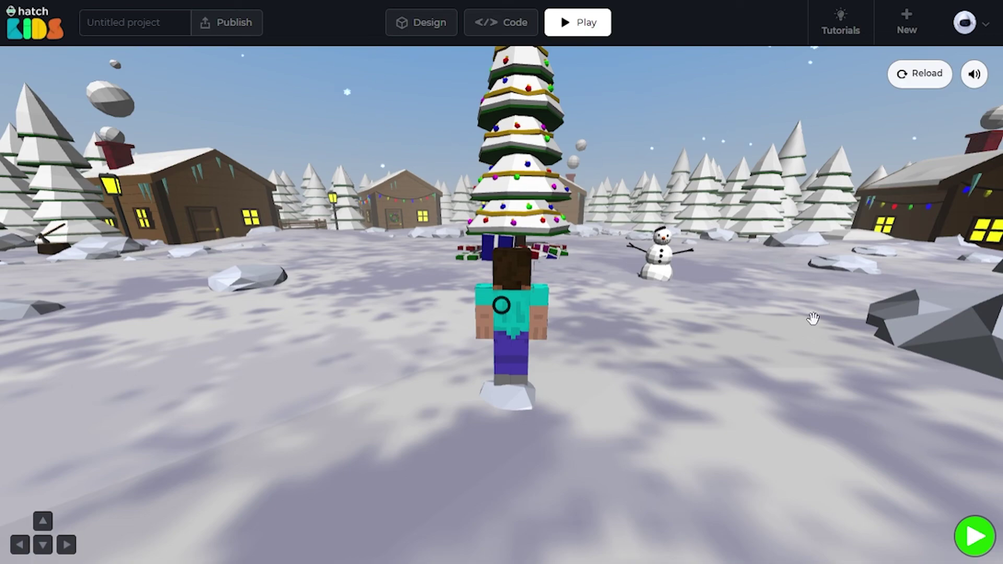
- Walk the avatar around the Christmas tree and snowman to test the scene with its music playing
key("Up")
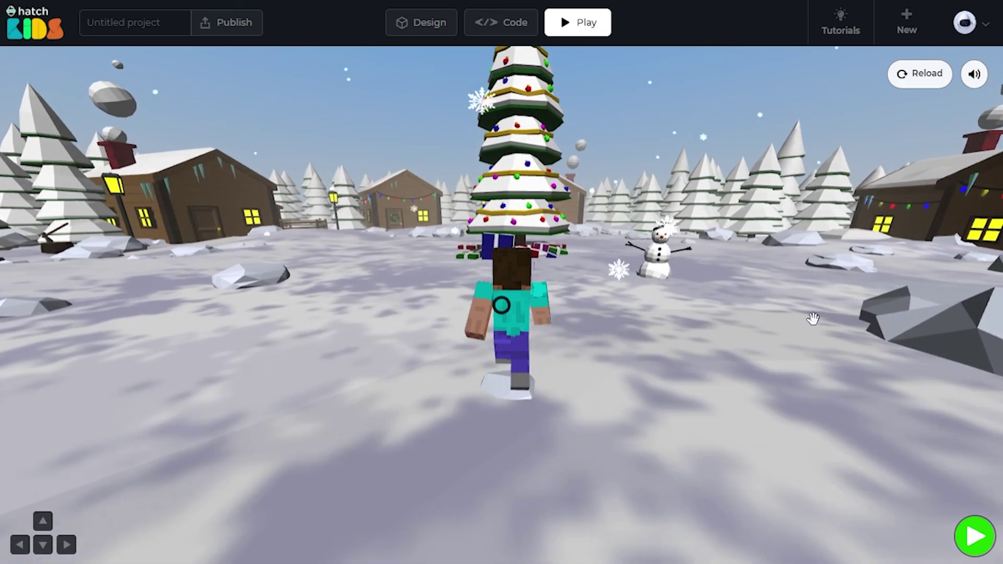
key("Left")
key("Right")
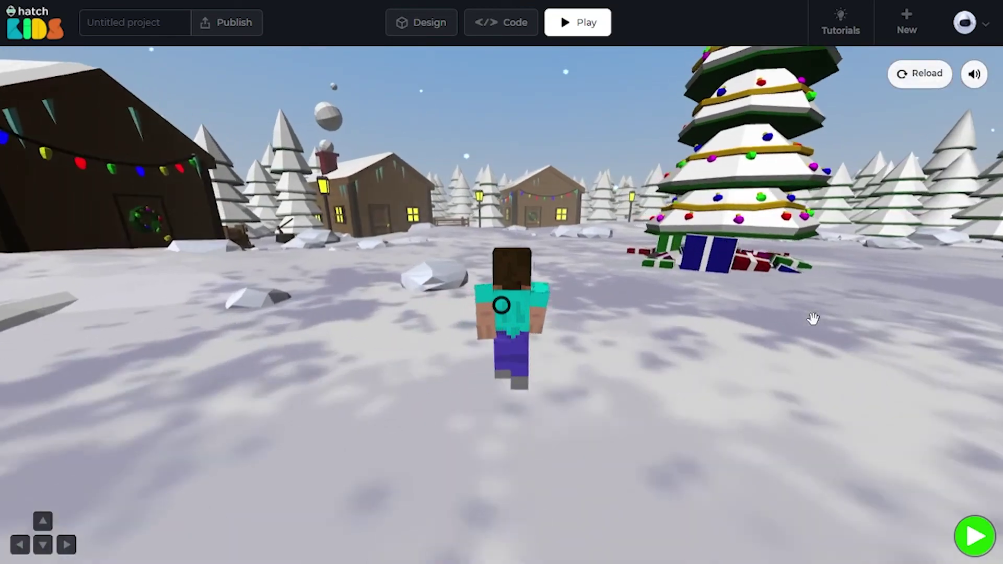
key("Right")
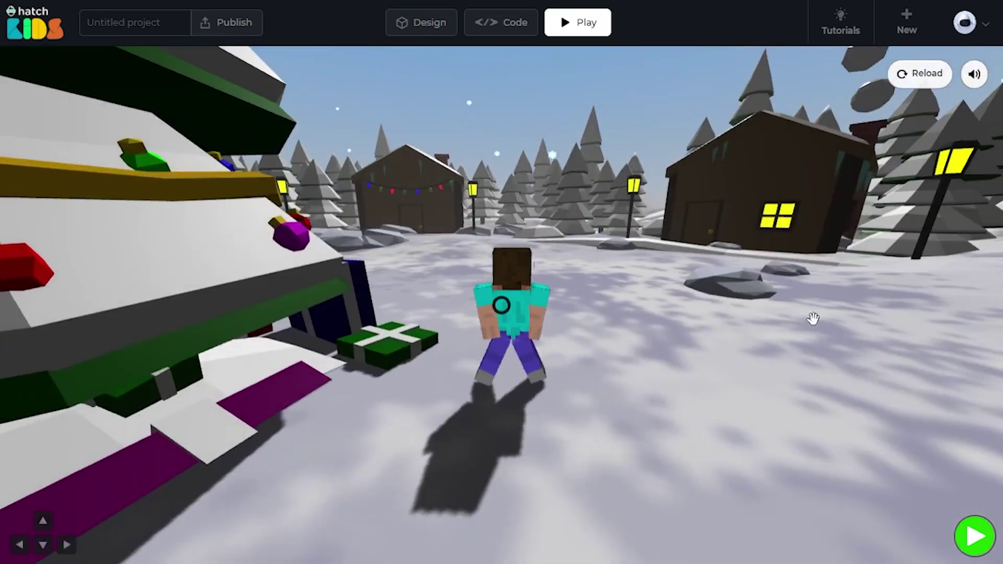
key("Left")
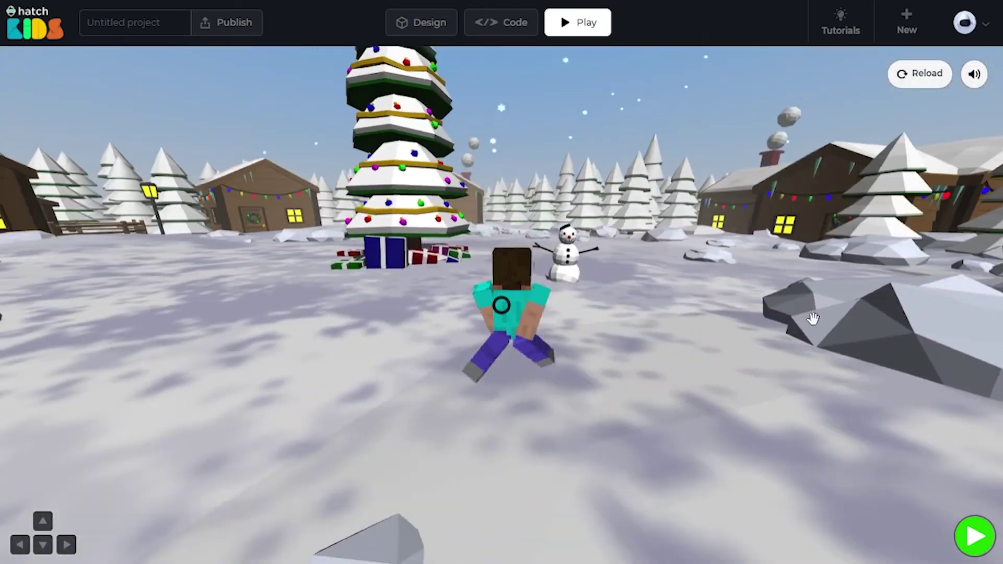
key("Right")
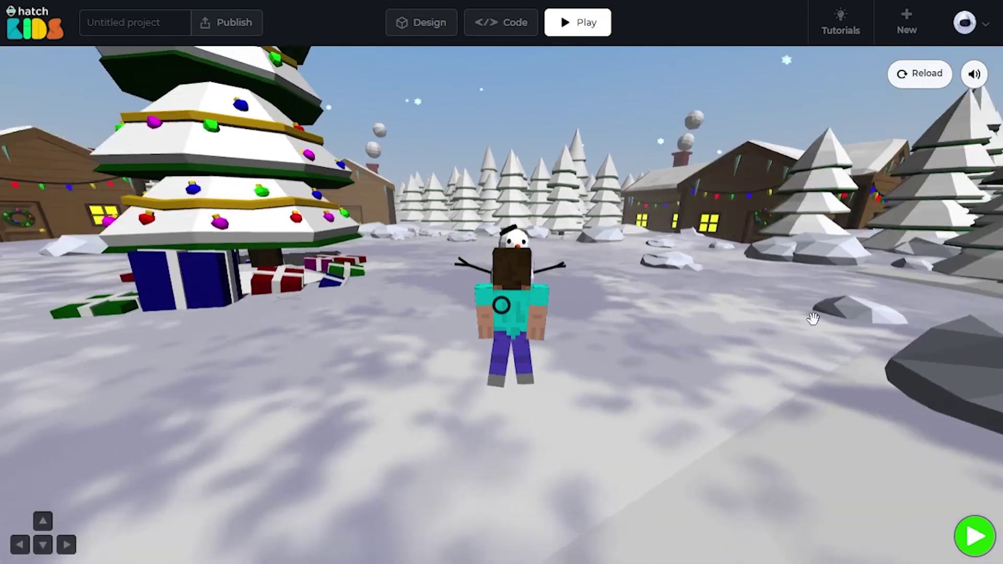
key("Left")
key("Right")
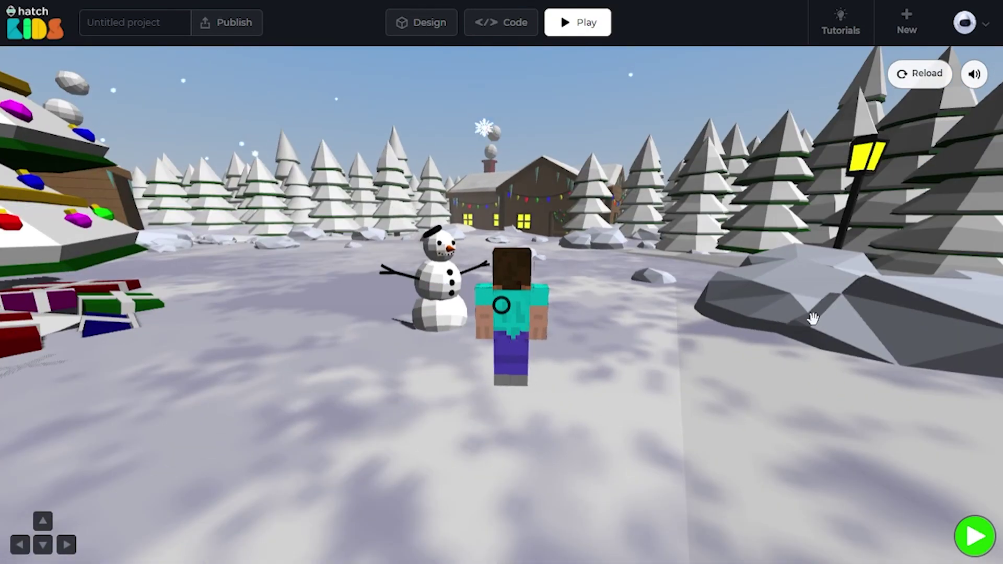
key("Left")
key("Up")
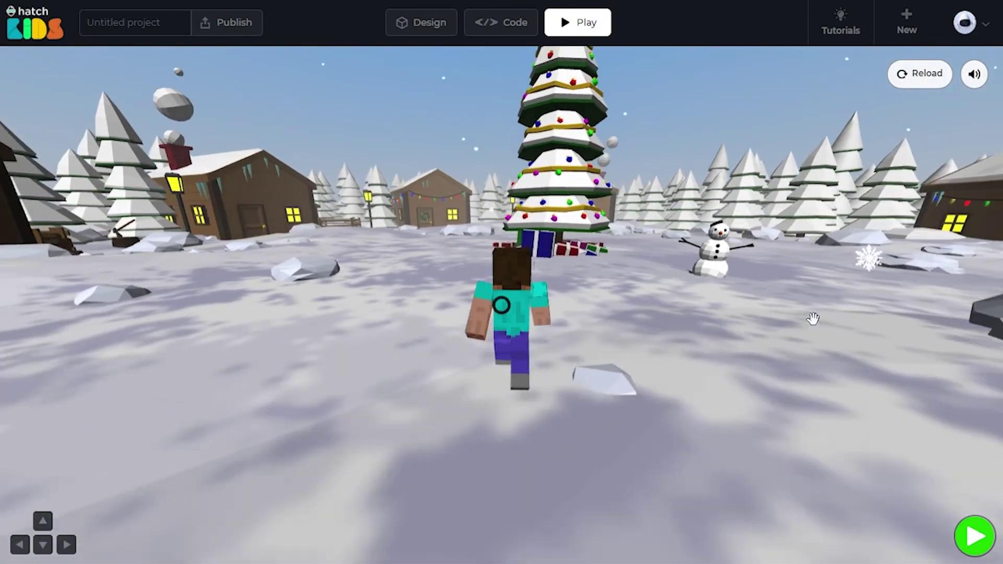
- Steer the running avatar left and right in front of the Christmas tree, then mute the playback and return to designing the scene
key("Left")
key("Right")
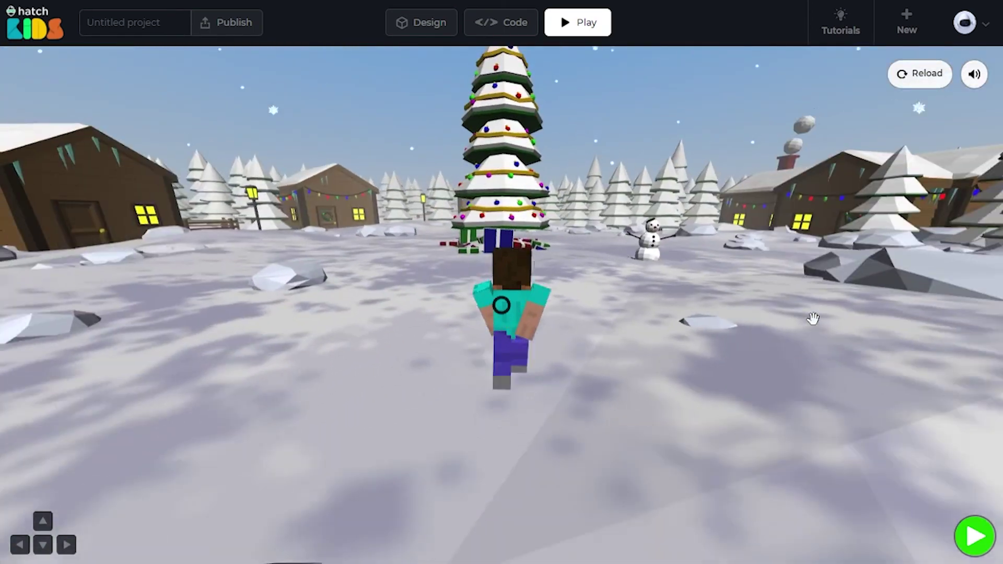
key("Left")
key("Right")
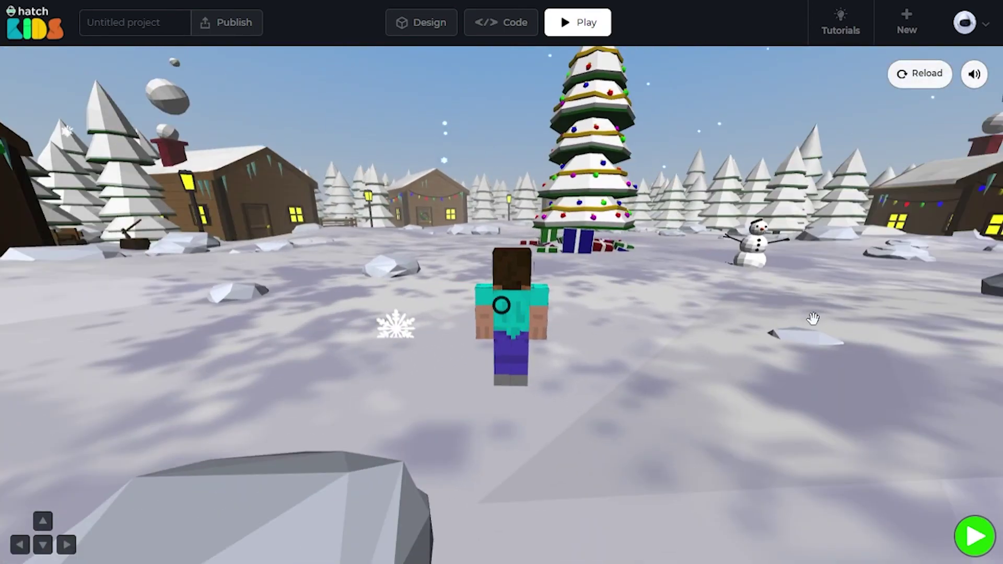
left_click(975, 75)
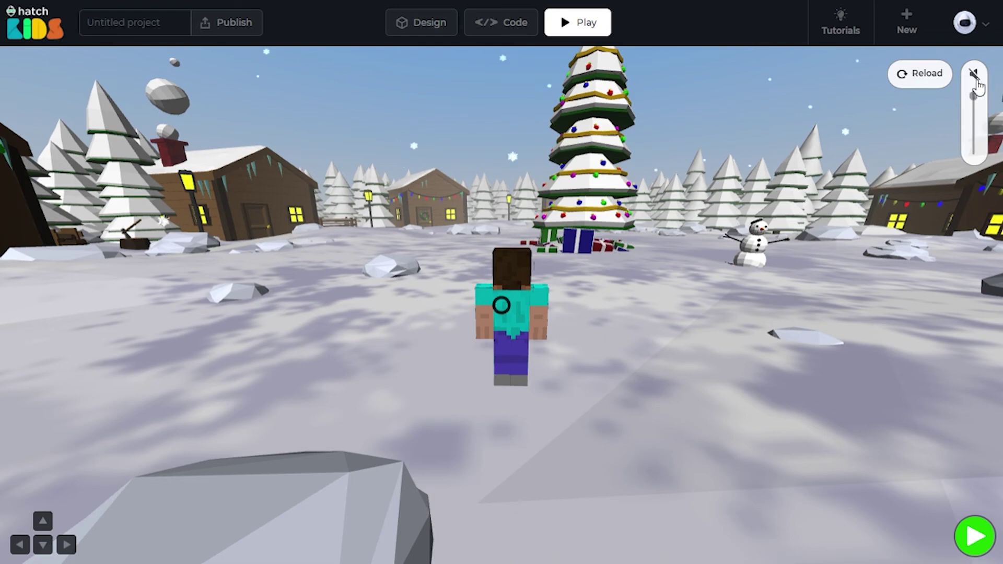
left_click(418, 32)
- Name the project "merry christmas" and publish it, closing the sharing dialog
left_click(492, 291)
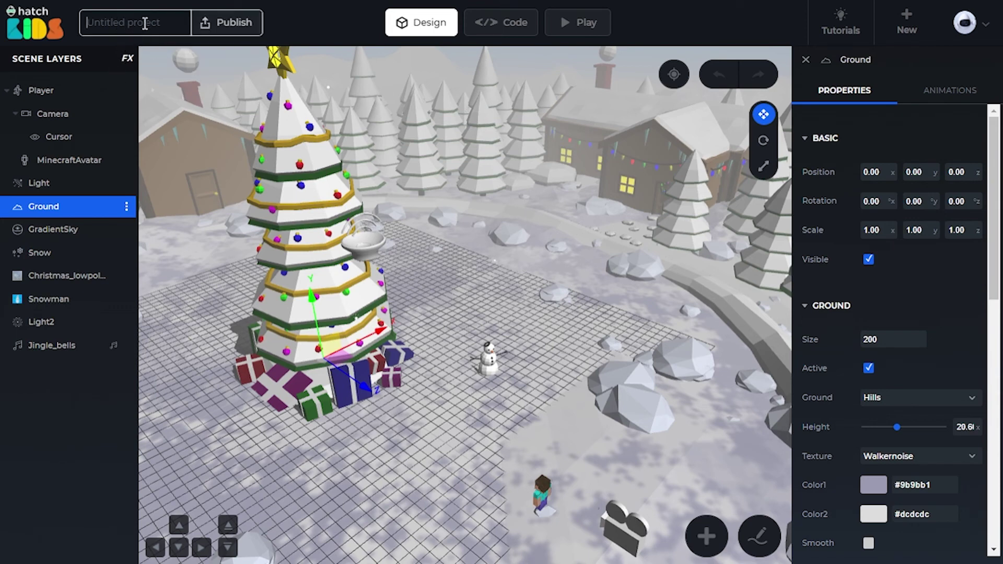
type("merry christmas")
left_click(241, 34)
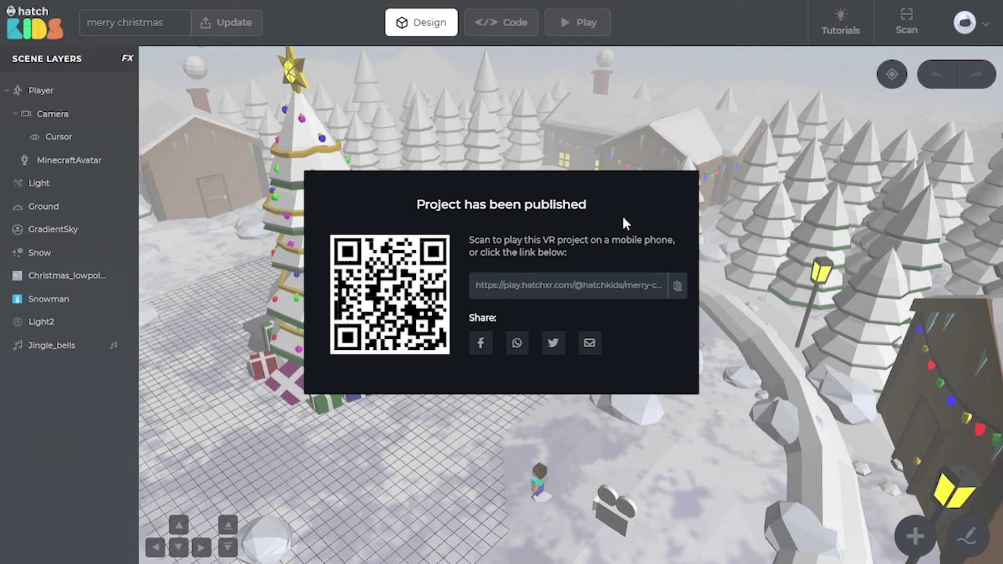
left_click(750, 150)
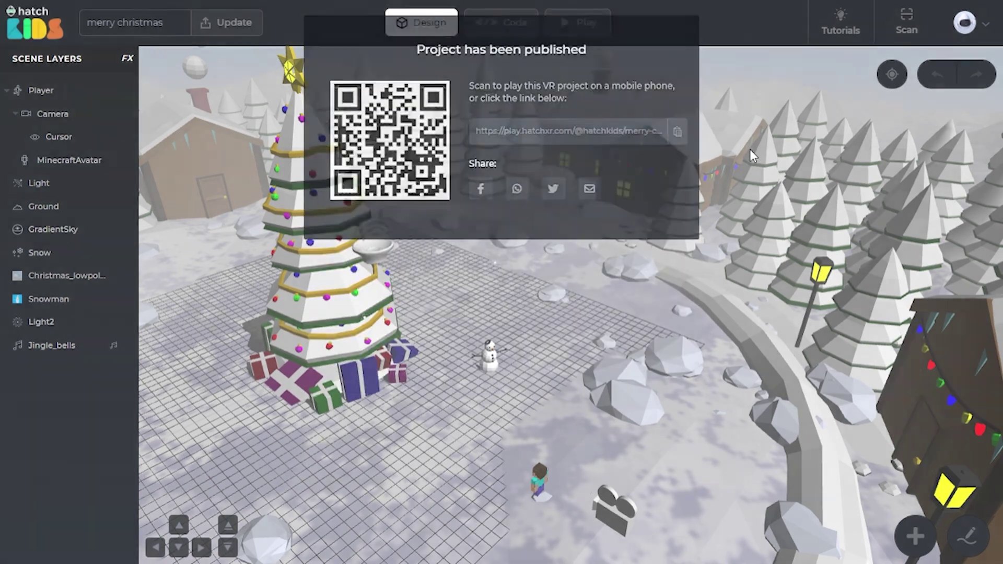